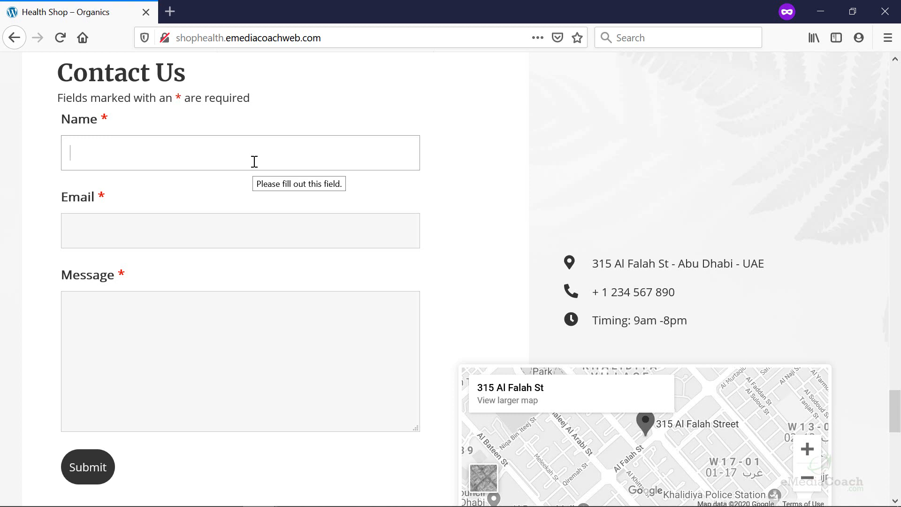
# Submit the Contact Us form with the customer's name, e-mail and product question, then highlight the success message.
pyautogui.write('Kevin Customer')
pyautogui.click(175, 227)
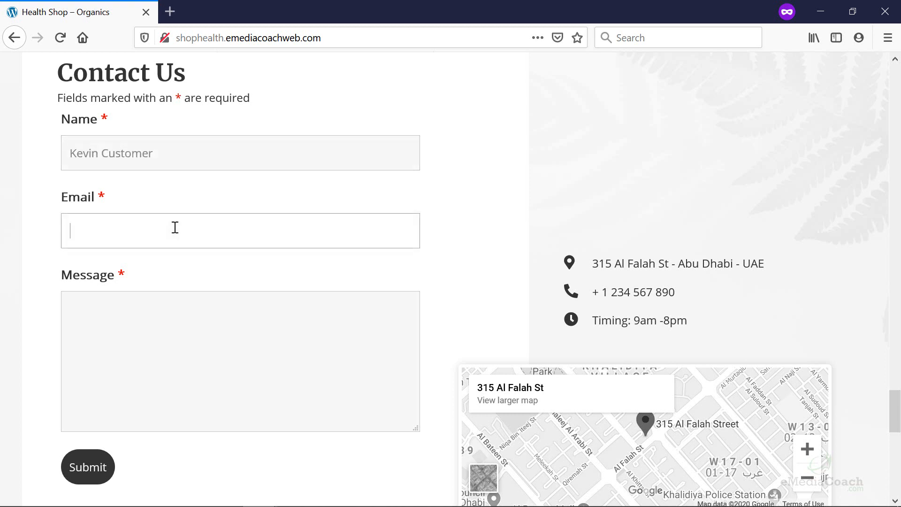
pyautogui.press('Tab')
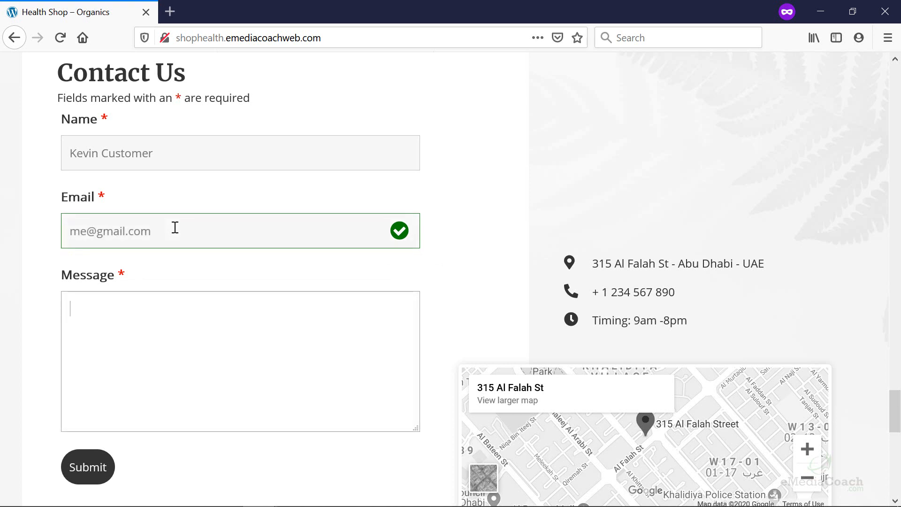
pyautogui.write('This is a question about your products. Can you help?')
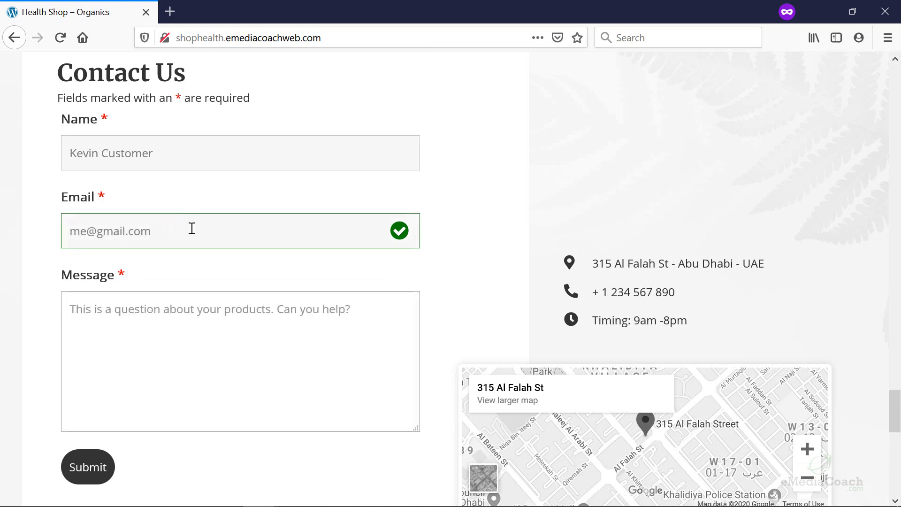
pyautogui.click(100, 463)
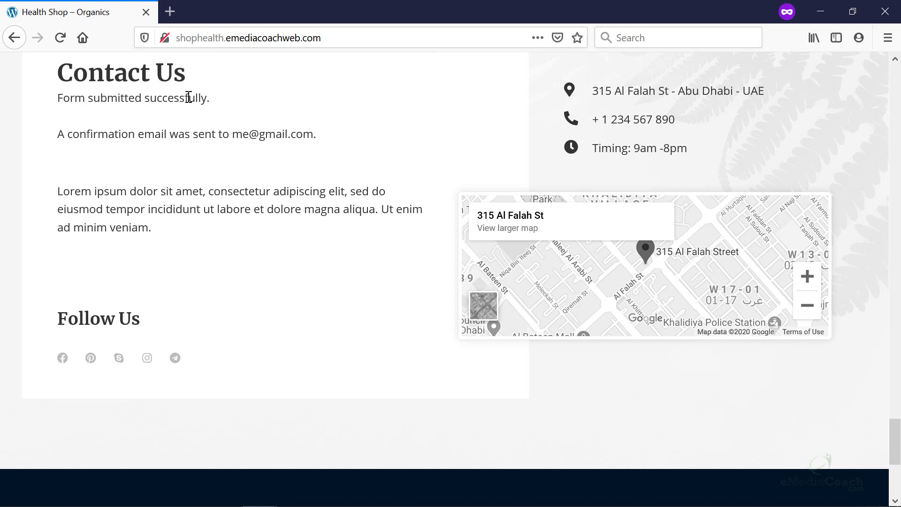
pyautogui.moveTo(224, 100); pyautogui.dragTo(58, 98)
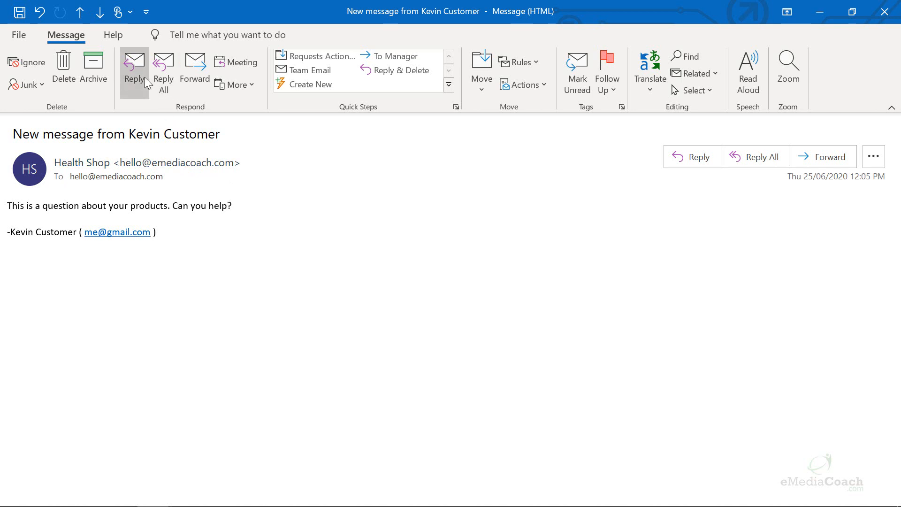
# Start a reply to the form's notification email in Outlook and minimize it.
pyautogui.click(135, 65)
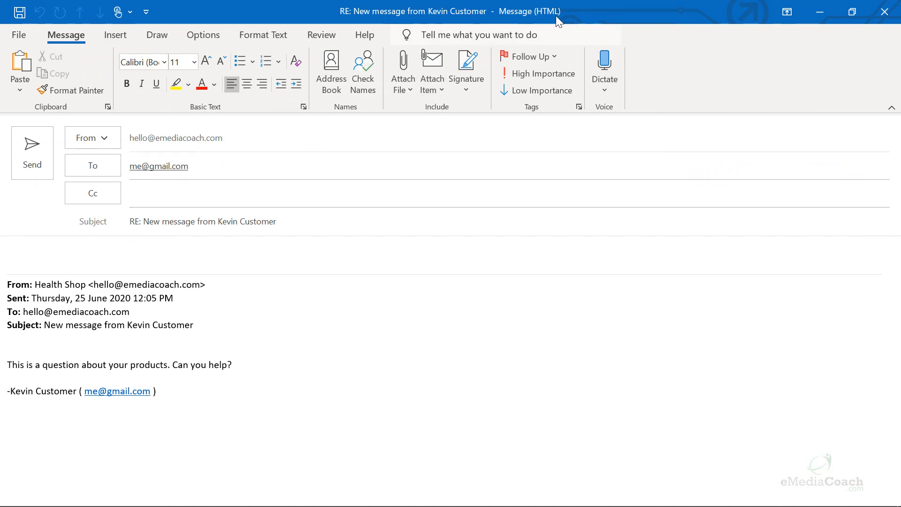
pyautogui.click(820, 12)
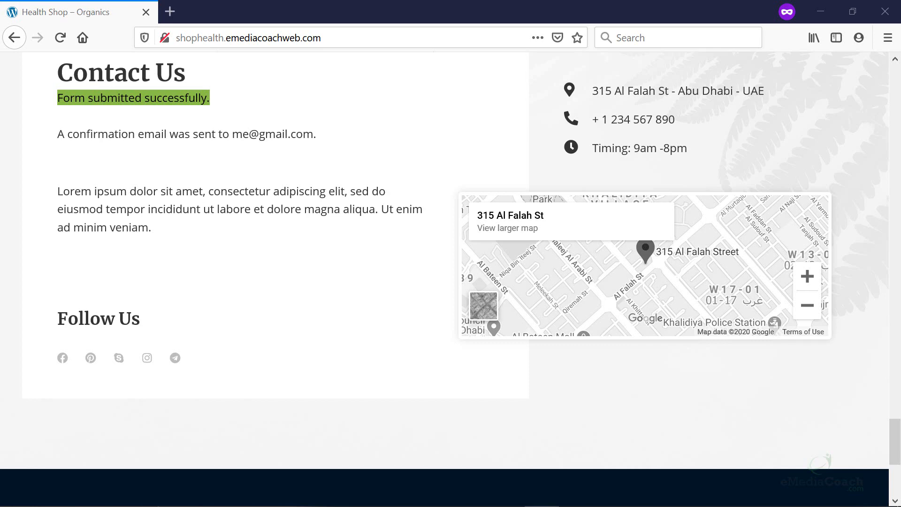
# Bring the Notepad plan to the front and move it further left.
pyautogui.hotkey('alt', 'Tab')
pyautogui.moveTo(476, 81); pyautogui.dragTo(318, 61)
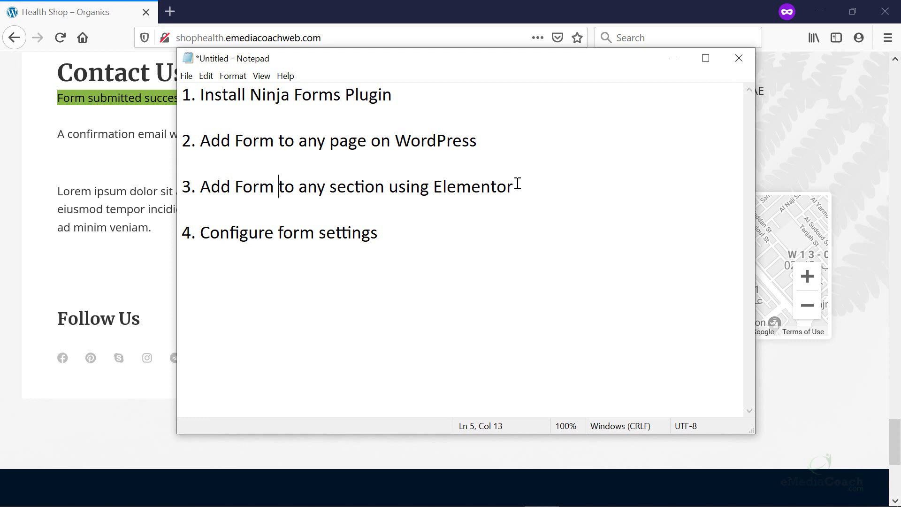
# Edit the last plan step in Notepad, then slide the notes off the left edge to reveal WordPress.
pyautogui.click(458, 239)
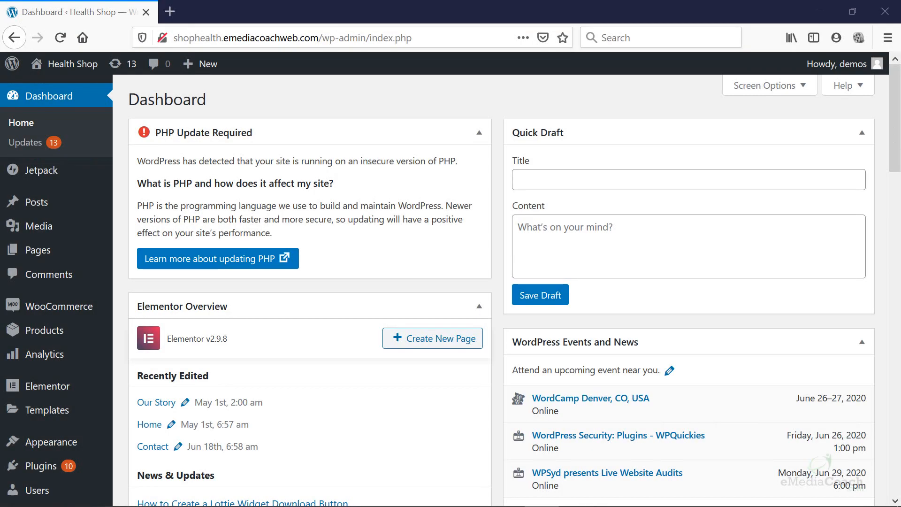
pyautogui.moveTo(0, 146); pyautogui.dragTo(377, 88)
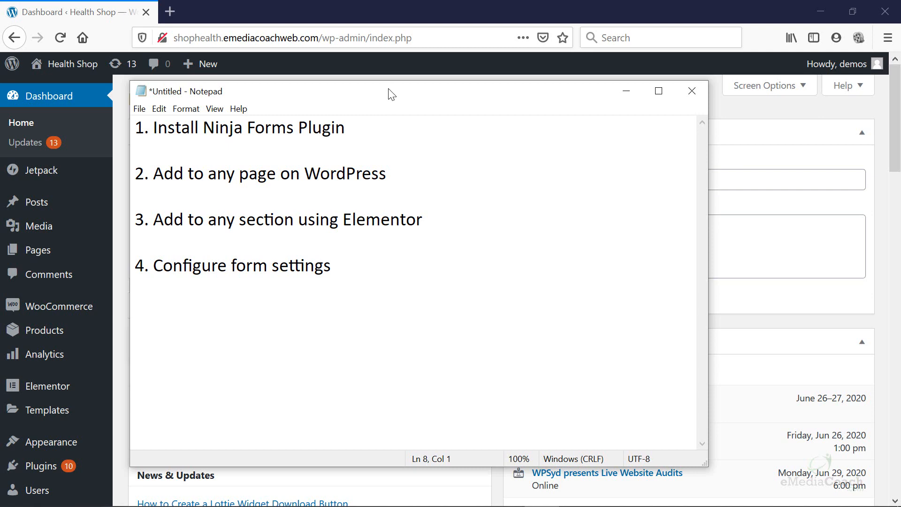
pyautogui.moveTo(391, 93); pyautogui.dragTo(0, 108)
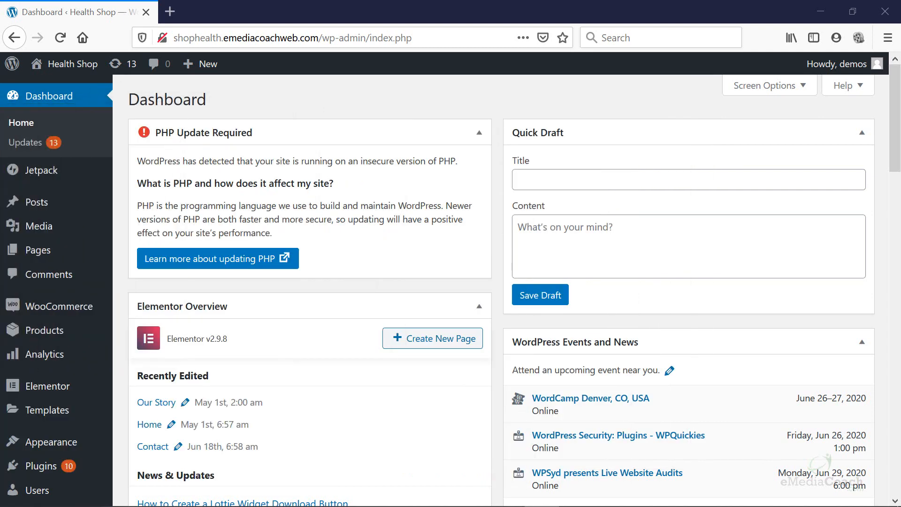
pyautogui.moveTo(18, 467)
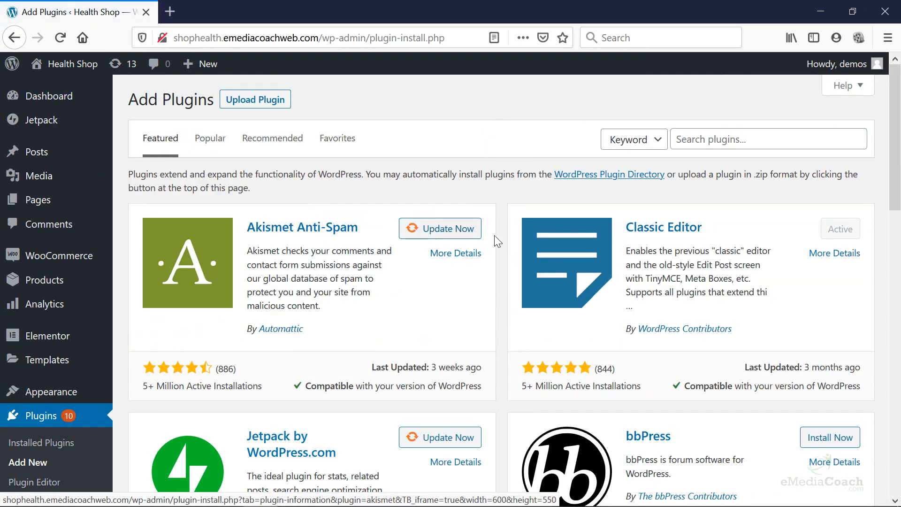
# Search the plugin directory for 'ninja forms', then install and activate Ninja Forms.
pyautogui.click(675, 140)
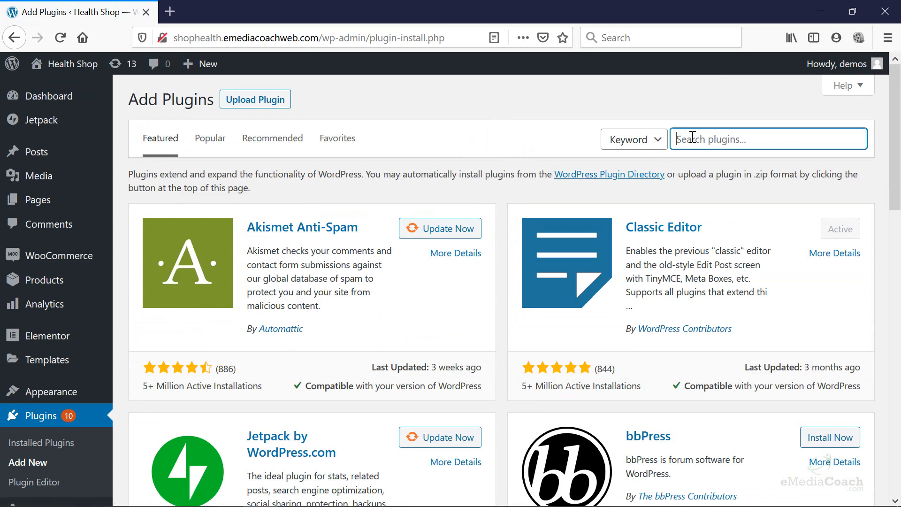
pyautogui.write('ninja forms')
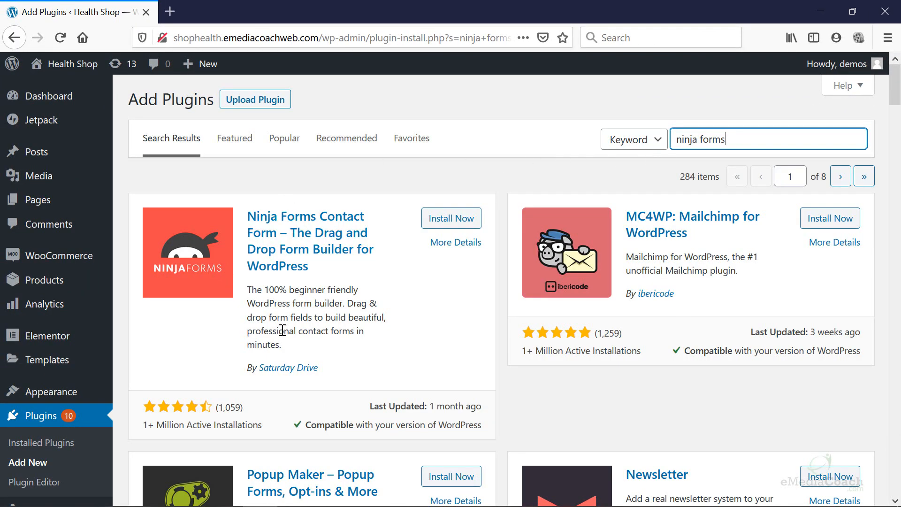
pyautogui.click(449, 221)
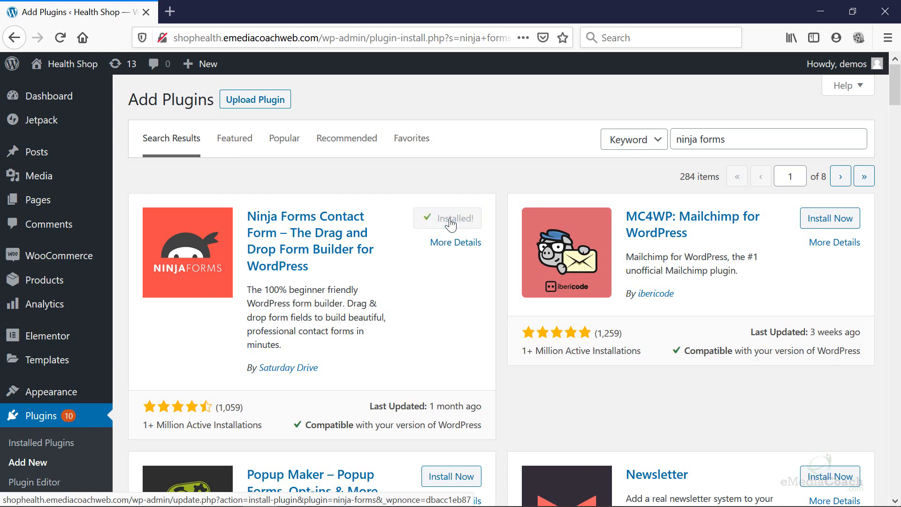
pyautogui.click(451, 221)
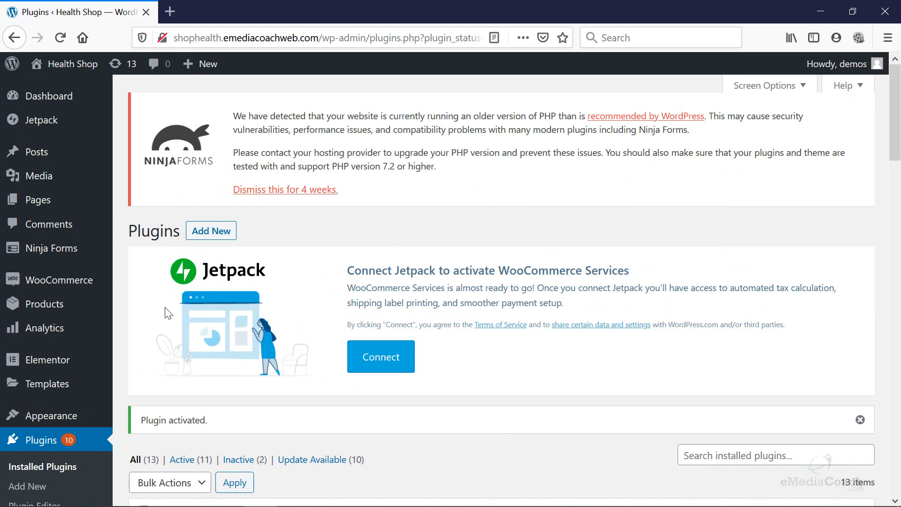
# Open the Ninja Forms dashboard and decline the data-sharing request with Not Now.
pyautogui.scroll(-5, 28, 336)
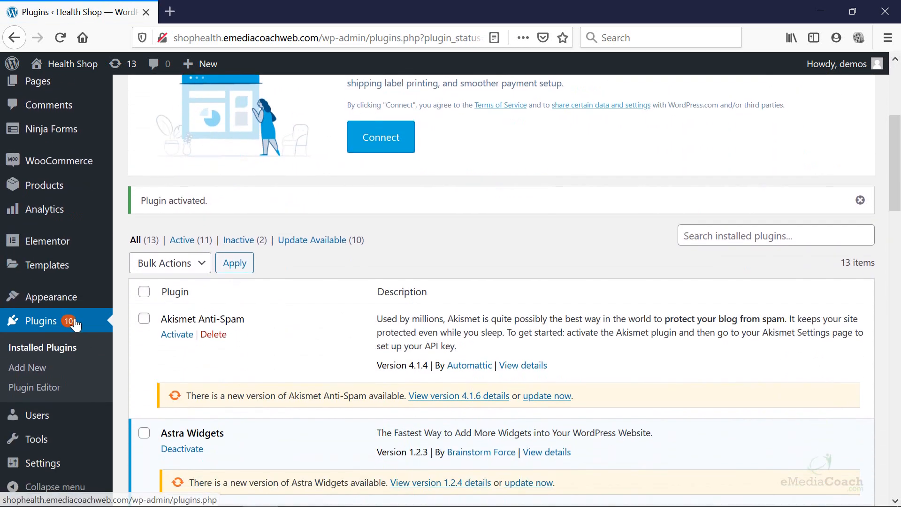
pyautogui.scroll(3, 76, 146)
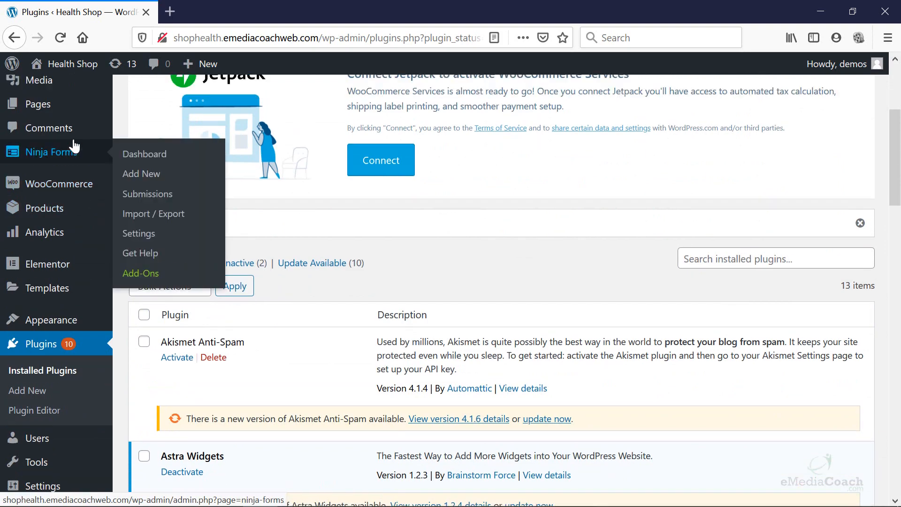
pyautogui.click(75, 250)
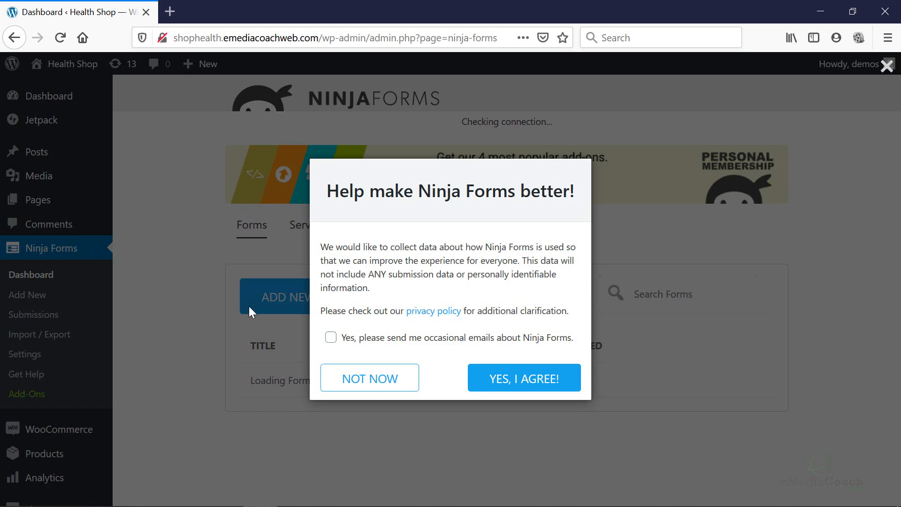
pyautogui.click(386, 381)
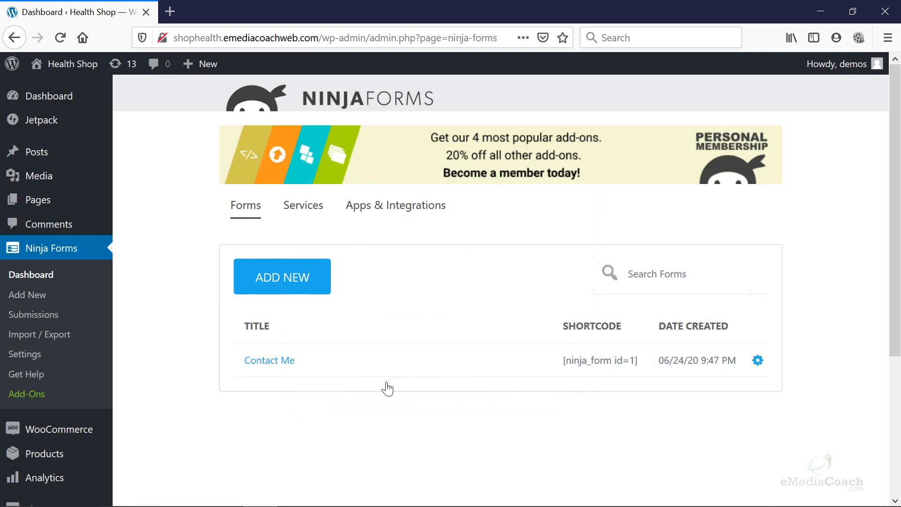
# Delete the default Contact Me form, typing DELETE to confirm.
pyautogui.click(757, 360)
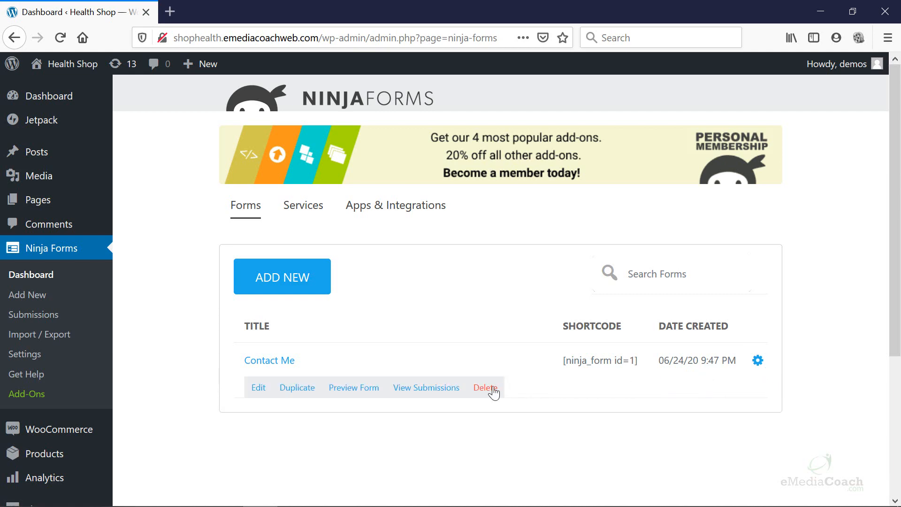
pyautogui.click(492, 389)
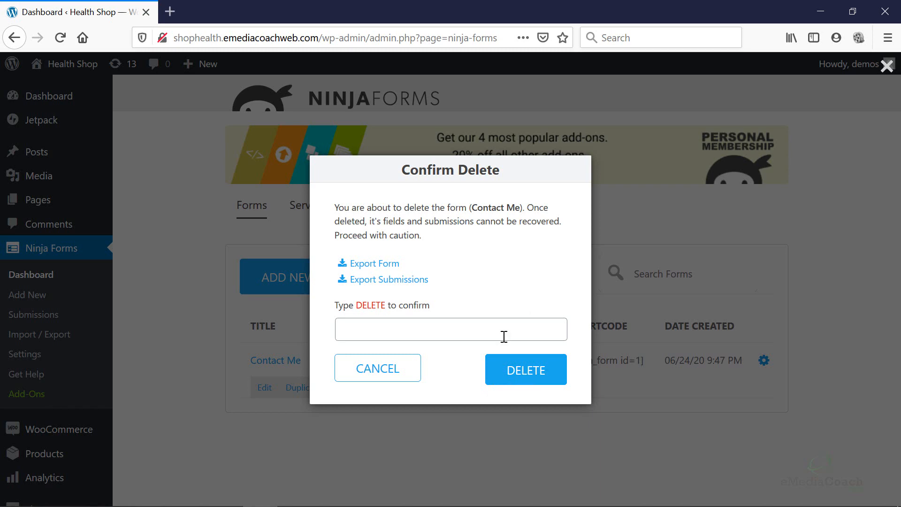
pyautogui.click(504, 336)
pyautogui.write('DELETE')
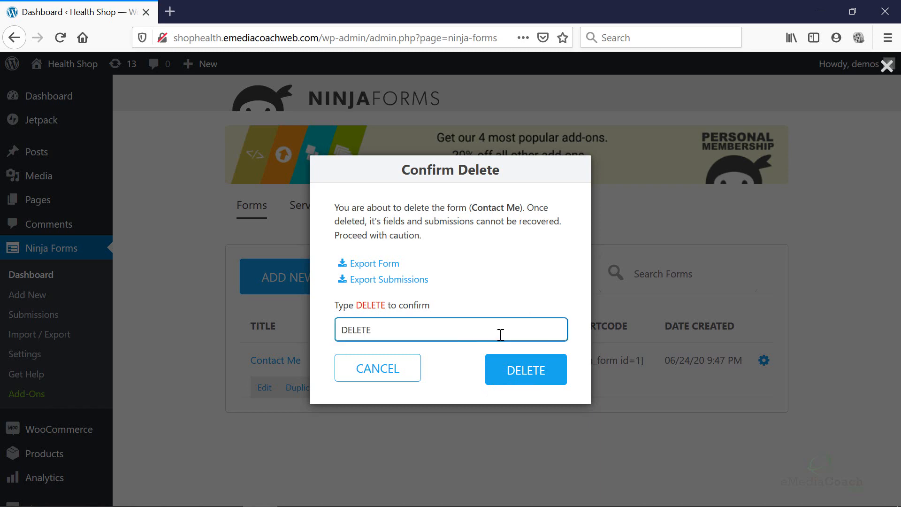
pyautogui.click(517, 371)
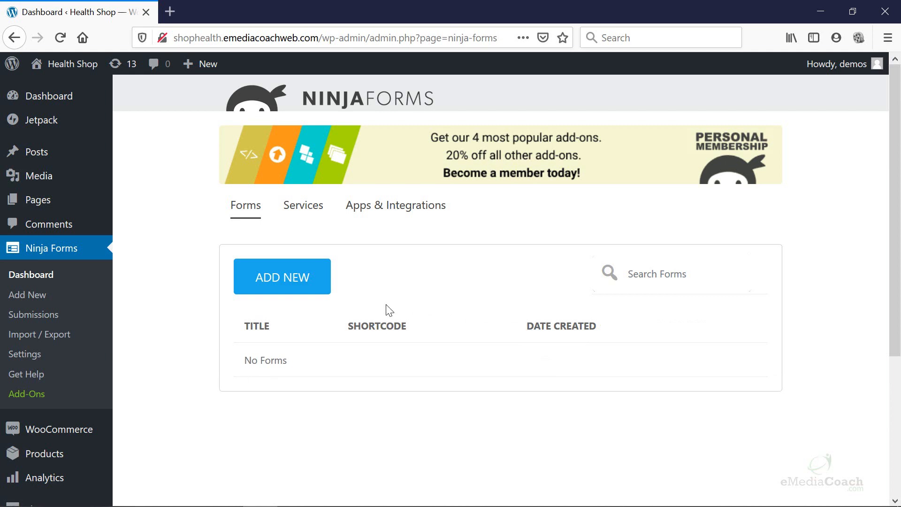
# Add a new Ninja Form using the Blank Form template.
pyautogui.click(310, 281)
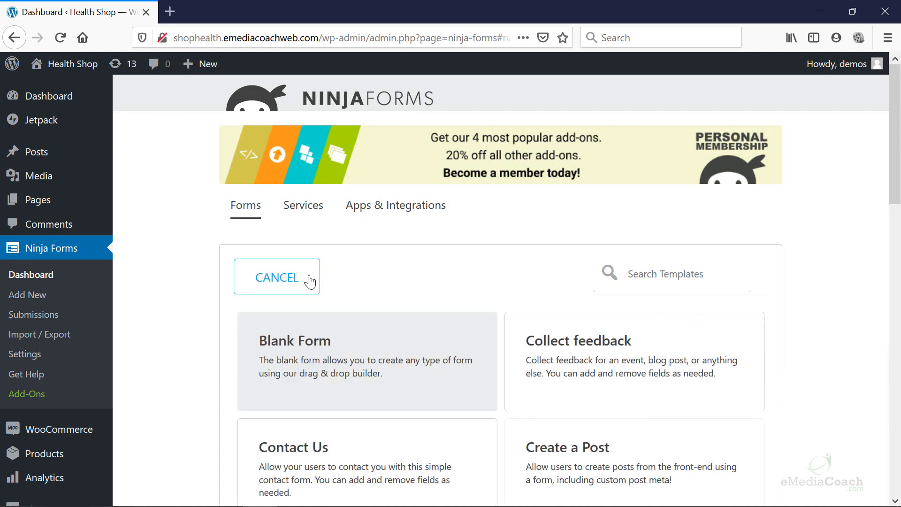
pyautogui.scroll(-3, 310, 281)
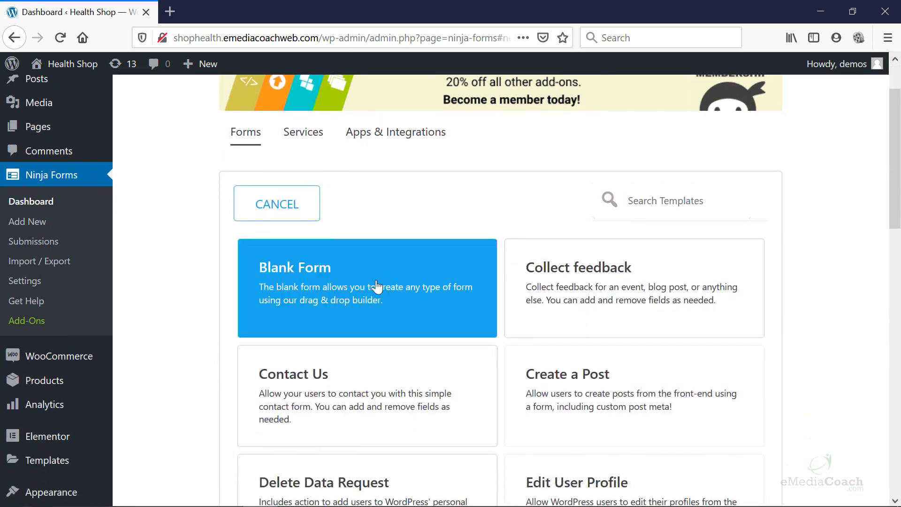
pyautogui.click(341, 282)
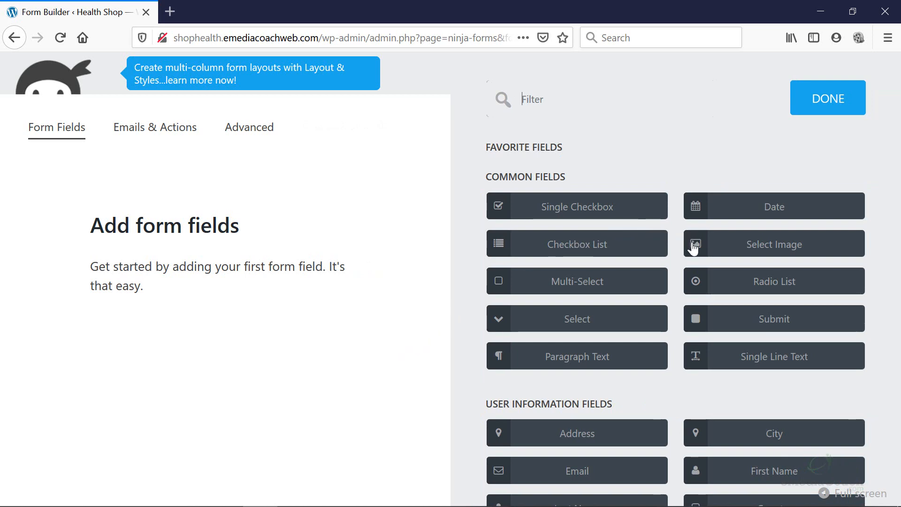
# Add First Name, Email, Single Checkbox, Date and Submit fields to the blank form.
pyautogui.scroll(-5, 652, 259)
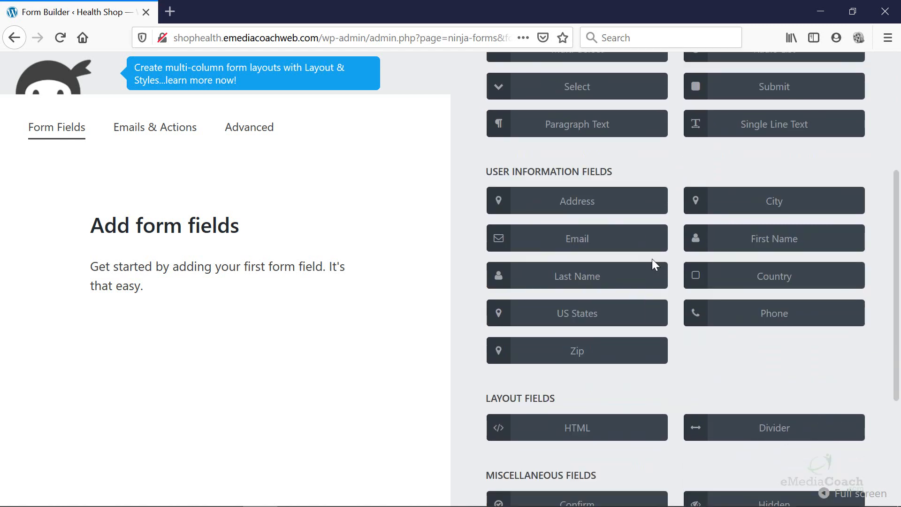
pyautogui.click(745, 223)
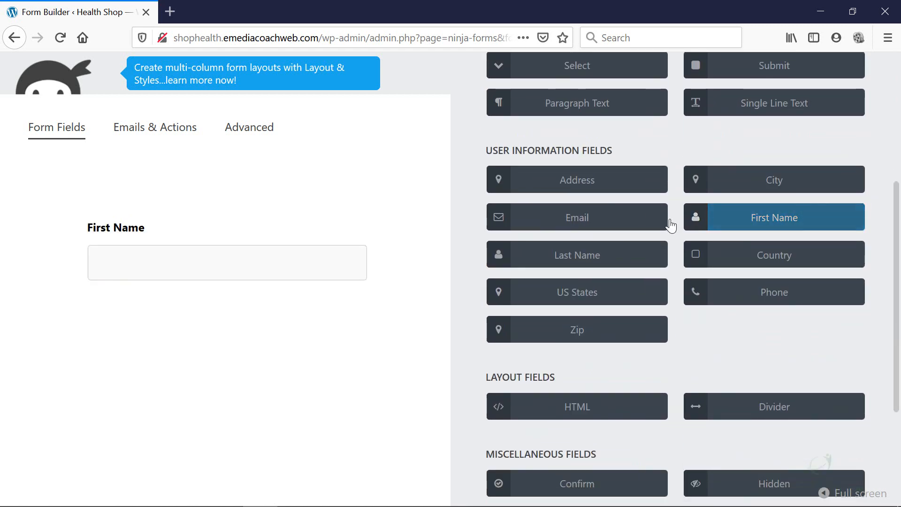
pyautogui.click(628, 223)
pyautogui.scroll(1, 637, 243)
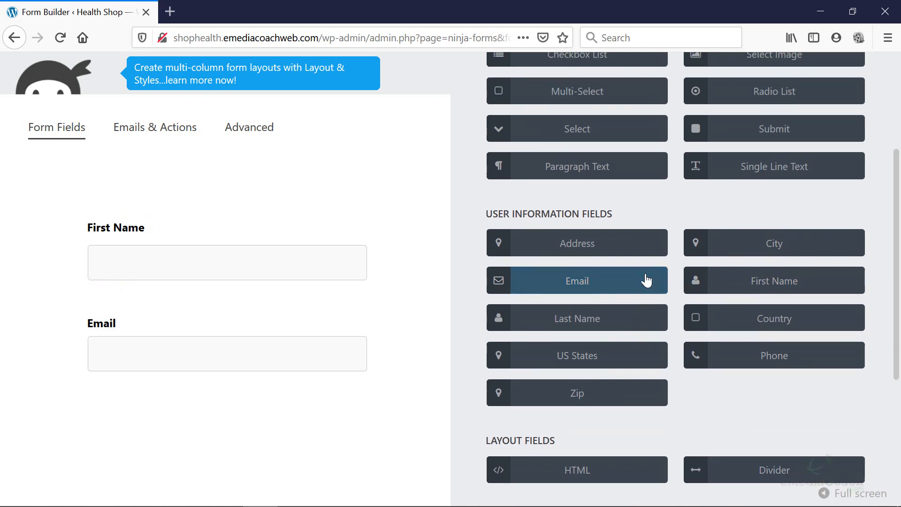
pyautogui.scroll(2, 646, 280)
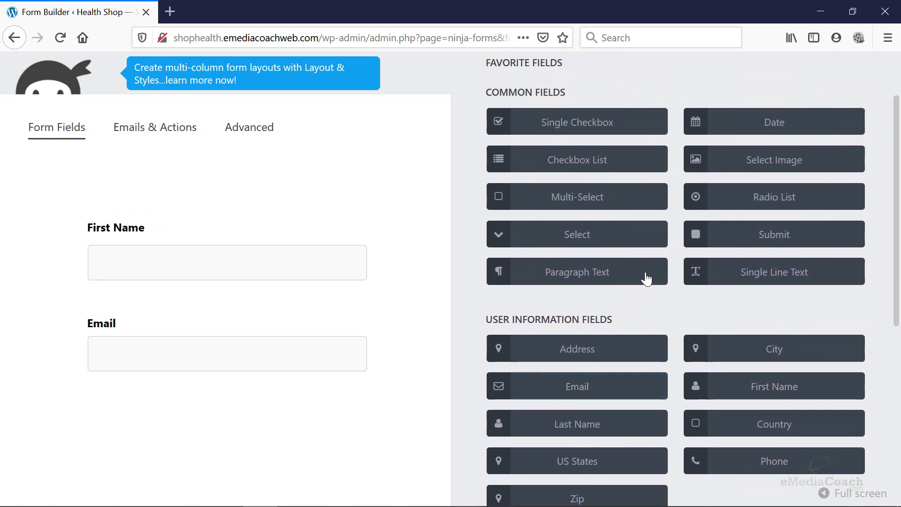
pyautogui.click(592, 125)
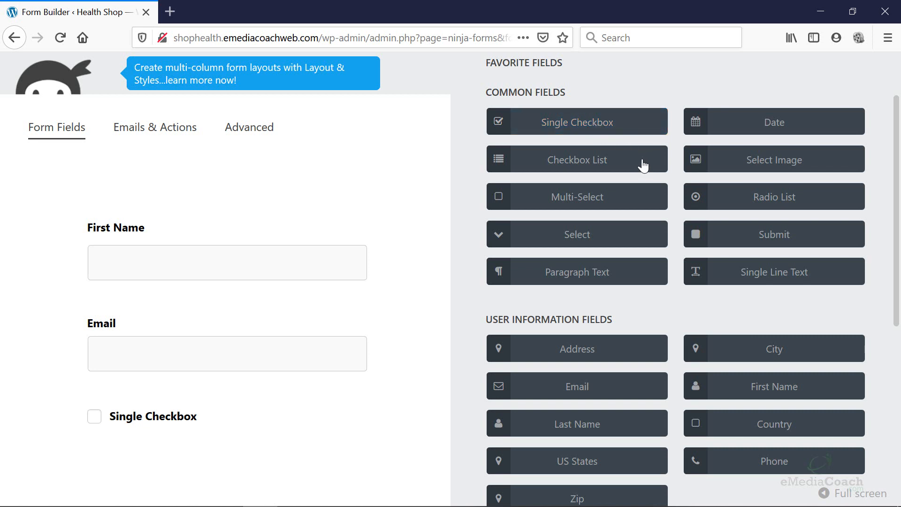
pyautogui.click(743, 133)
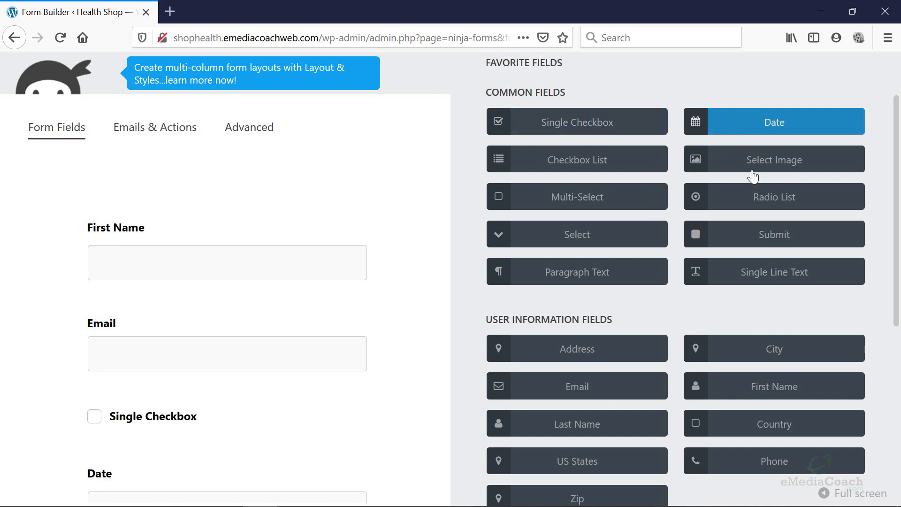
pyautogui.click(757, 240)
# Reorder the fields so Date sits between Email and Single Checkbox.
pyautogui.scroll(-2, 704, 296)
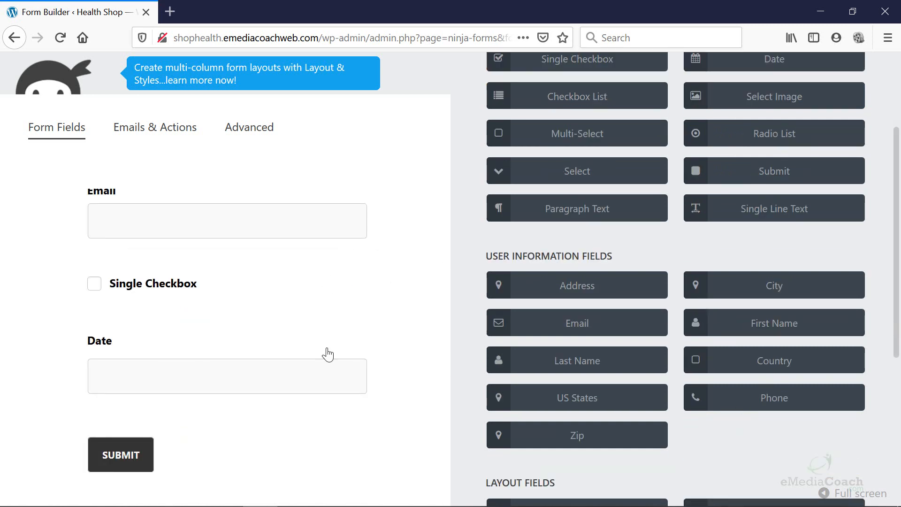
pyautogui.moveTo(251, 344); pyautogui.dragTo(265, 270)
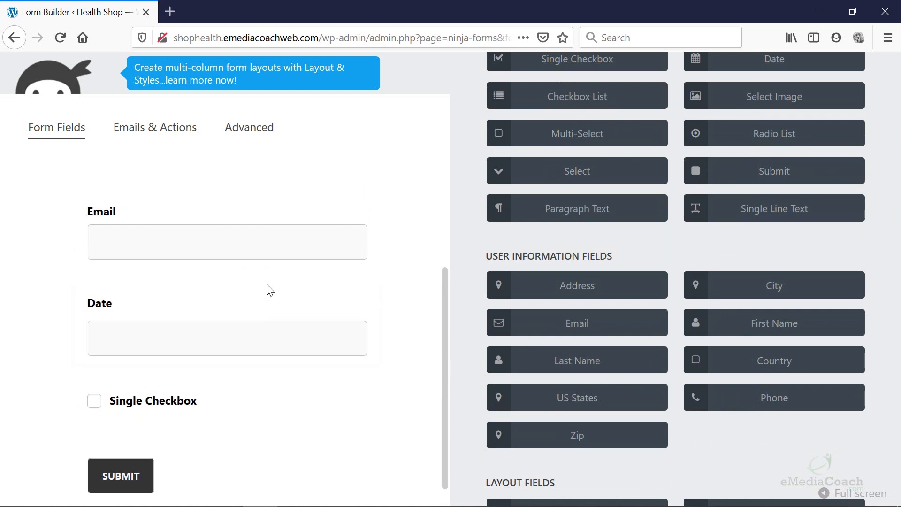
pyautogui.moveTo(235, 307); pyautogui.dragTo(239, 209)
pyautogui.scroll(2, 249, 250)
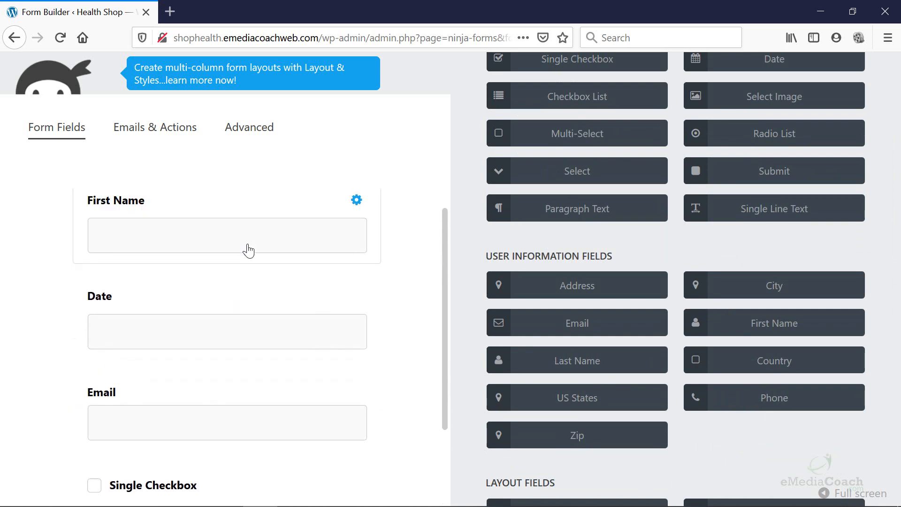
pyautogui.moveTo(225, 328); pyautogui.dragTo(238, 201)
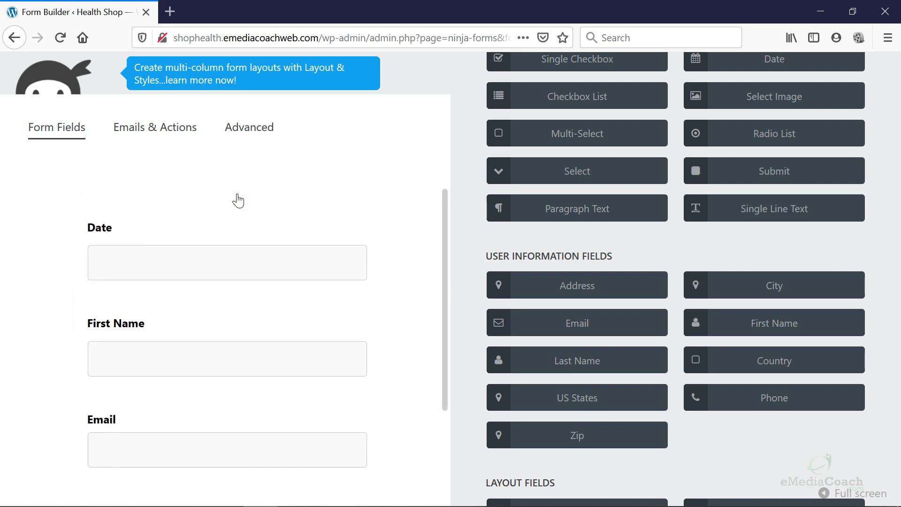
pyautogui.moveTo(227, 243); pyautogui.dragTo(208, 316)
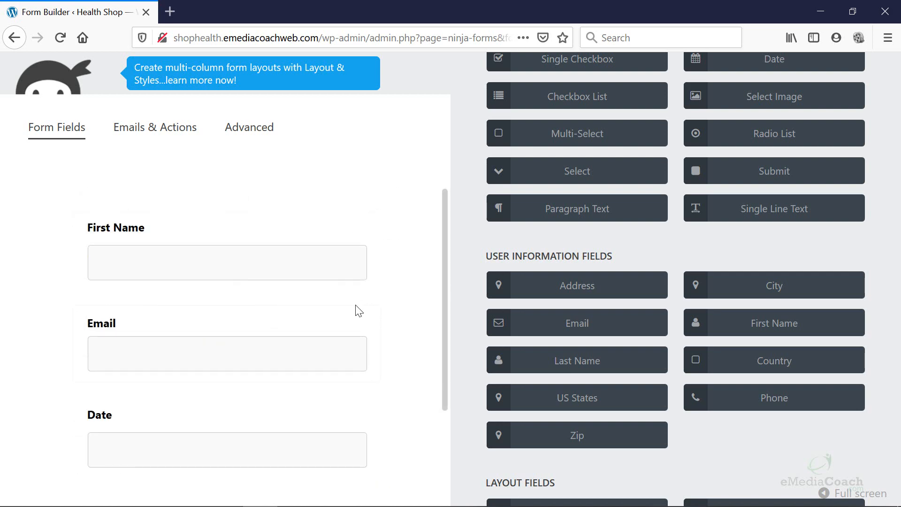
pyautogui.scroll(-3, 377, 309)
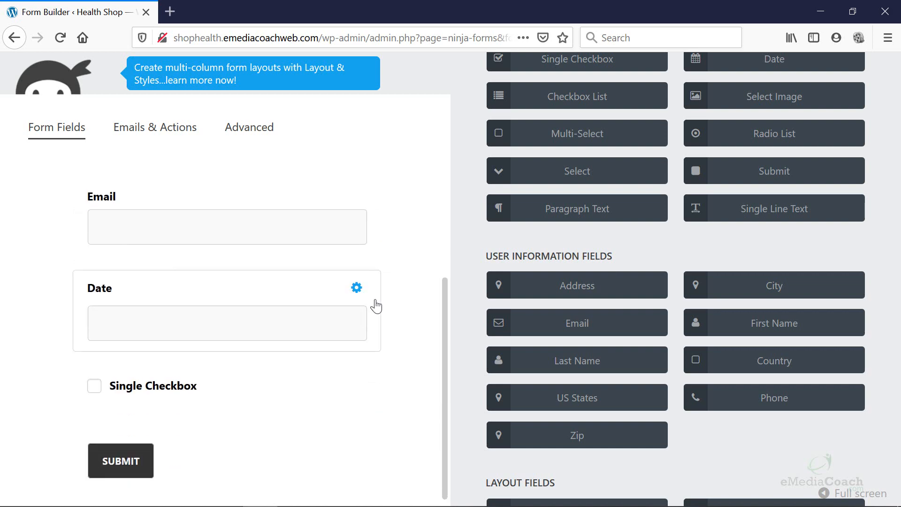
pyautogui.scroll(3, 374, 302)
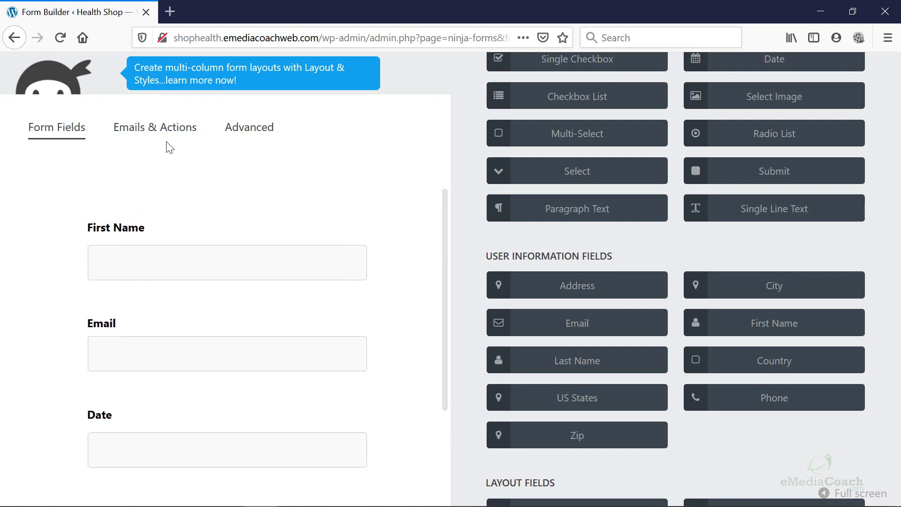
# Leave the practice form unsaved and start a Contact Me form from the Contact Us template.
pyautogui.click(14, 39)
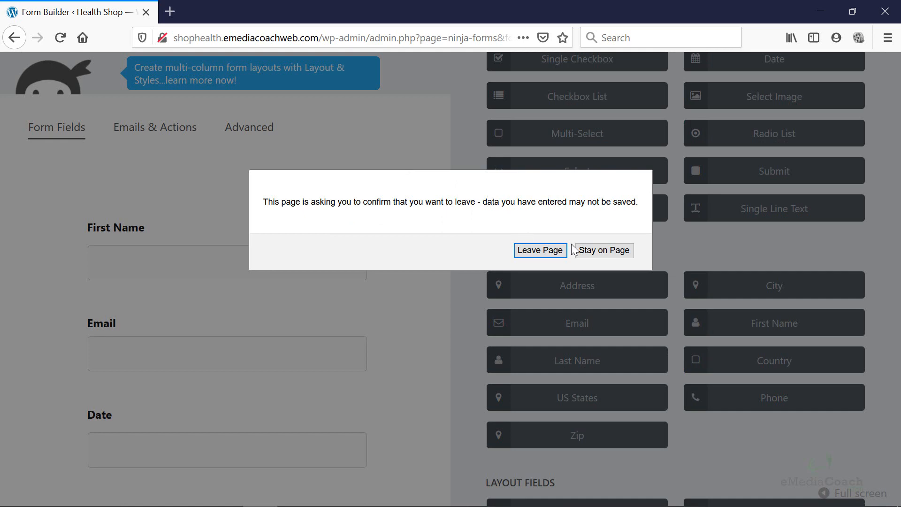
pyautogui.click(556, 251)
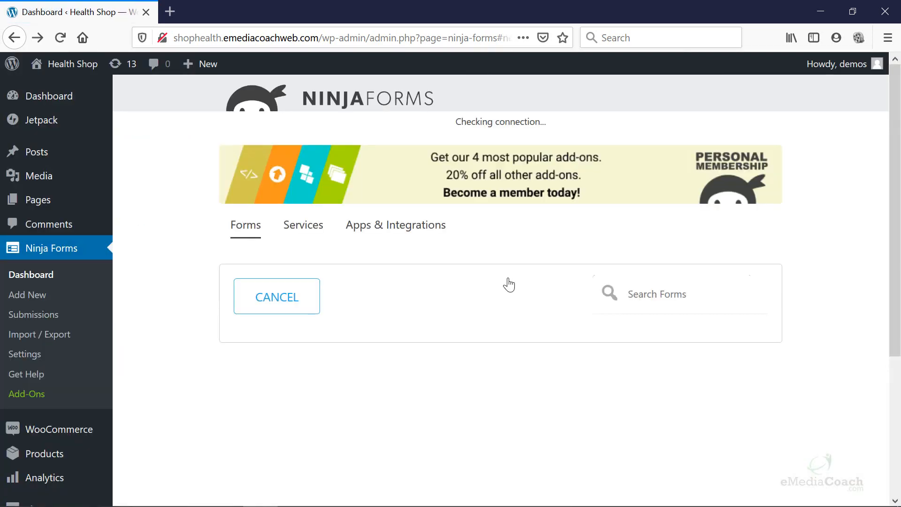
pyautogui.scroll(-3, 510, 283)
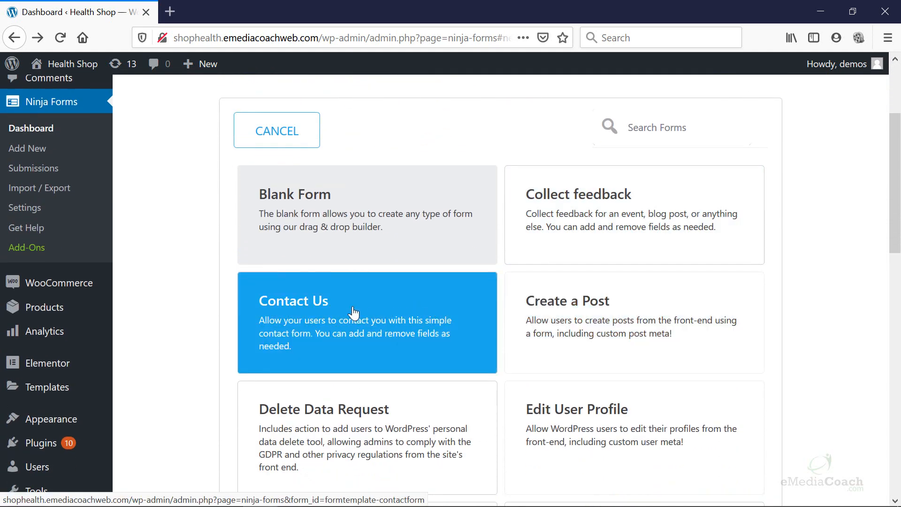
pyautogui.click(354, 312)
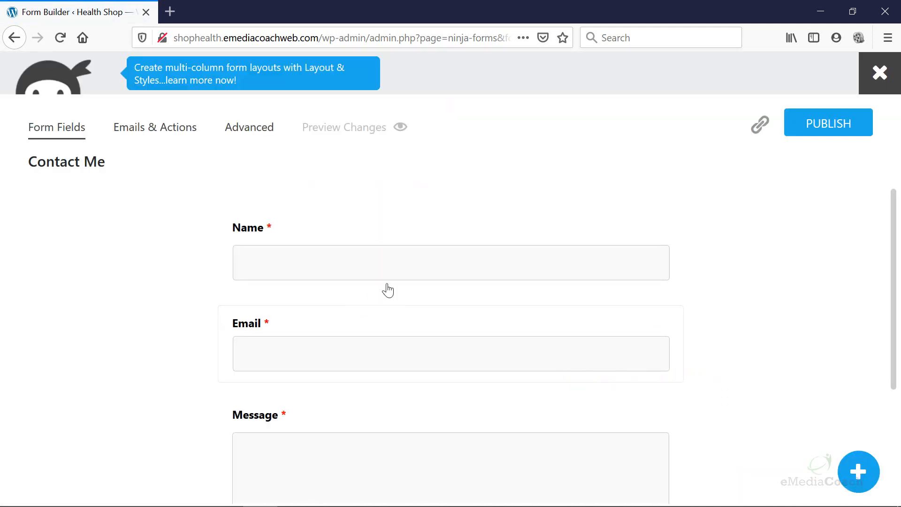
# Publish the Contact Me form and close the builder, leaving it listed as [ninja_form id=2].
pyautogui.scroll(-3, 469, 304)
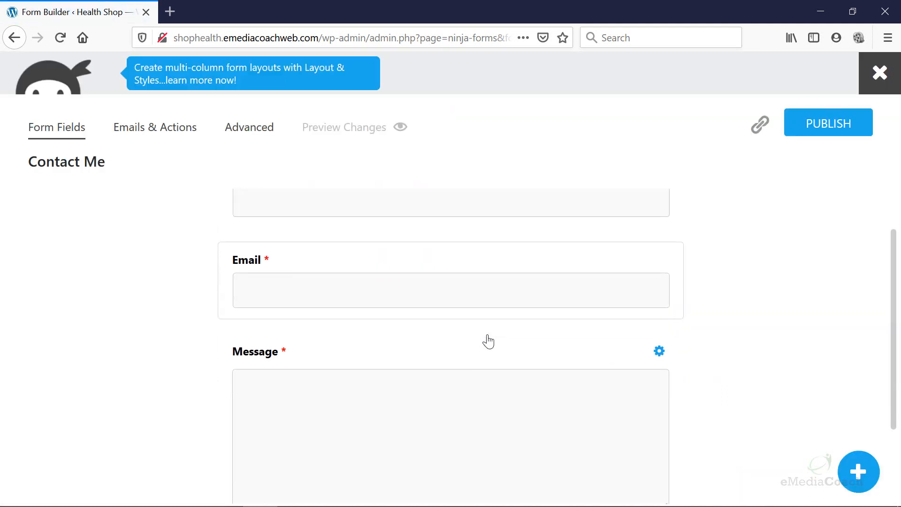
pyautogui.scroll(3, 429, 375)
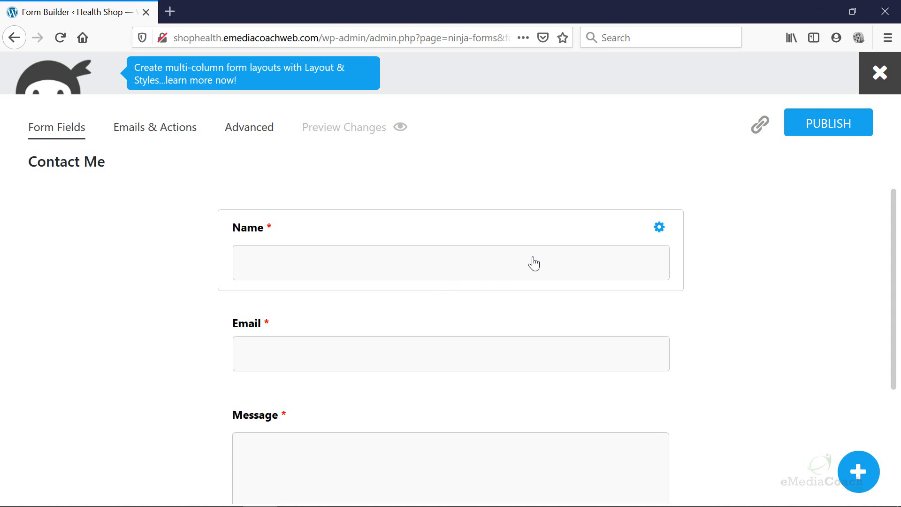
pyautogui.click(830, 133)
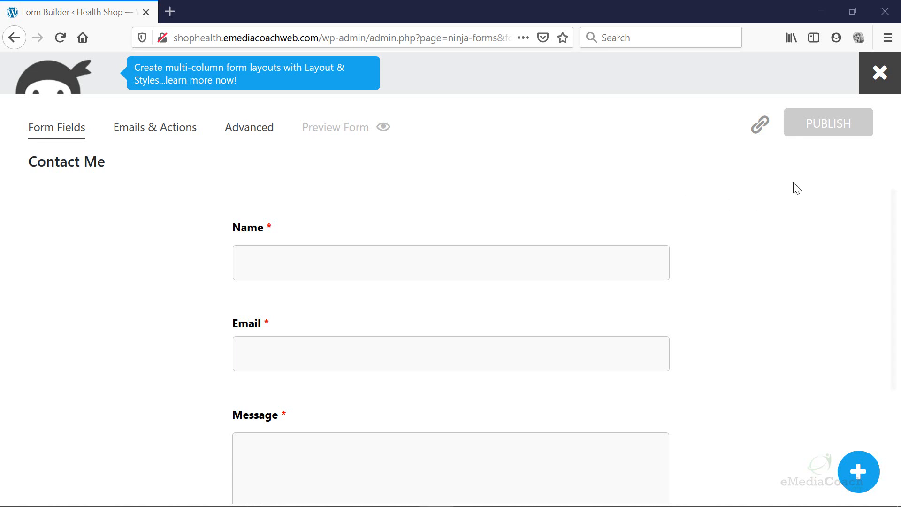
pyautogui.click(879, 73)
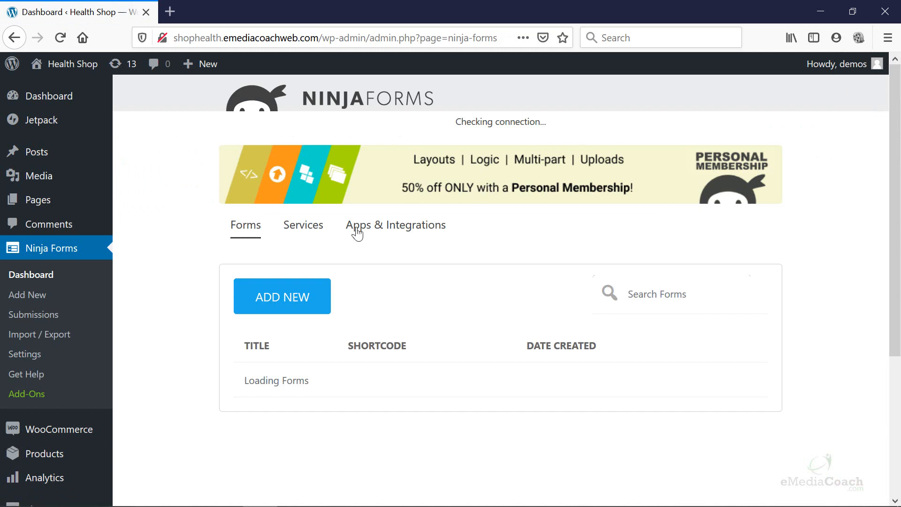
pyautogui.moveTo(78, 203)
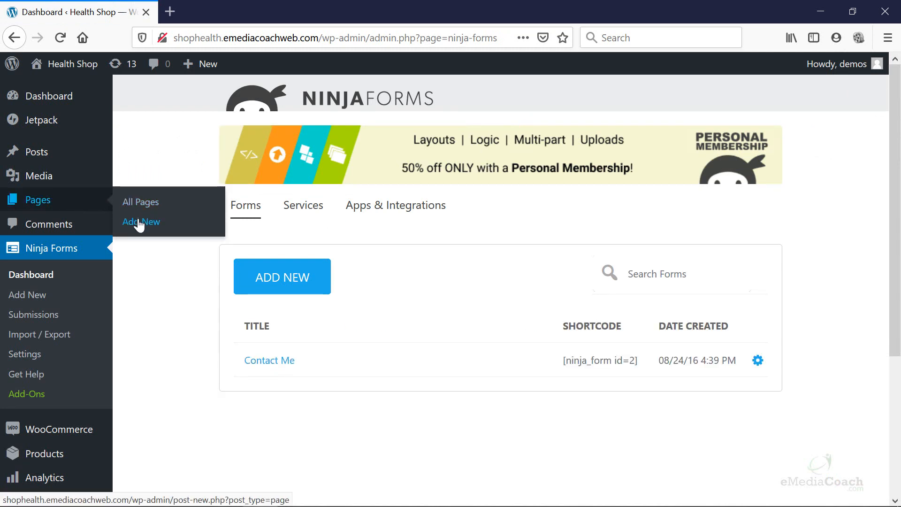
# Insert the word 'Form' after 'Add' in steps 2 and 3 of the Notepad outline.
pyautogui.moveTo(0, 136); pyautogui.dragTo(411, 119)
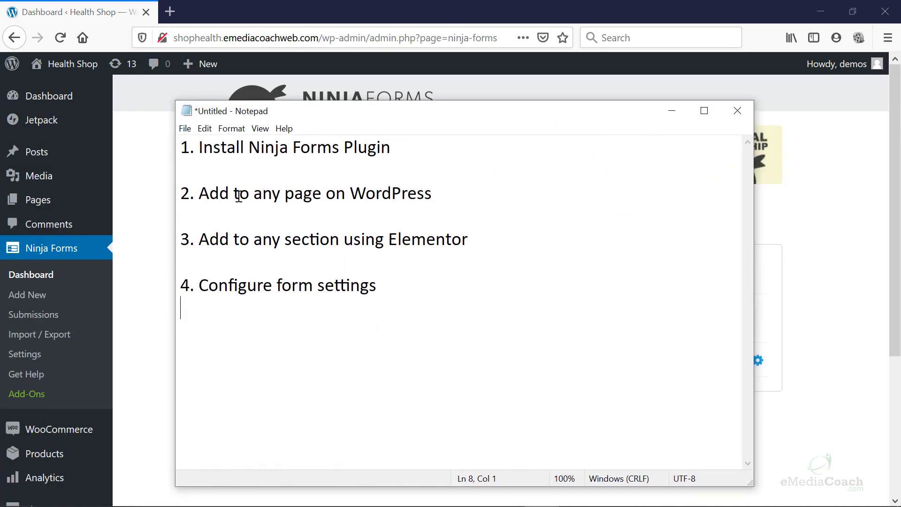
pyautogui.write('Form')
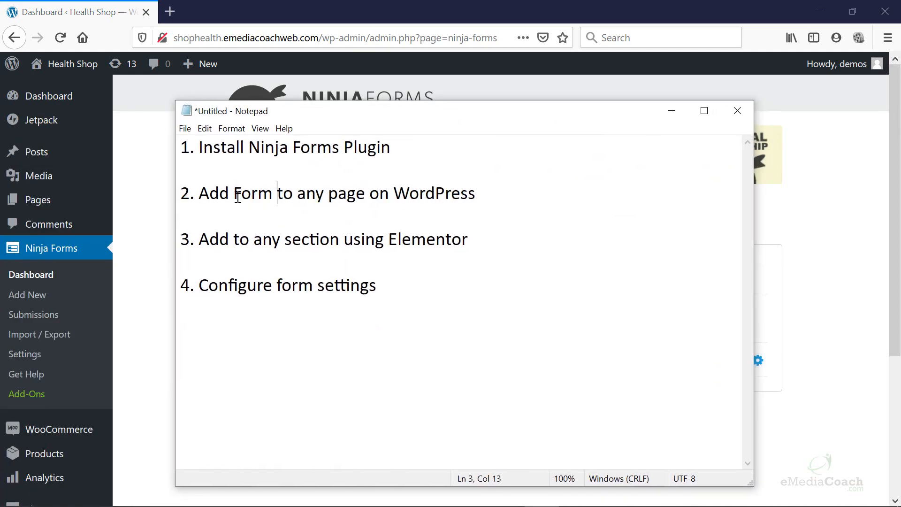
pyautogui.click(235, 234)
pyautogui.write('Form')
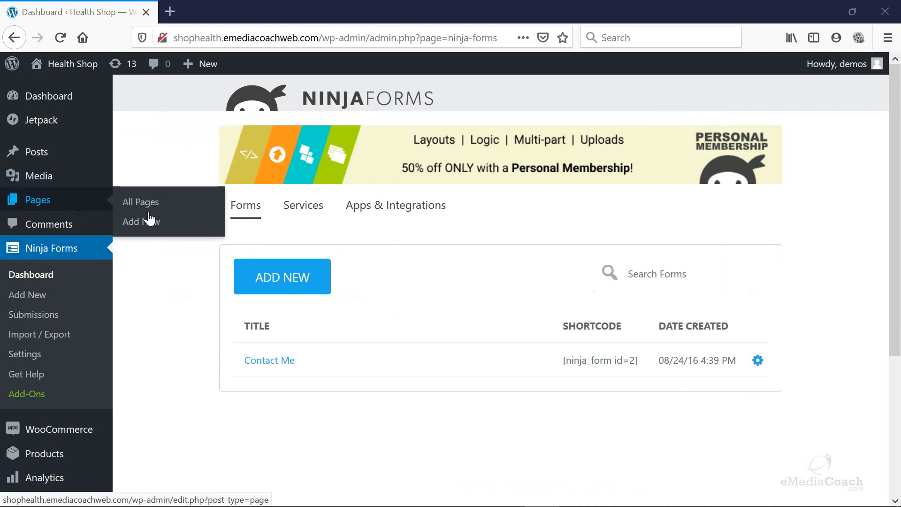
# Start a new WordPress page titled 'Contact Us'.
pyautogui.click(207, 223)
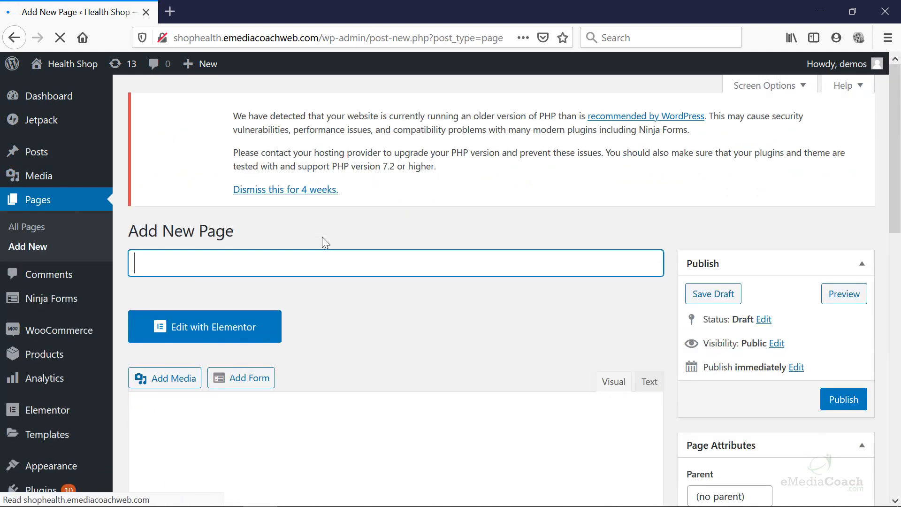
pyautogui.scroll(-3, 352, 216)
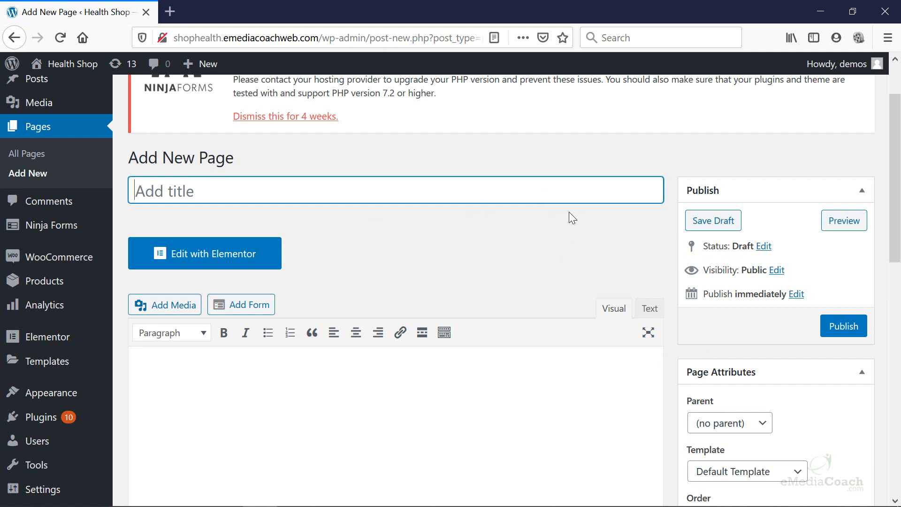
pyautogui.scroll(-5, 469, 281)
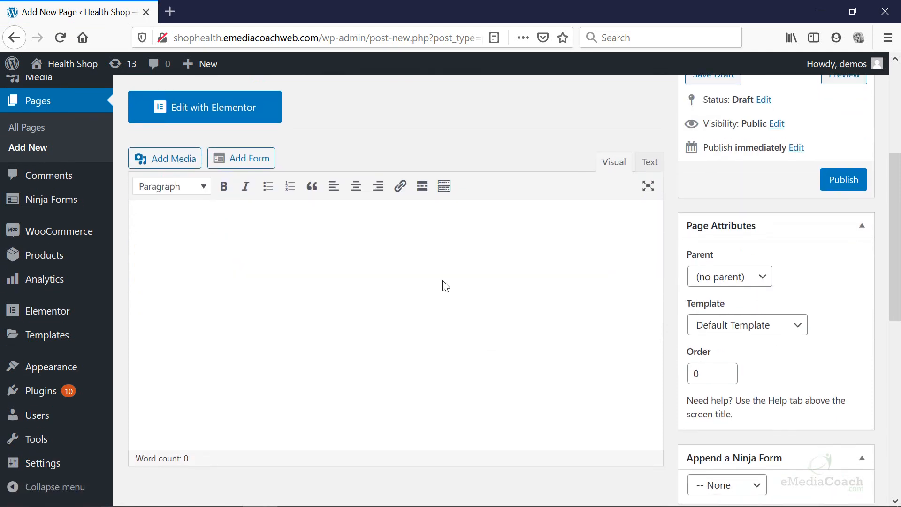
pyautogui.scroll(3, 423, 290)
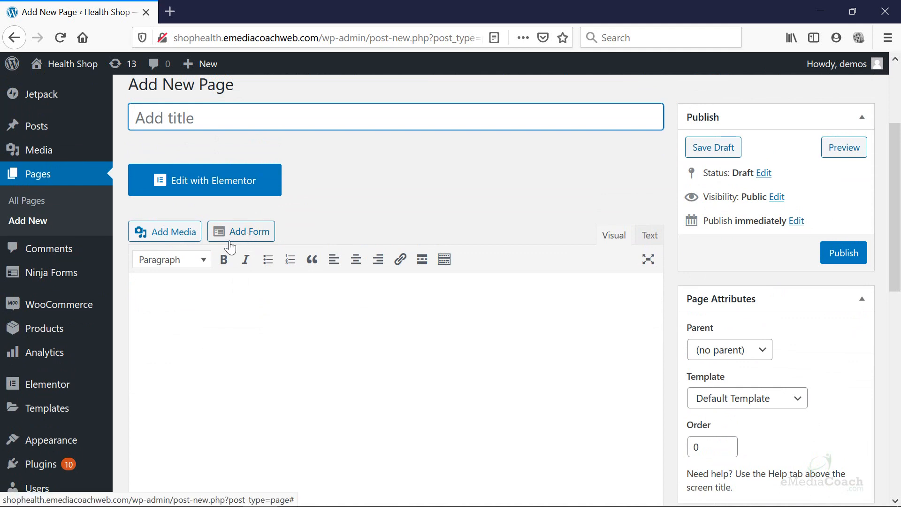
pyautogui.write('Contact Us')
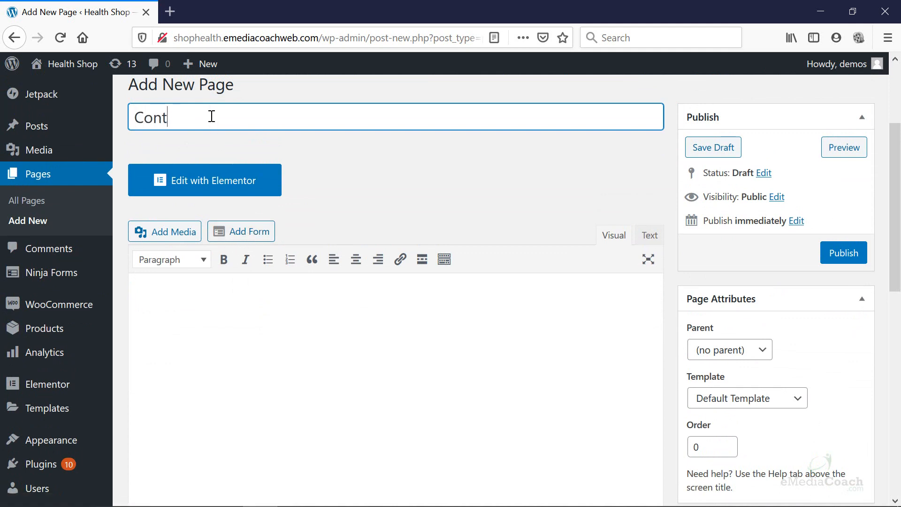
# Insert the Contact Me form (ID 2) shortcode into the page and publish it.
pyautogui.click(242, 237)
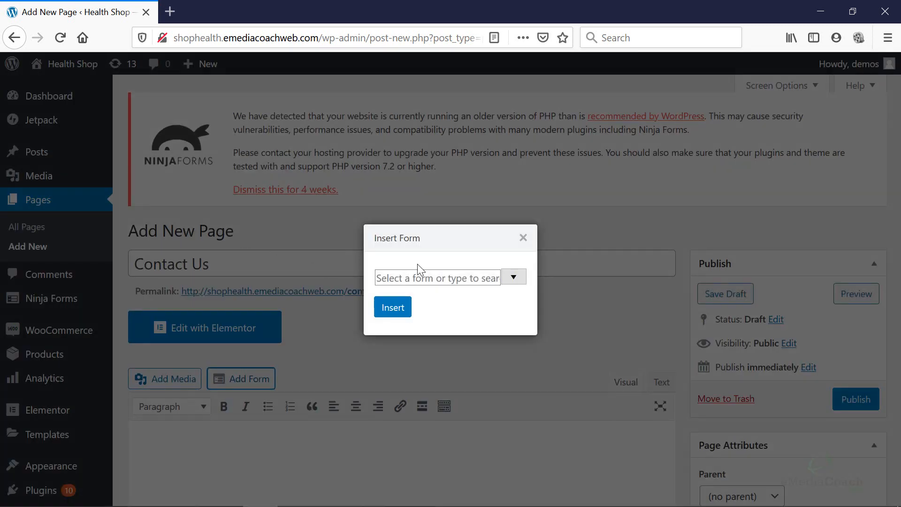
pyautogui.click(513, 278)
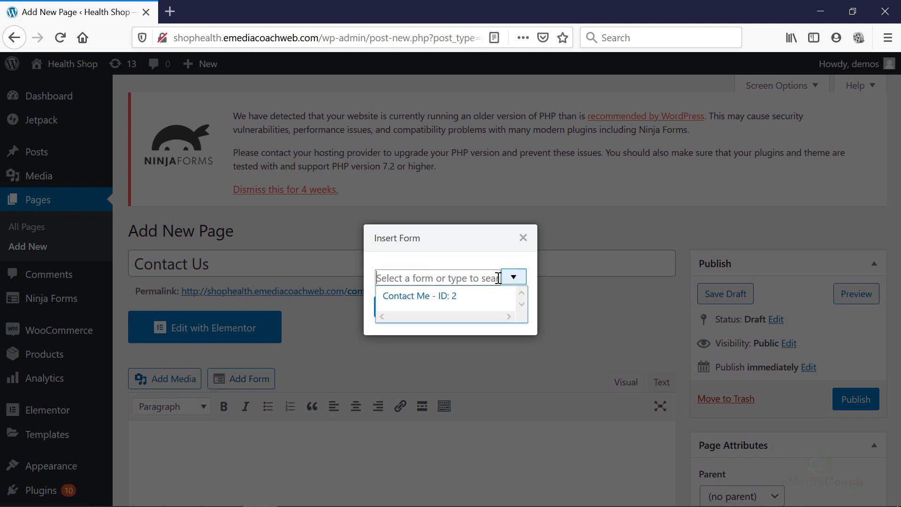
pyautogui.click(431, 300)
pyautogui.click(398, 307)
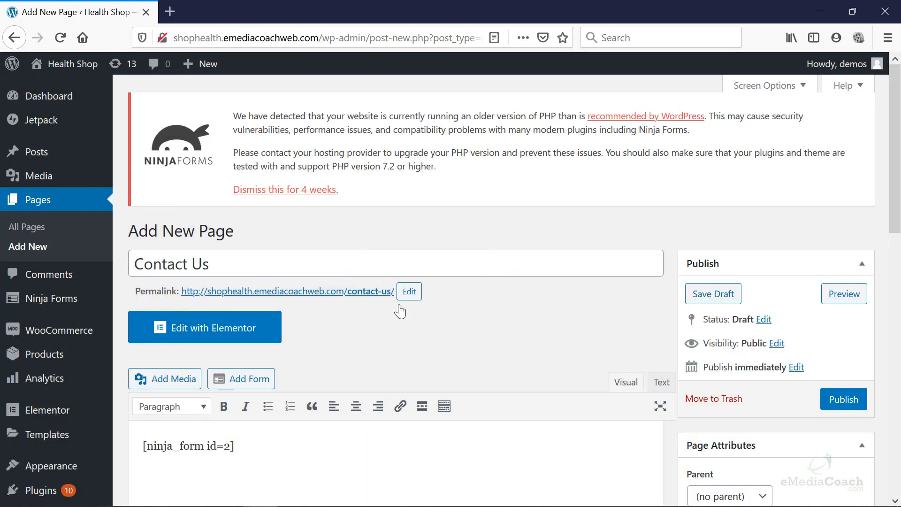
pyautogui.scroll(-3, 401, 309)
pyautogui.click(829, 263)
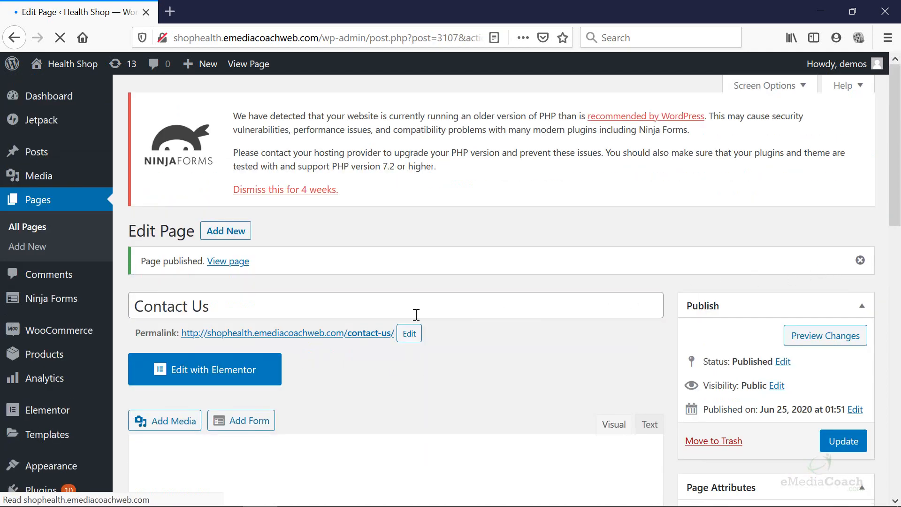
pyautogui.rightClick(331, 334)
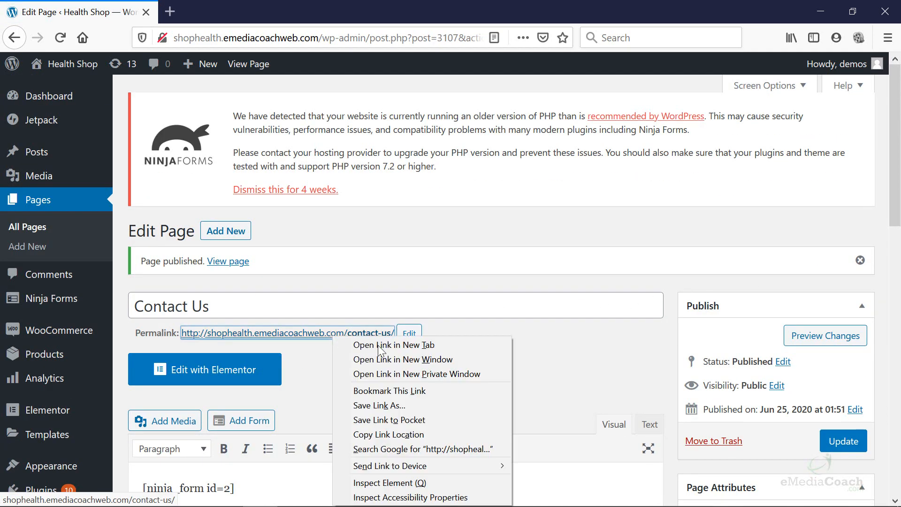
pyautogui.click(425, 374)
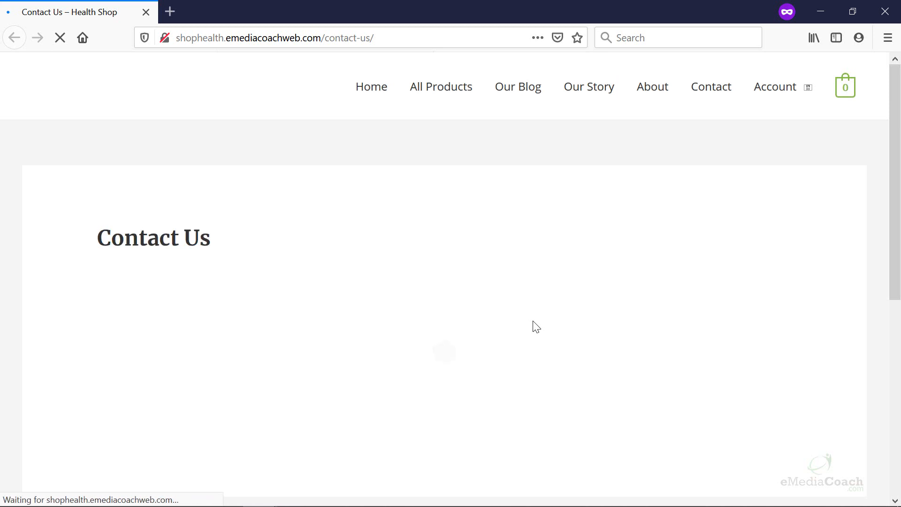
pyautogui.scroll(-4, 536, 327)
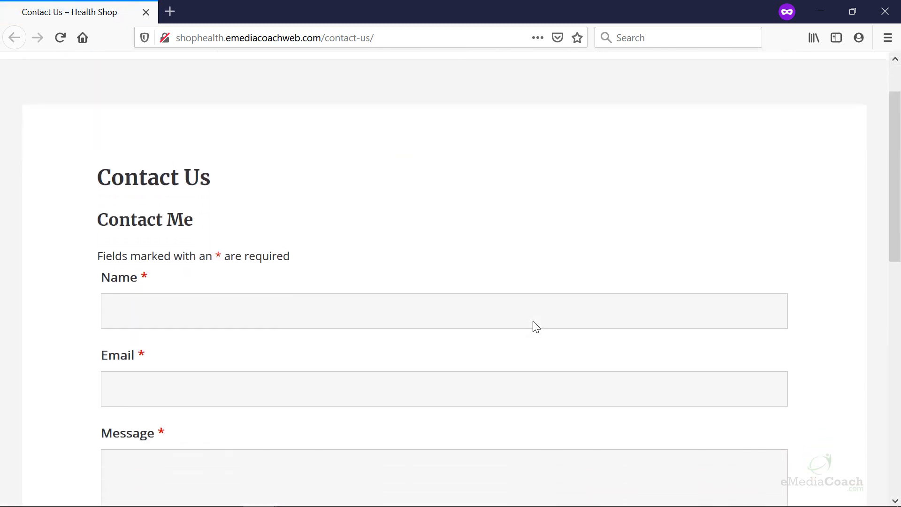
pyautogui.scroll(-1, 342, 237)
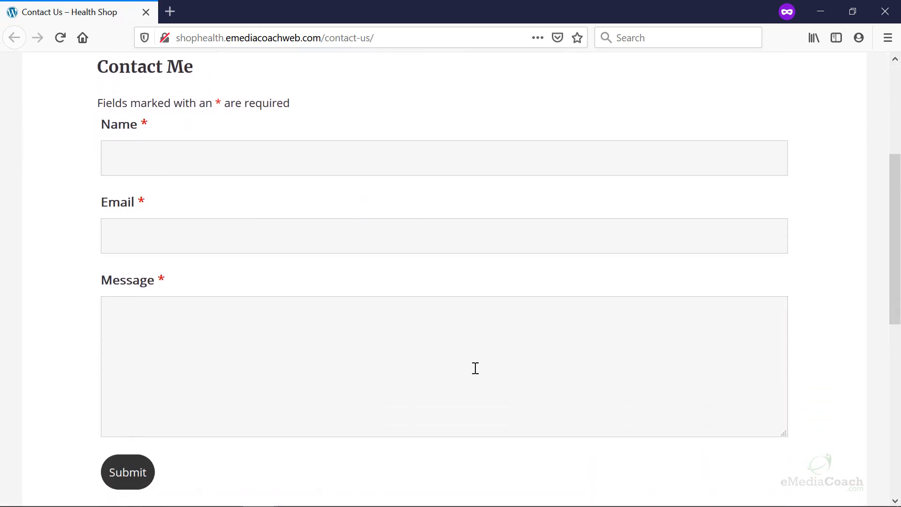
pyautogui.click(887, 13)
pyautogui.scroll(-5, 443, 356)
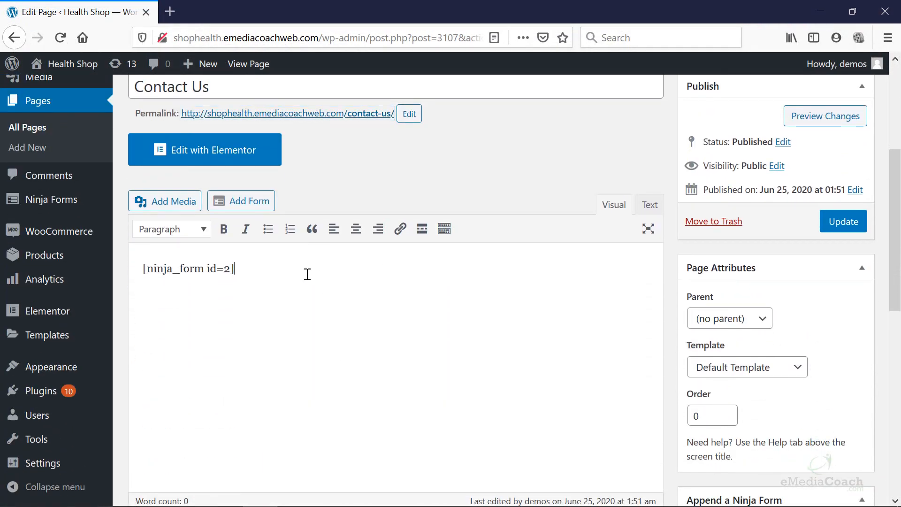
# Select the [ninja_form id=2] shortcode, then reopen and close the form insertion dialog unchanged.
pyautogui.moveTo(307, 274); pyautogui.dragTo(123, 271)
pyautogui.click(240, 271)
pyautogui.click(260, 212)
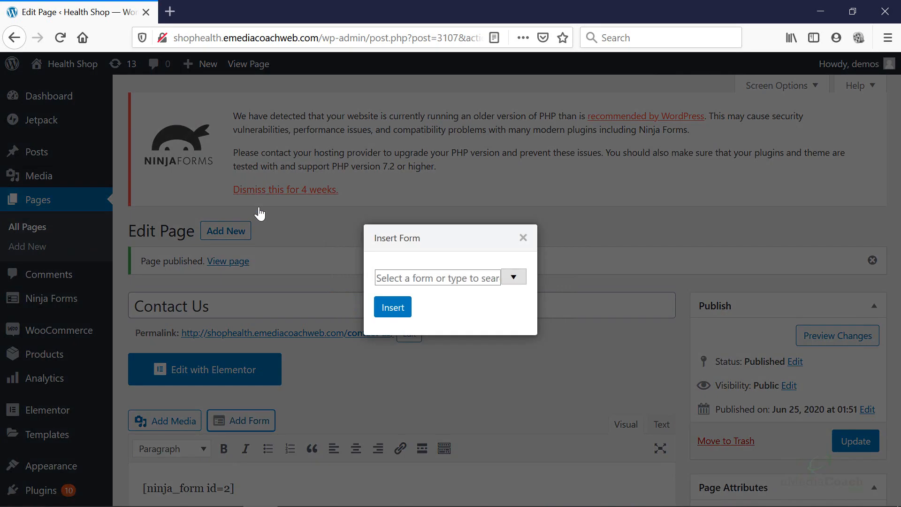
pyautogui.click(513, 278)
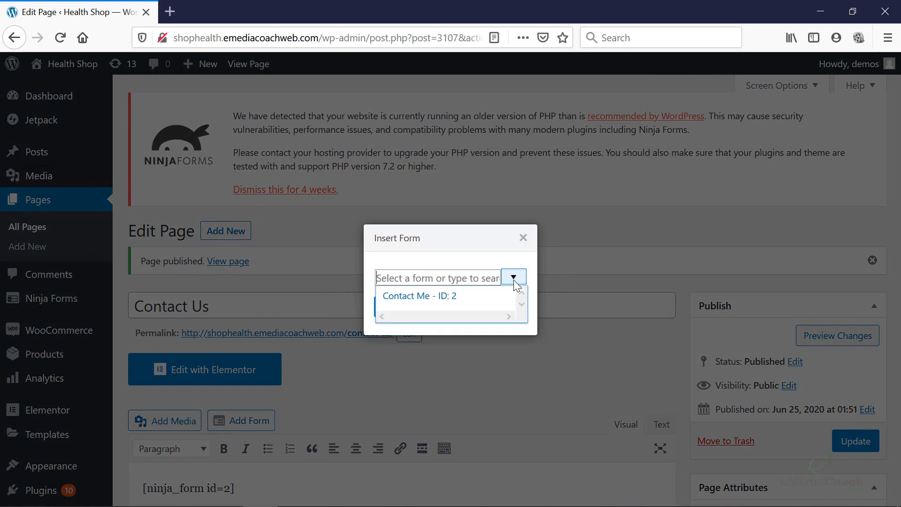
pyautogui.click(523, 241)
# Bring the Notepad tutorial notes over the page editor.
pyautogui.scroll(-3, 509, 273)
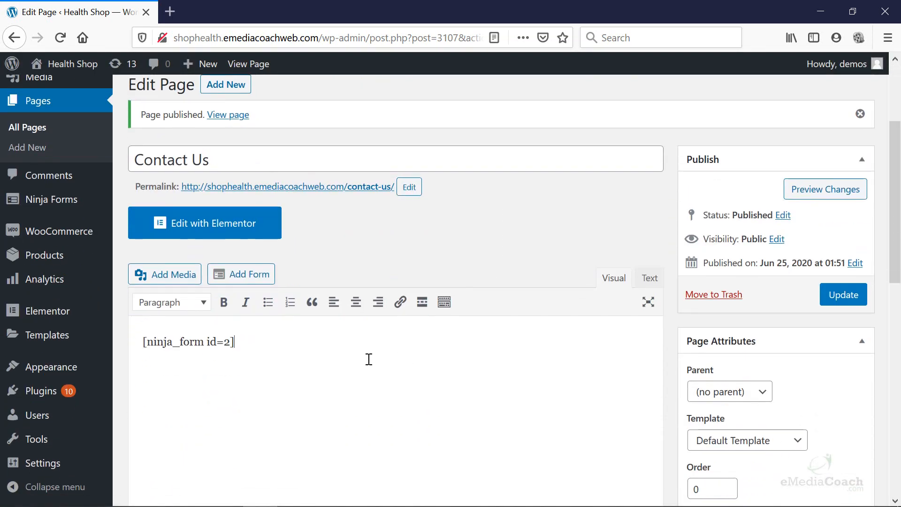
pyautogui.moveTo(234, 341); pyautogui.dragTo(138, 339)
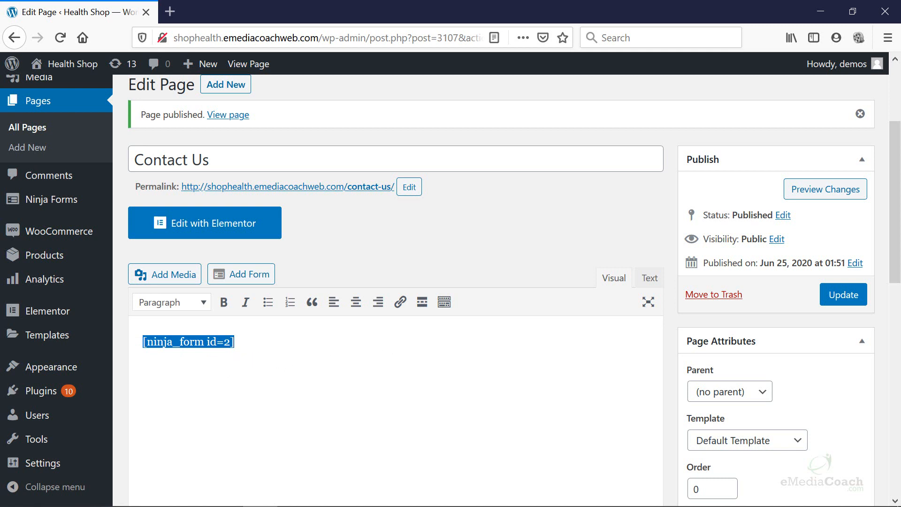
pyautogui.moveTo(0, 155); pyautogui.dragTo(450, 113)
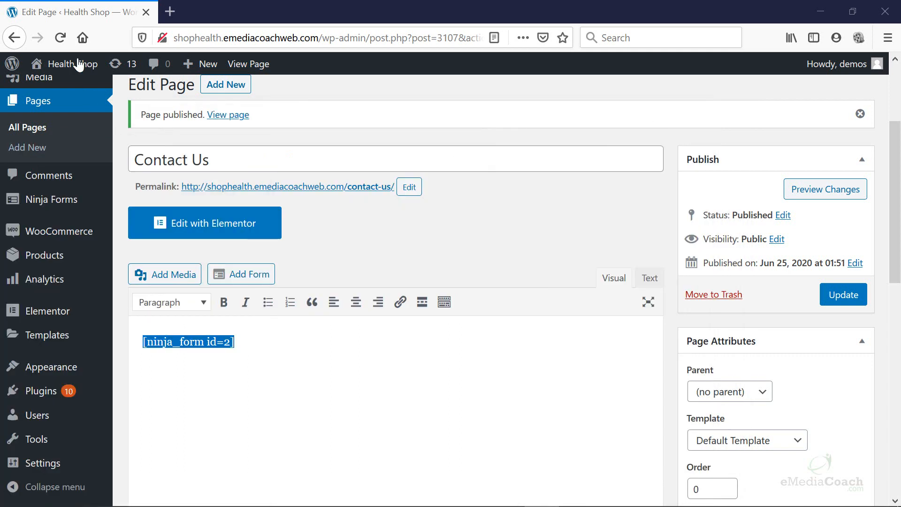
# Visit the live Health Shop home page from the admin bar.
pyautogui.moveTo(78, 65)
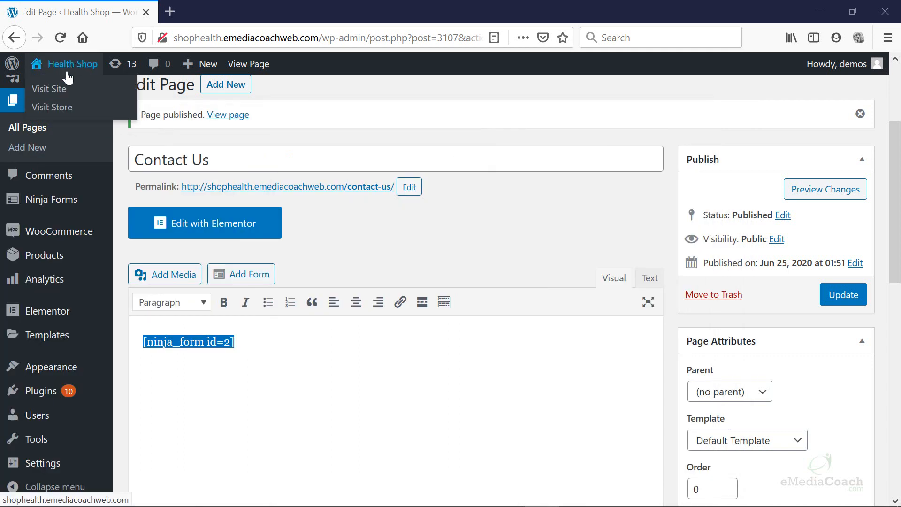
pyautogui.click(53, 88)
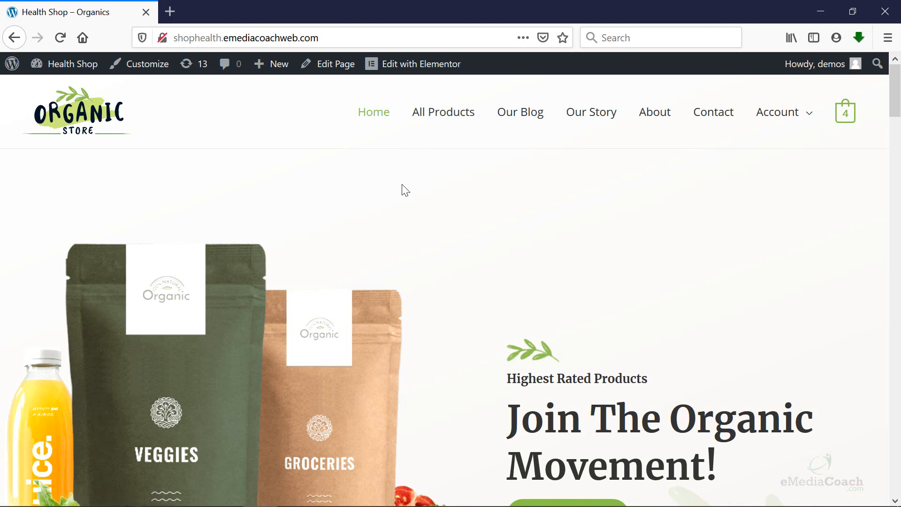
# Scroll through the Health Shop home page and open it with Edit with Elementor.
pyautogui.scroll(-10, 392, 198)
pyautogui.scroll(10, 392, 246)
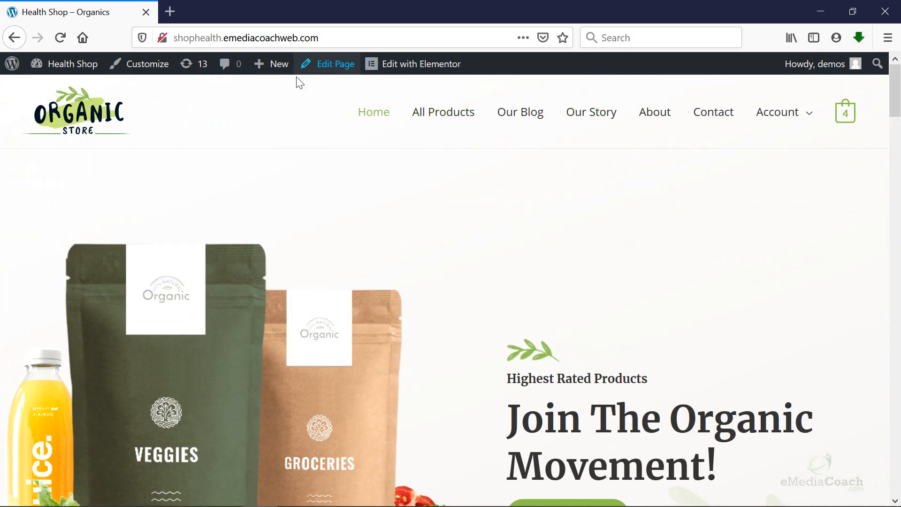
pyautogui.scroll(-5, 668, 250)
pyautogui.scroll(-5, 476, 287)
pyautogui.scroll(10, 463, 269)
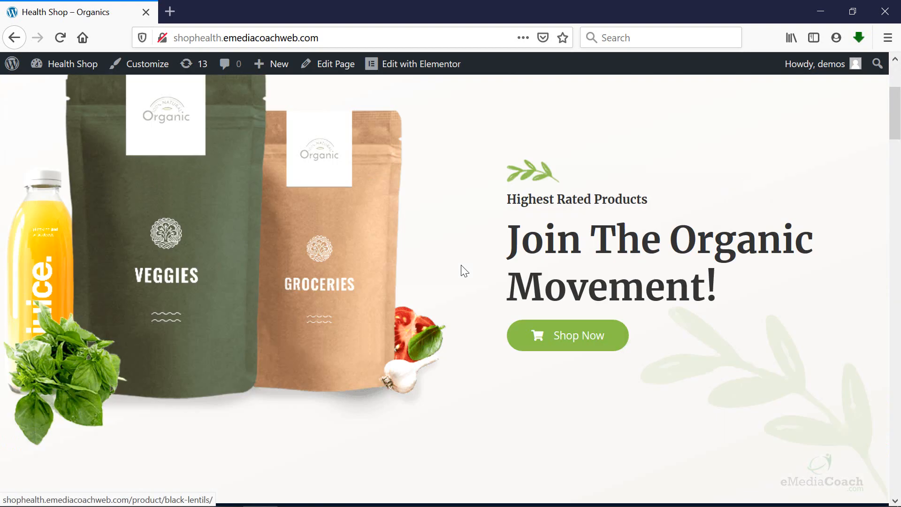
pyautogui.moveTo(411, 72)
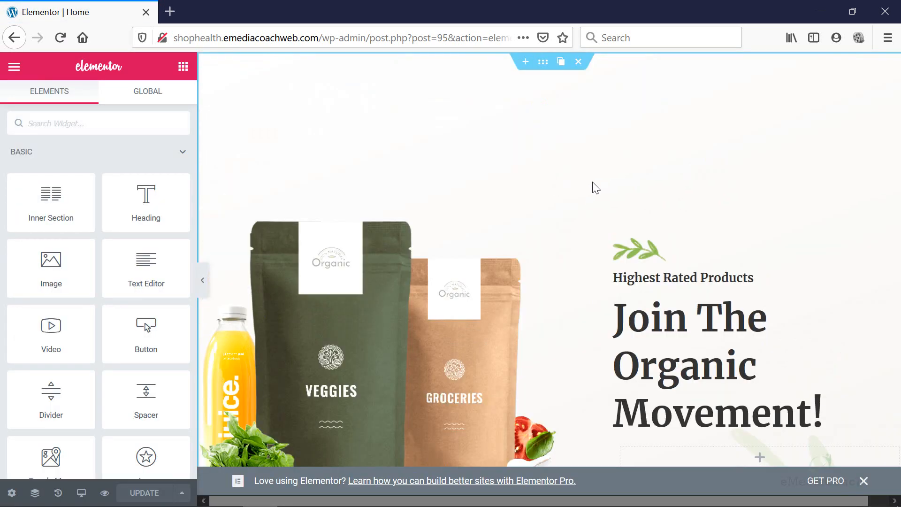
# Add a new empty section below the shipping features bar.
pyautogui.scroll(-6, 615, 176)
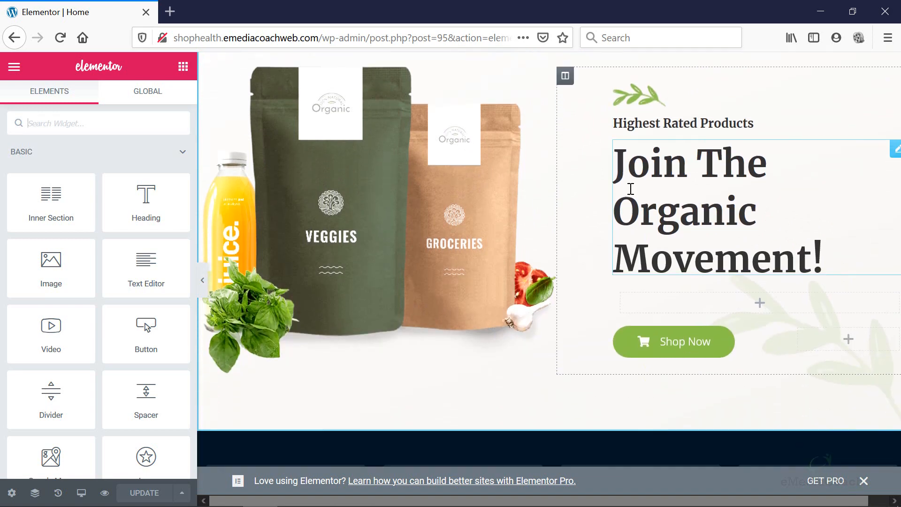
pyautogui.scroll(3, 502, 193)
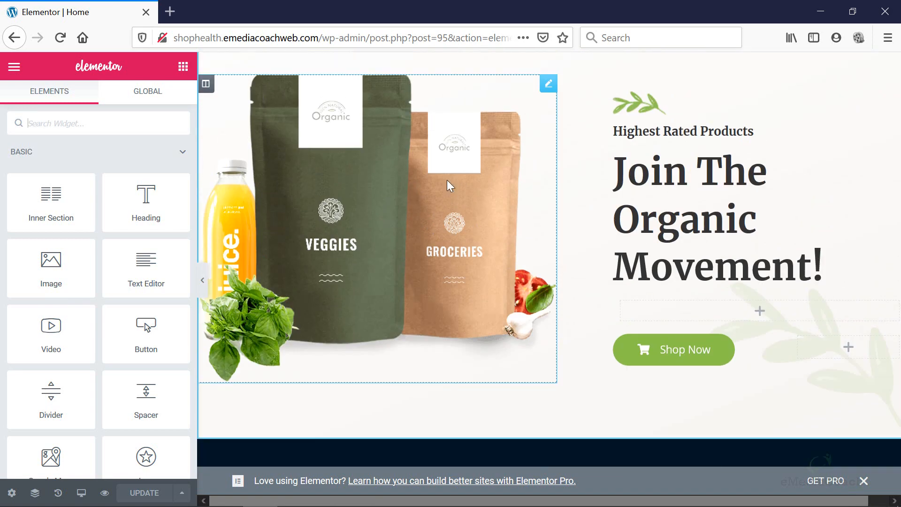
pyautogui.scroll(-1, 89, 334)
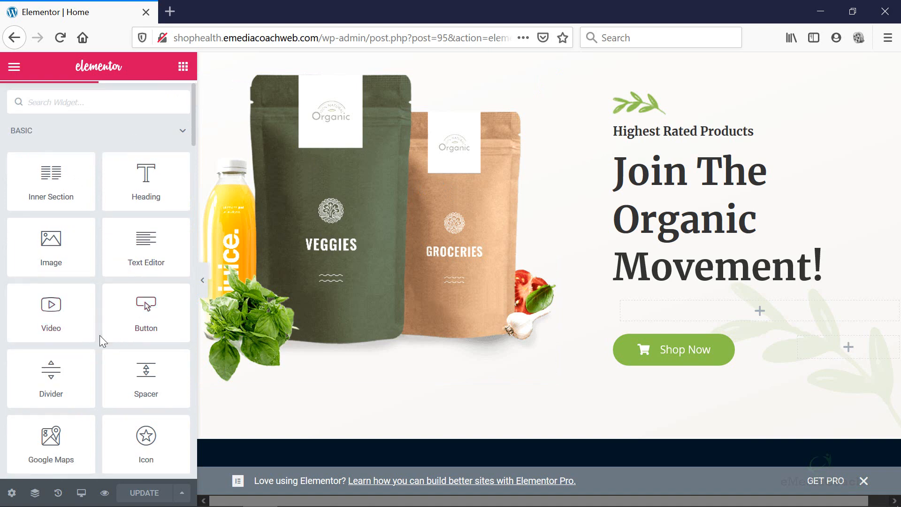
pyautogui.scroll(-2, 100, 335)
pyautogui.scroll(-6, 472, 322)
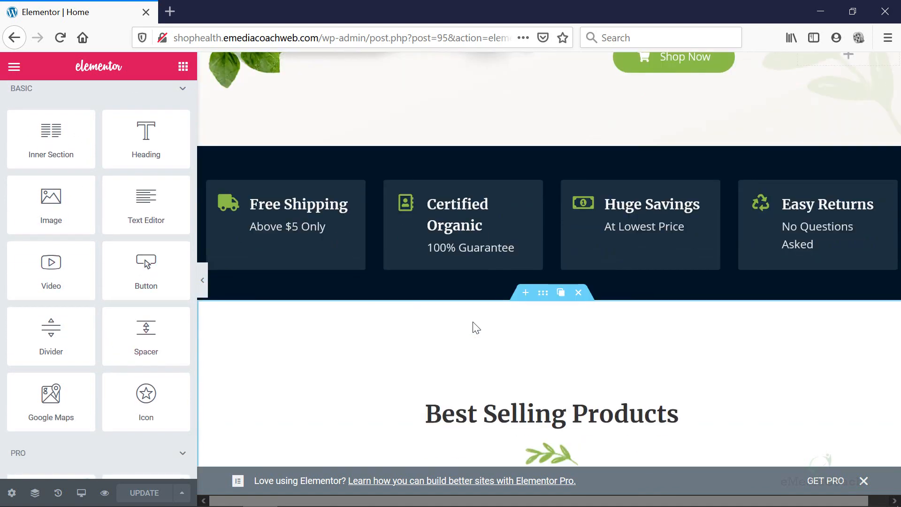
pyautogui.click(526, 293)
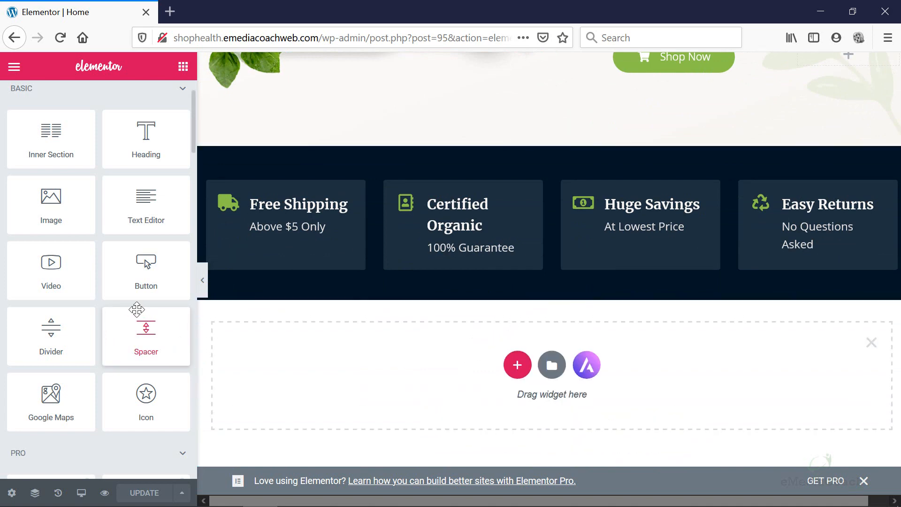
# Search the widgets for 'nin' and drag the Ninja Forms widget into the new section.
pyautogui.scroll(-3, 96, 235)
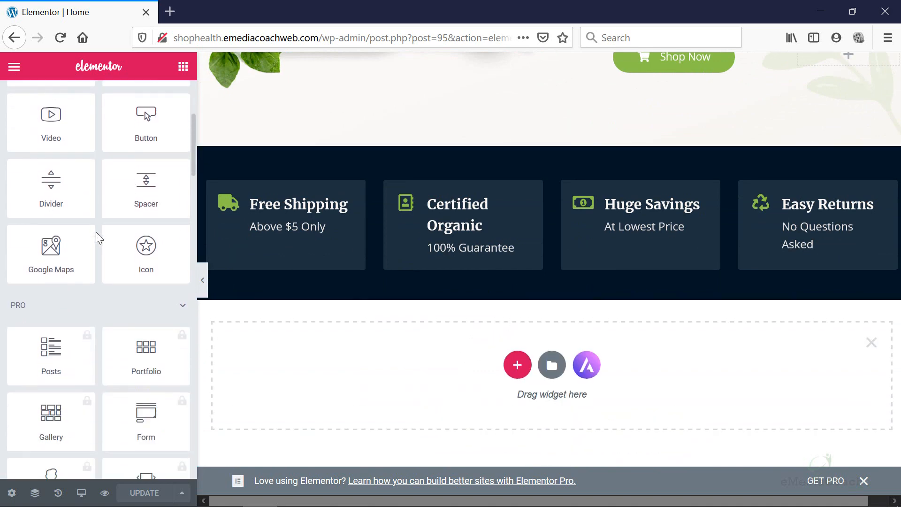
pyautogui.scroll(-3, 96, 234)
pyautogui.scroll(3, 108, 146)
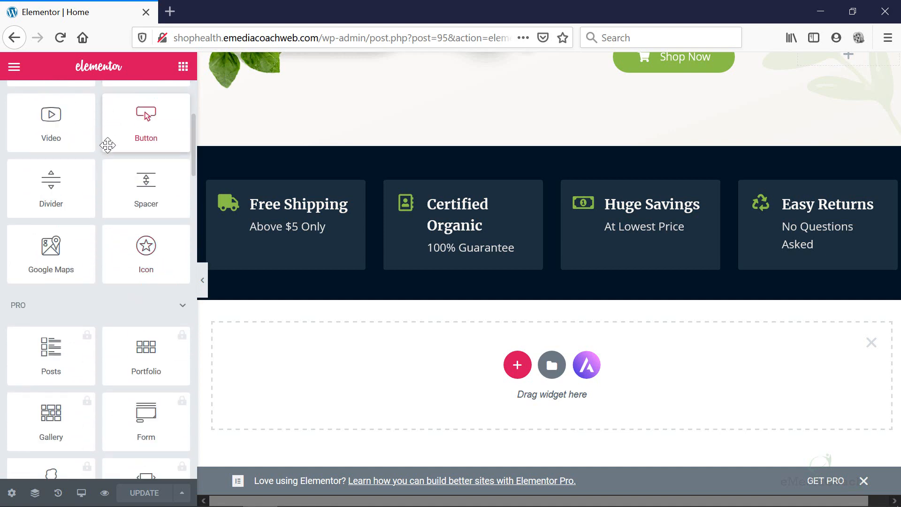
pyautogui.scroll(5, 108, 145)
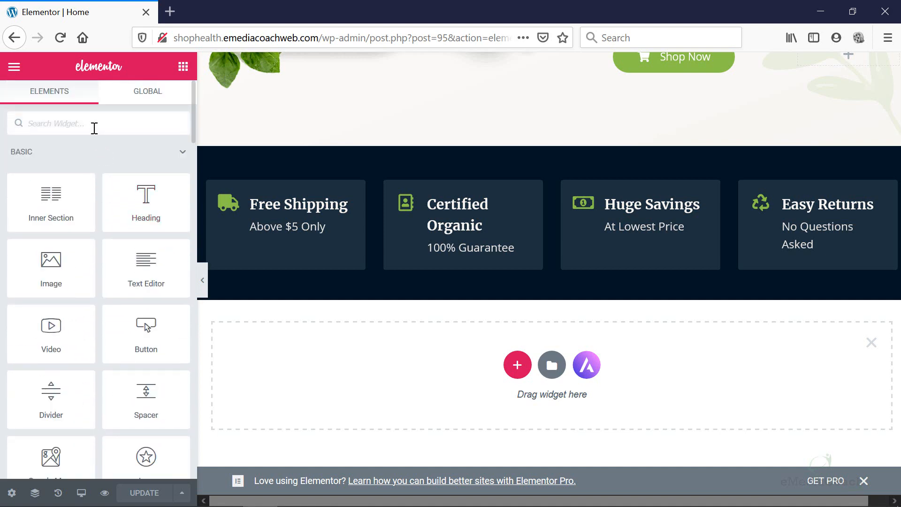
pyautogui.click(94, 128)
pyautogui.write('ninja')
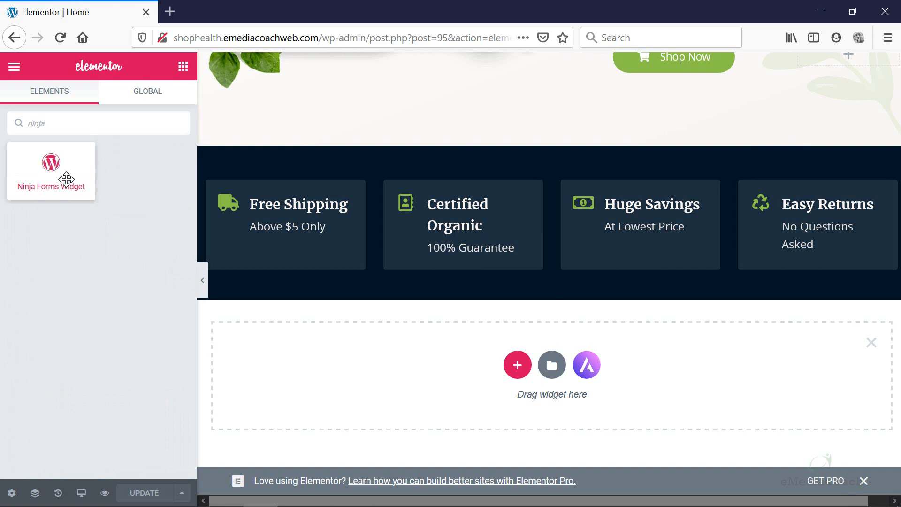
pyautogui.moveTo(70, 178); pyautogui.dragTo(489, 372)
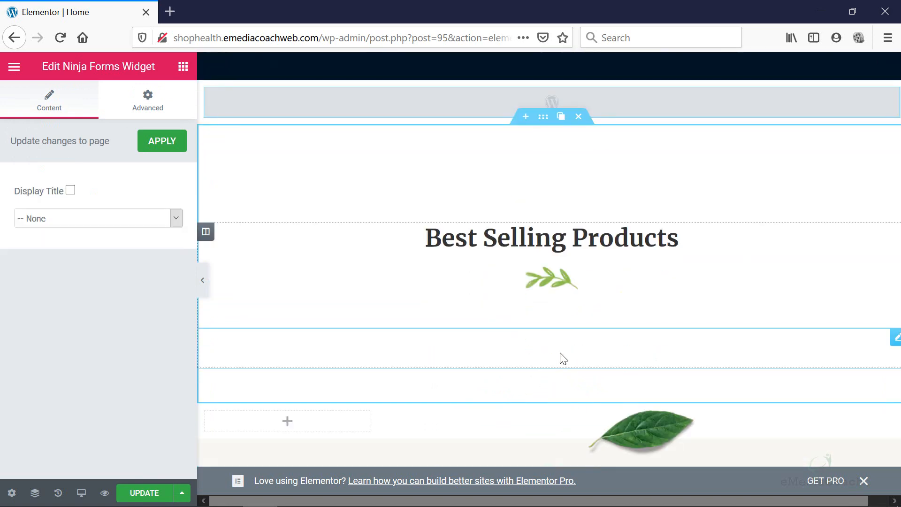
pyautogui.scroll(3, 563, 358)
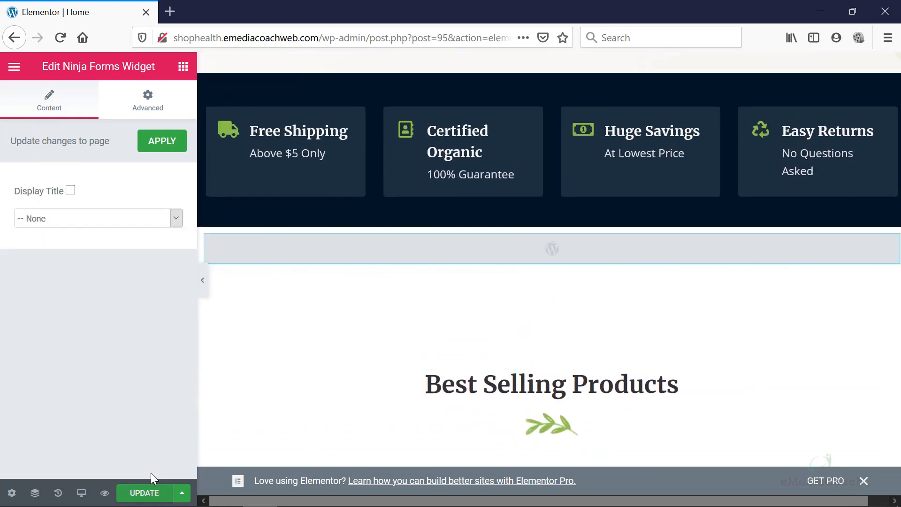
pyautogui.moveTo(501, 228)
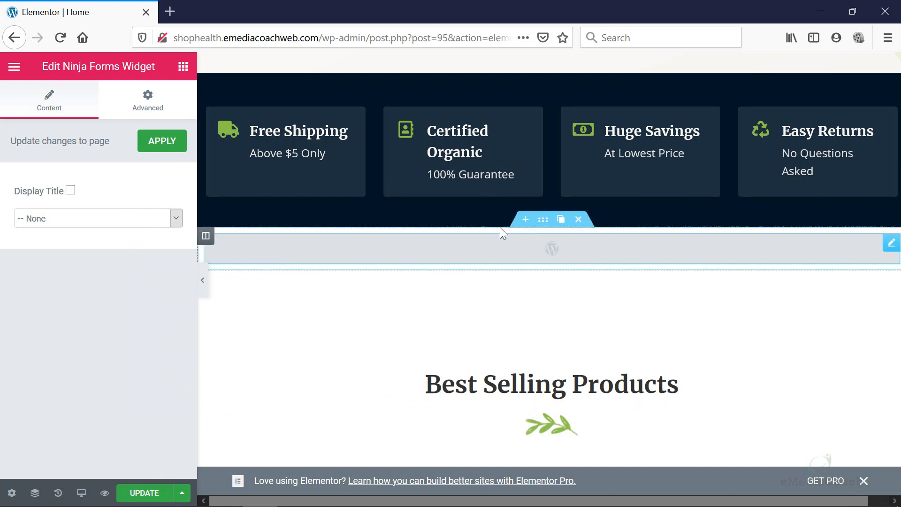
# Set the Ninja Forms widget to the Contact Me form and apply it.
pyautogui.click(543, 219)
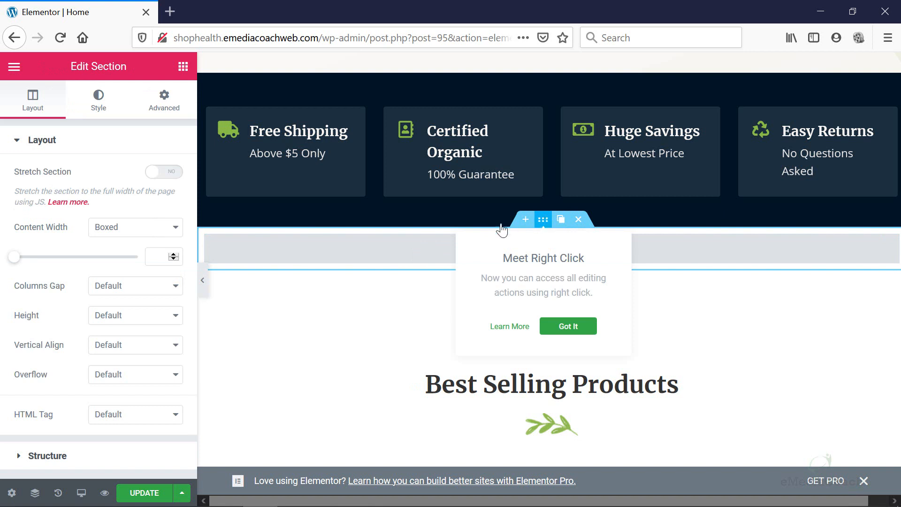
pyautogui.click(405, 246)
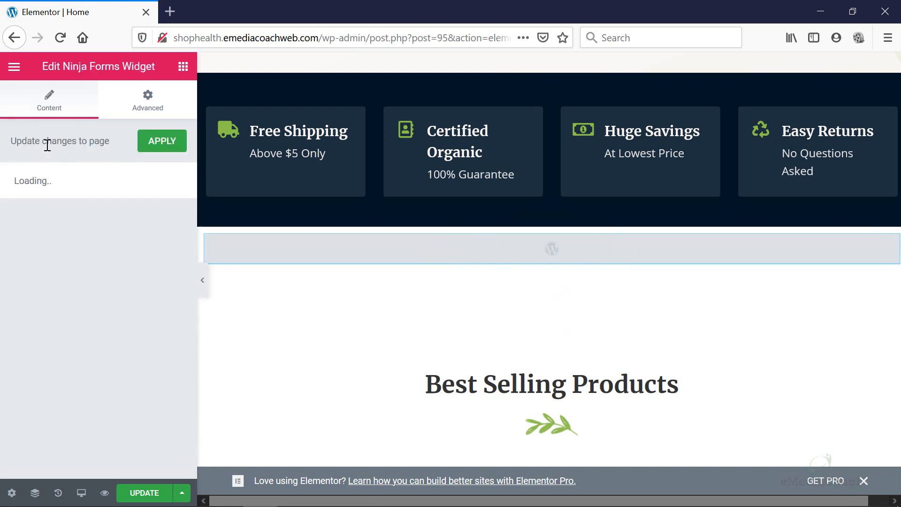
pyautogui.click(132, 217)
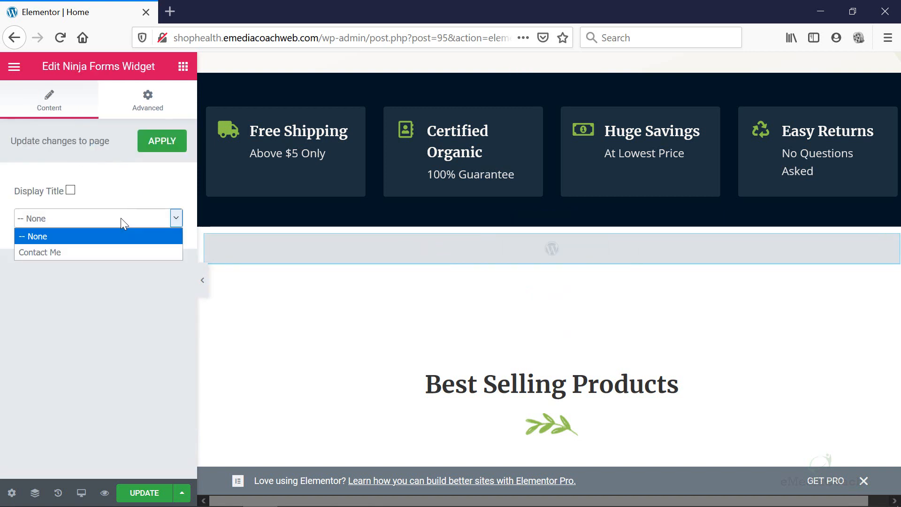
pyautogui.click(90, 250)
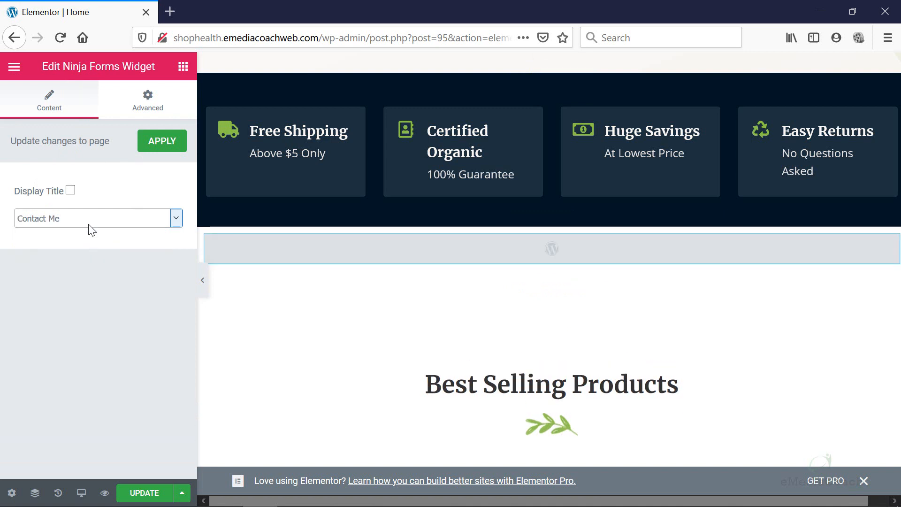
pyautogui.click(167, 148)
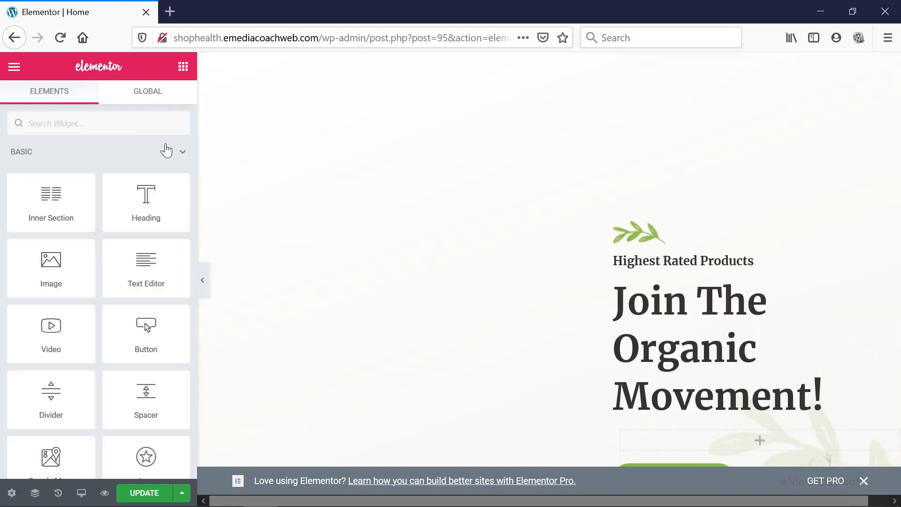
# Save the page with UPDATE and select the site address in the URL bar.
pyautogui.scroll(-10, 303, 177)
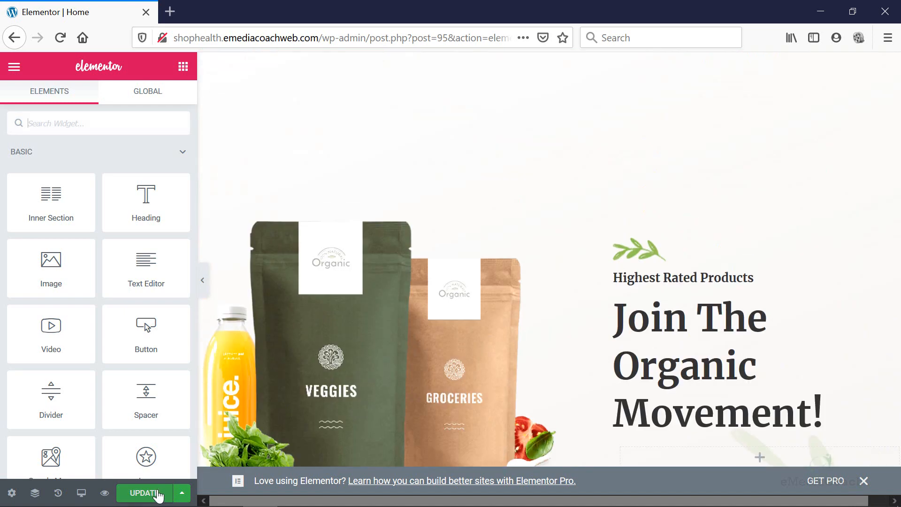
pyautogui.click(157, 491)
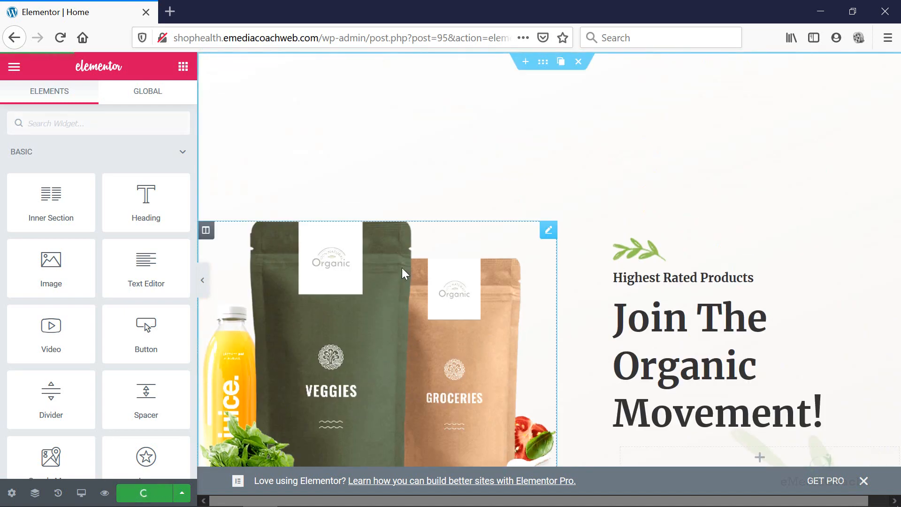
pyautogui.scroll(-10, 555, 254)
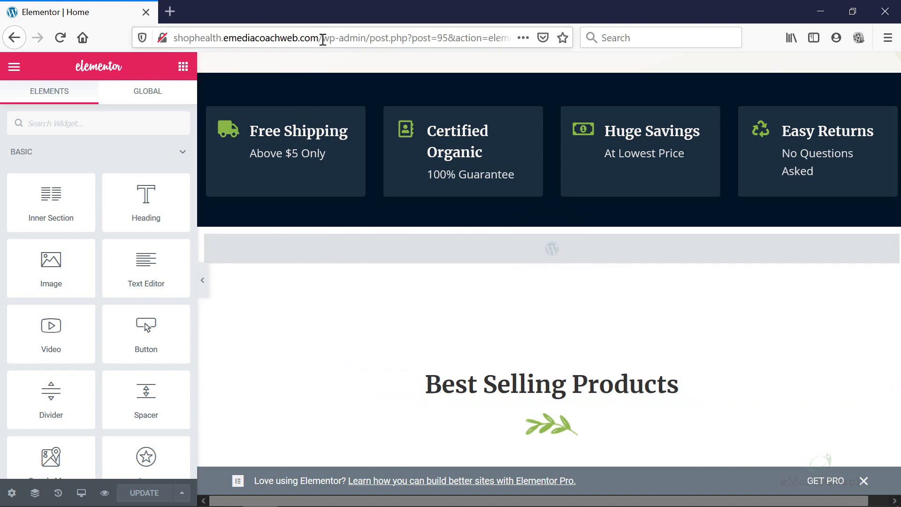
pyautogui.moveTo(323, 39); pyautogui.dragTo(133, 36)
pyautogui.hotkey('ctrl', 'c')
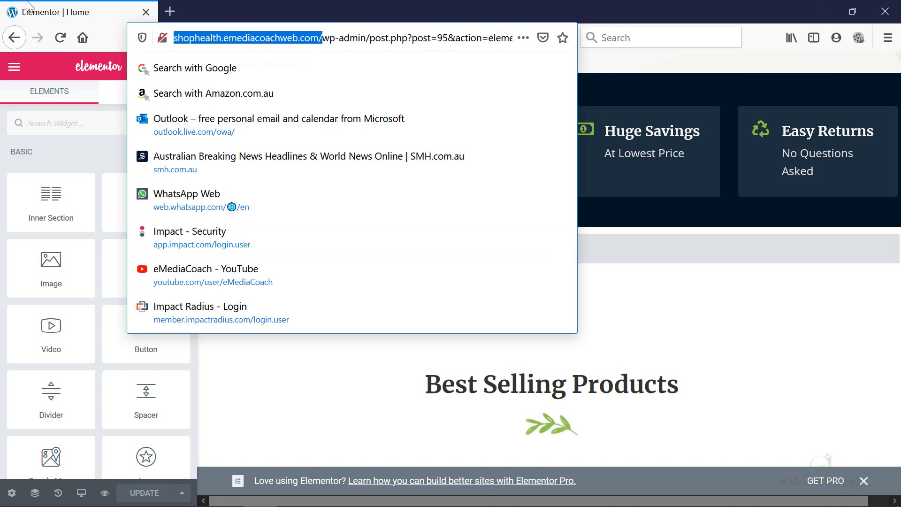
# Copy the site address and load it in a new private window.
pyautogui.press('alt')
pyautogui.click(13, 6)
pyautogui.click(22, 55)
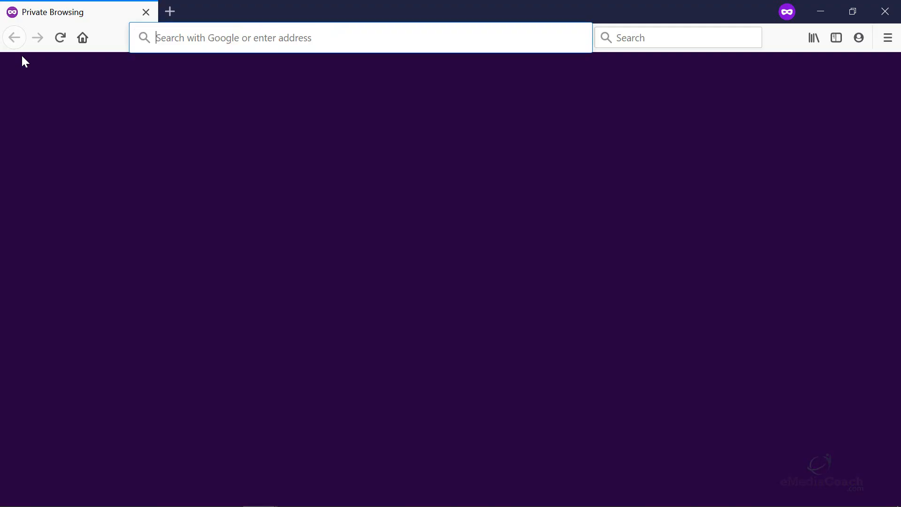
pyautogui.hotkey('ctrl', 'v')
pyautogui.press('Return')
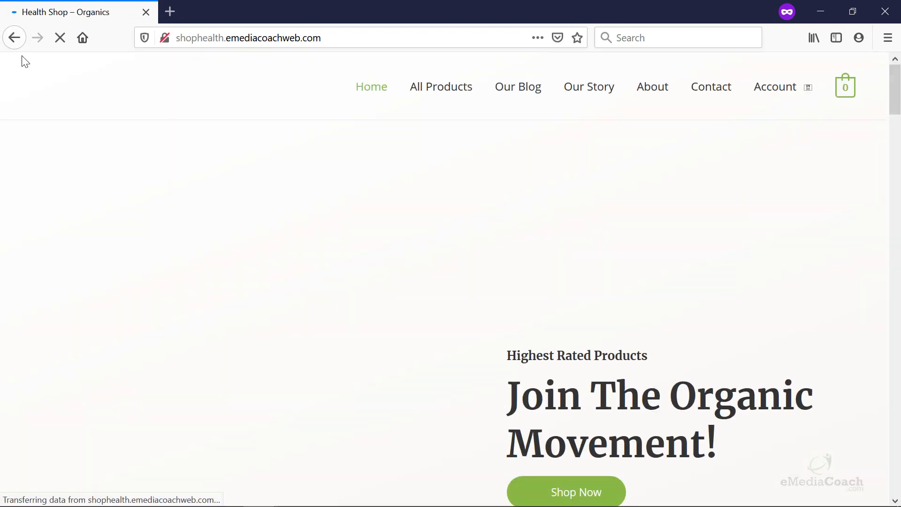
# Scroll the live home page to check the Contact Me form, then minimize the window.
pyautogui.scroll(-10, 207, 181)
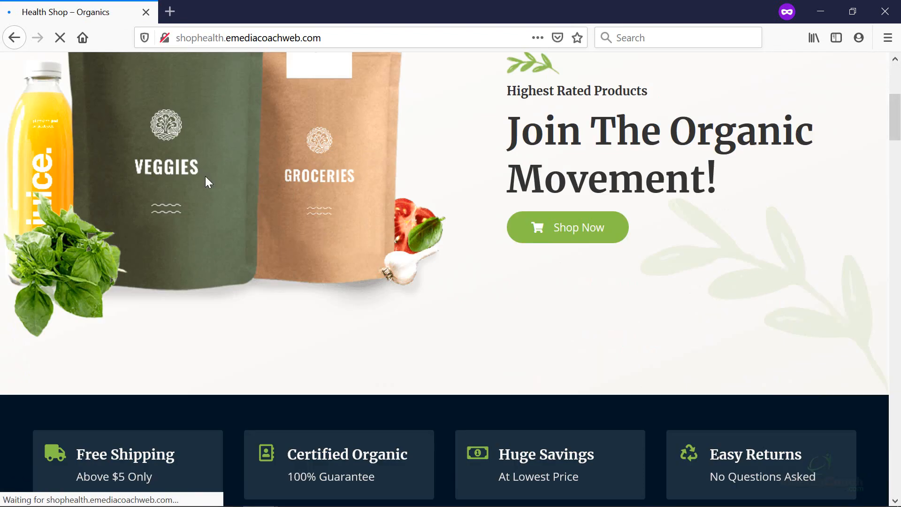
pyautogui.scroll(-3, 231, 181)
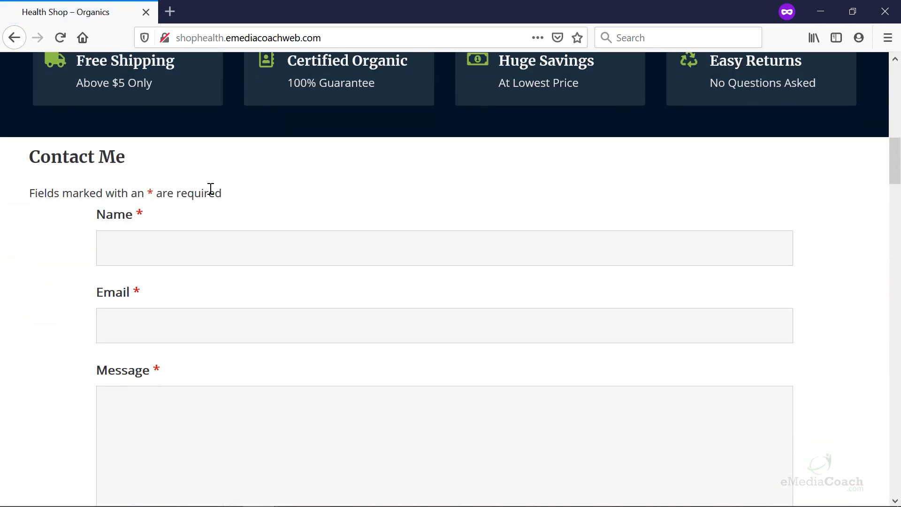
pyautogui.scroll(-2, 202, 190)
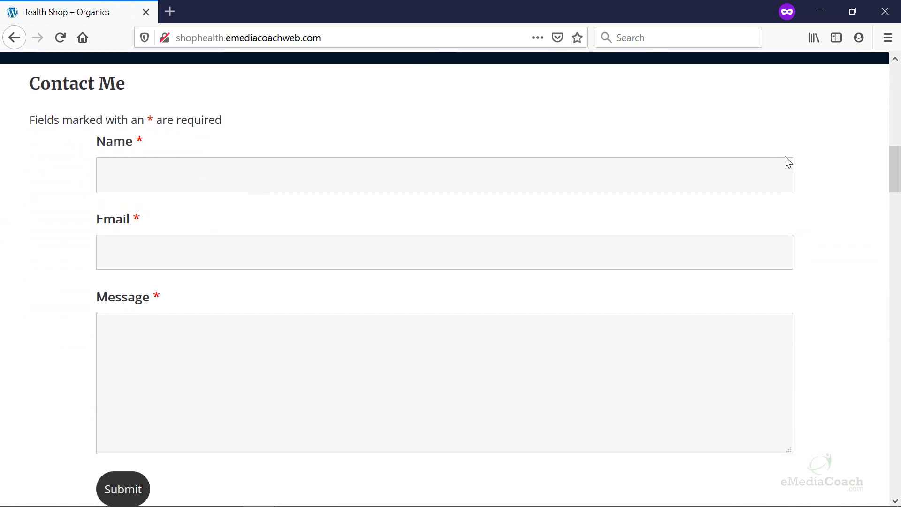
pyautogui.scroll(-4, 185, 384)
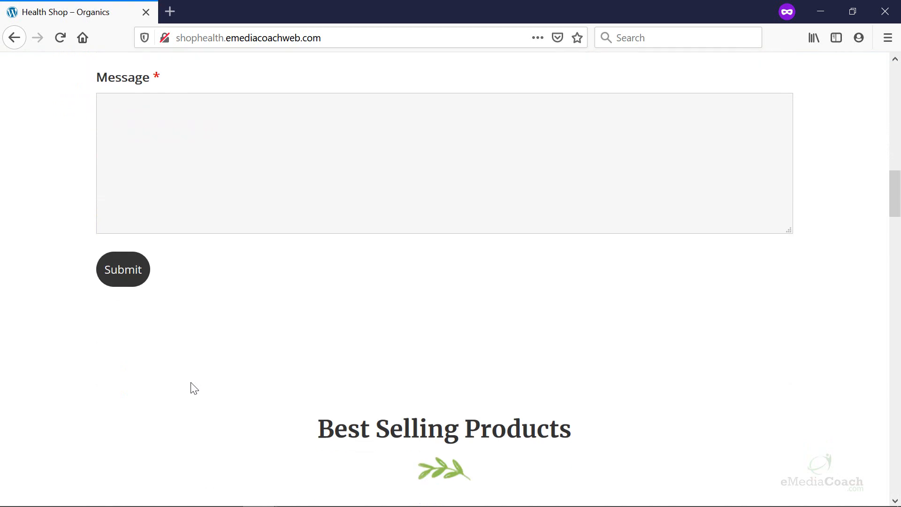
pyautogui.scroll(4, 193, 386)
pyautogui.scroll(3, 193, 381)
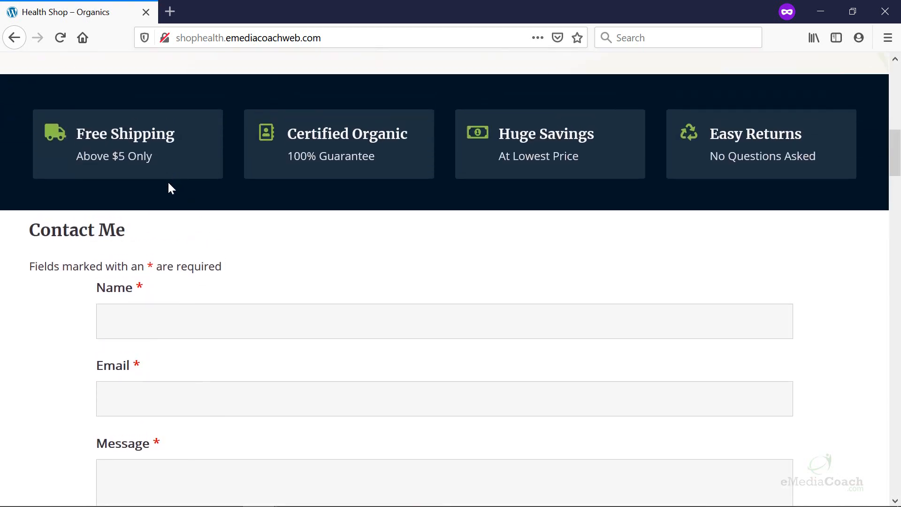
pyautogui.scroll(-3, 221, 183)
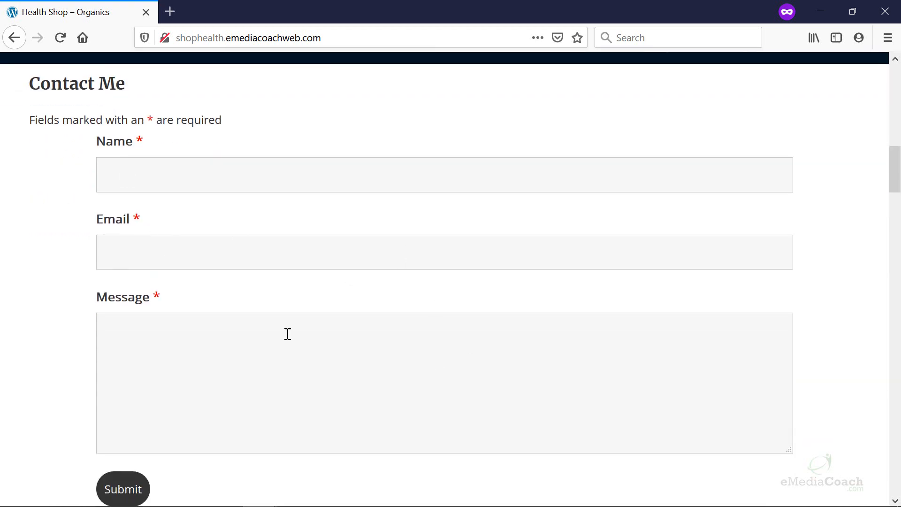
pyautogui.scroll(-3, 274, 316)
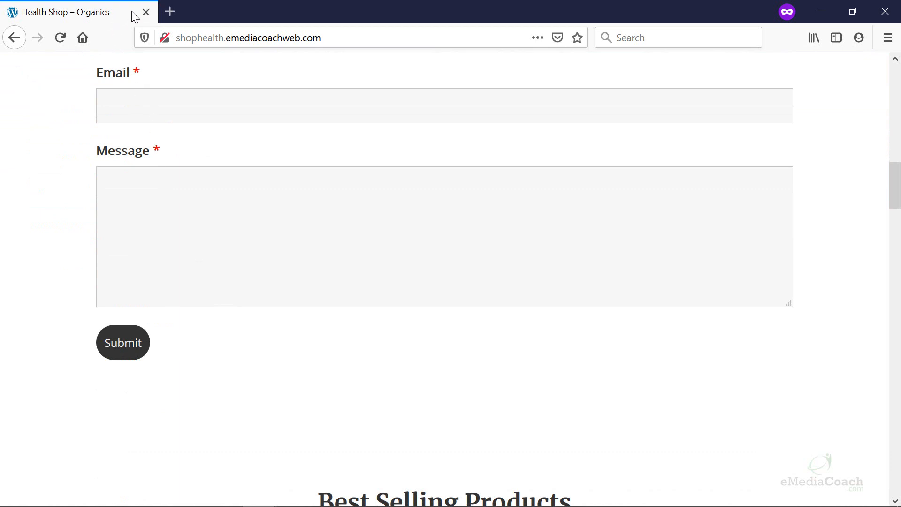
pyautogui.click(829, 10)
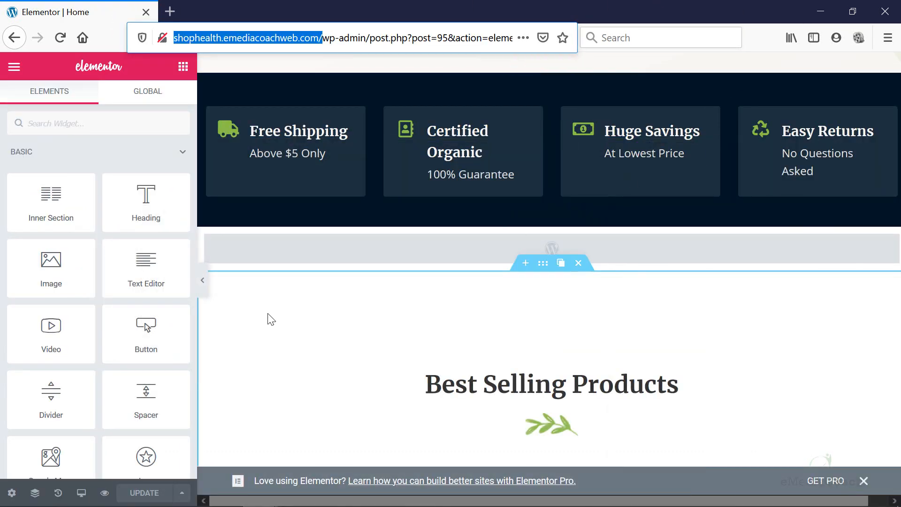
# Delete the grey shortcode section above Best Selling Products.
pyautogui.moveTo(534, 237)
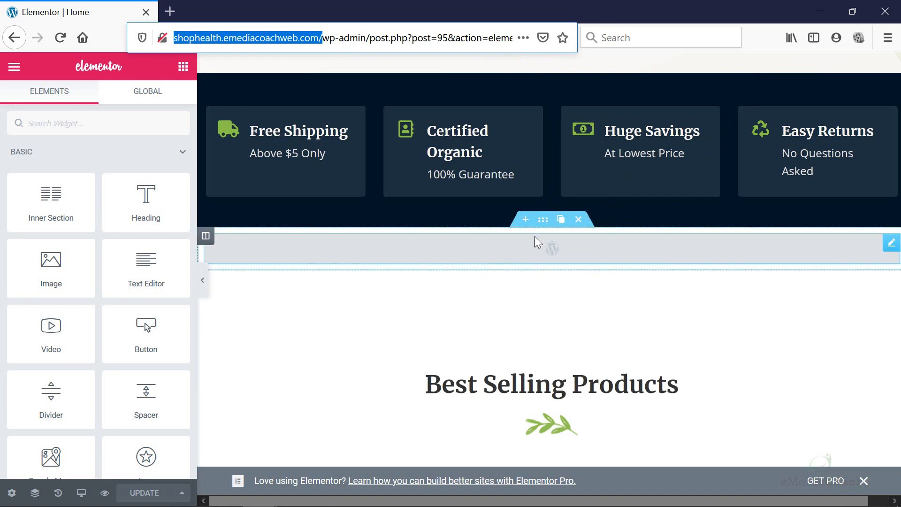
pyautogui.click(577, 220)
pyautogui.scroll(-5, 538, 339)
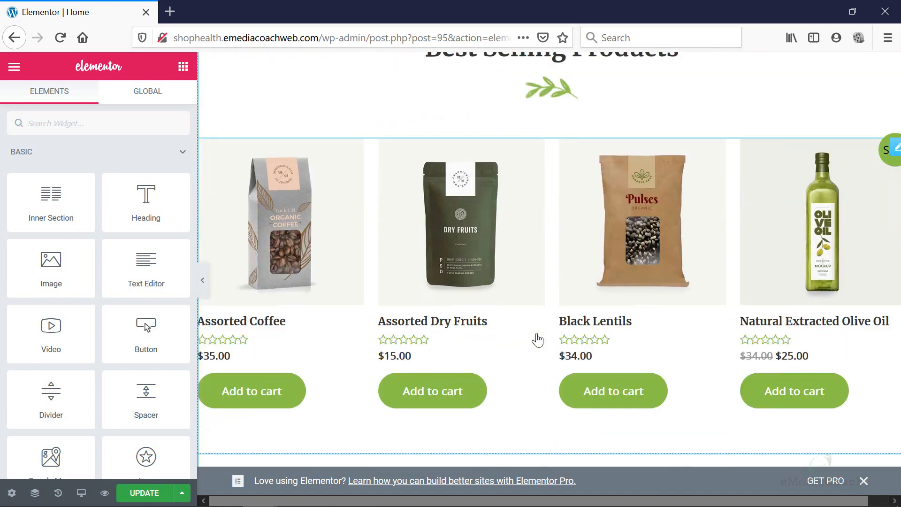
pyautogui.scroll(-12, 537, 340)
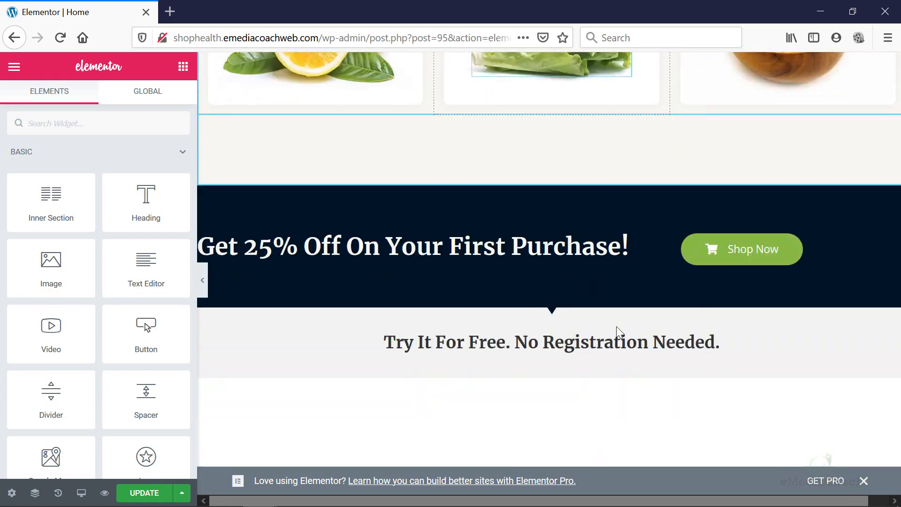
pyautogui.scroll(-15, 616, 325)
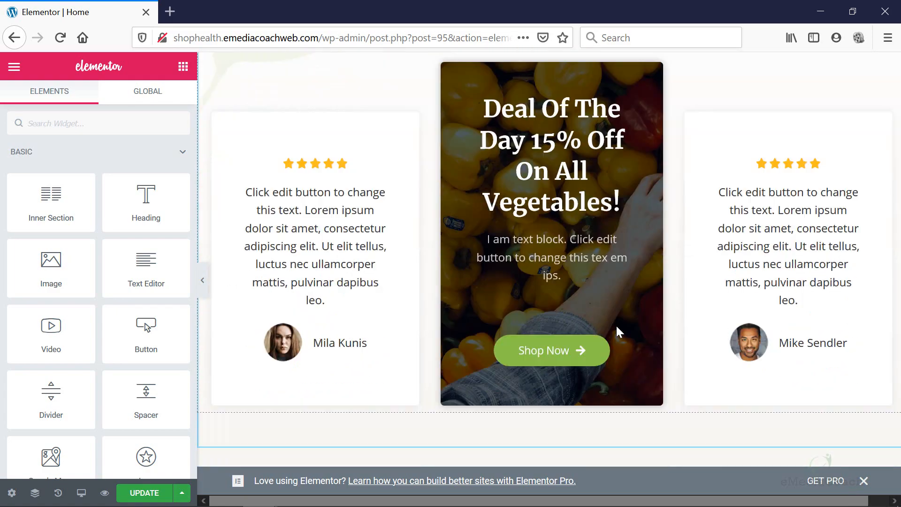
# Scroll to the empty drop area at the bottom and open the template library.
pyautogui.scroll(-8, 616, 324)
pyautogui.scroll(15, 617, 326)
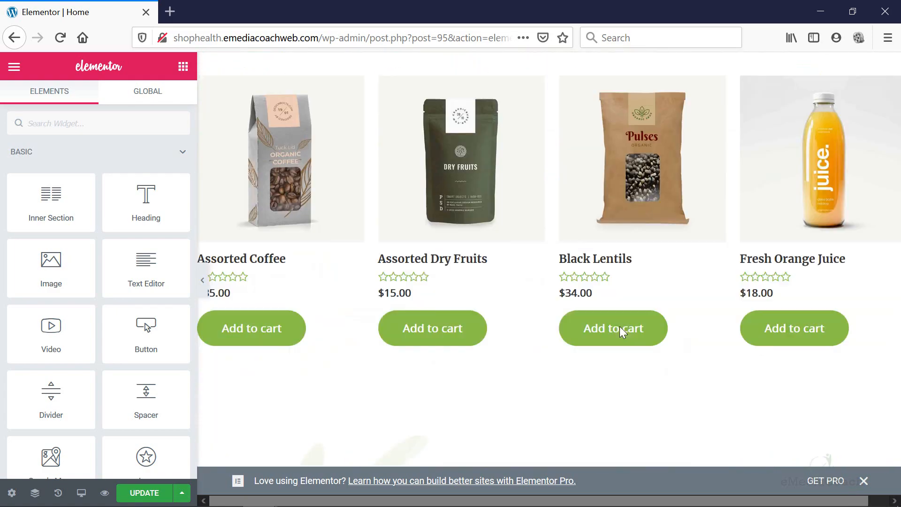
pyautogui.scroll(8, 618, 326)
pyautogui.scroll(-10, 615, 327)
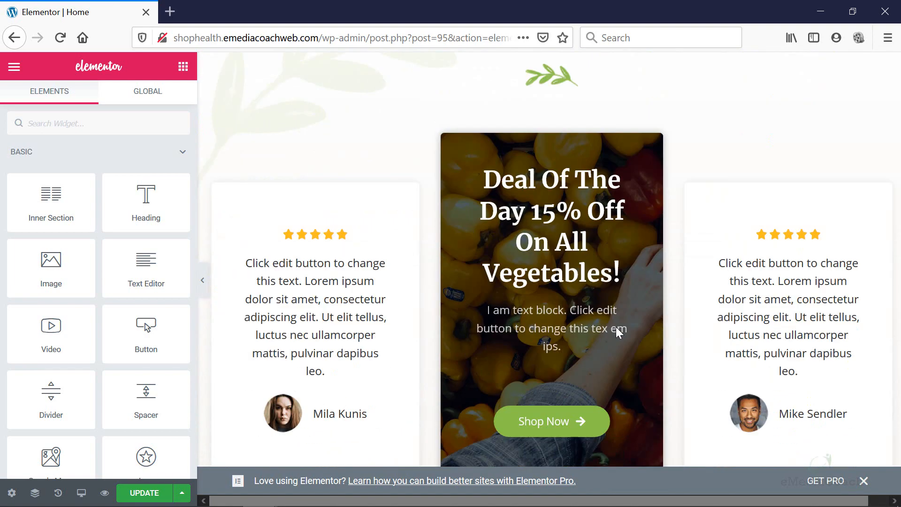
pyautogui.scroll(-8, 615, 327)
pyautogui.click(588, 281)
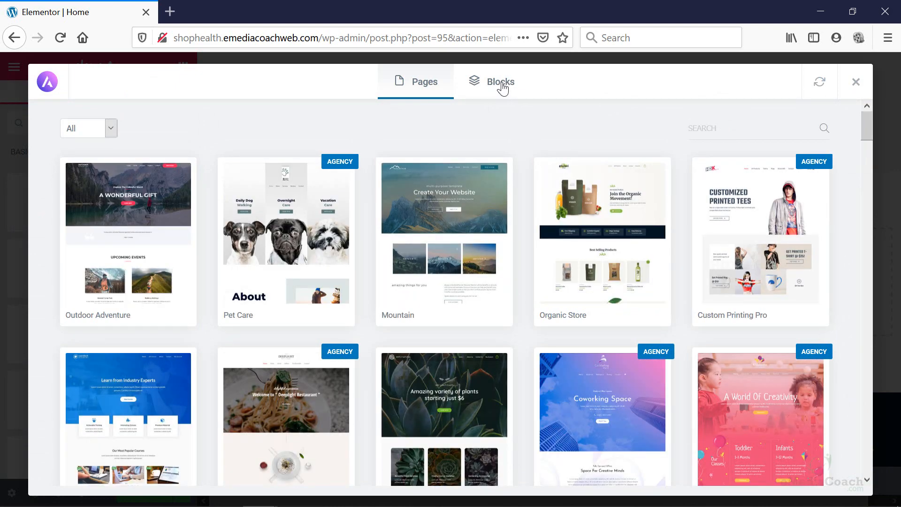
# Search the block templates for 'contact'.
pyautogui.click(502, 85)
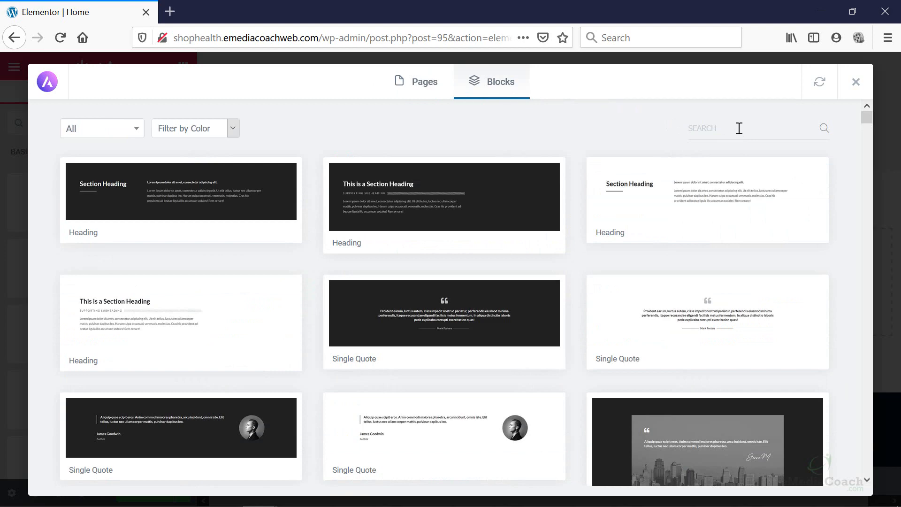
pyautogui.click(738, 127)
pyautogui.write('form')
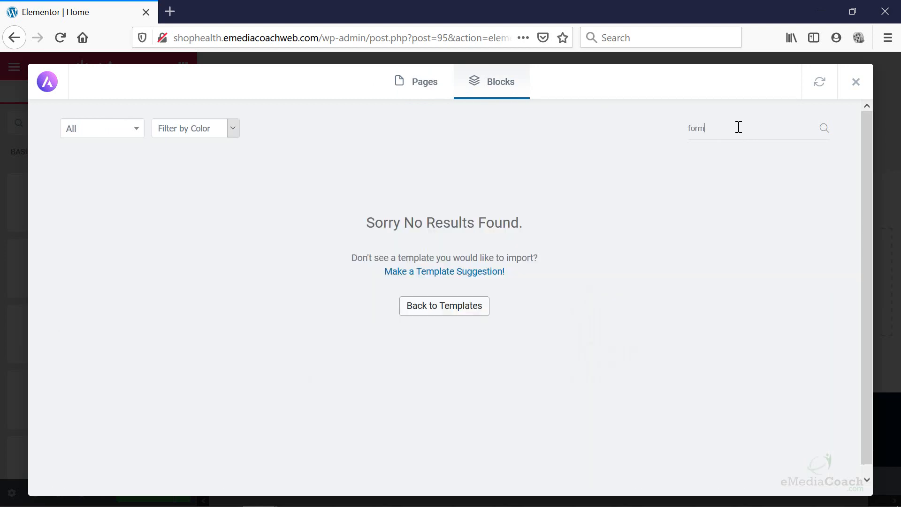
pyautogui.moveTo(724, 122); pyautogui.dragTo(667, 119)
pyautogui.write('contact')
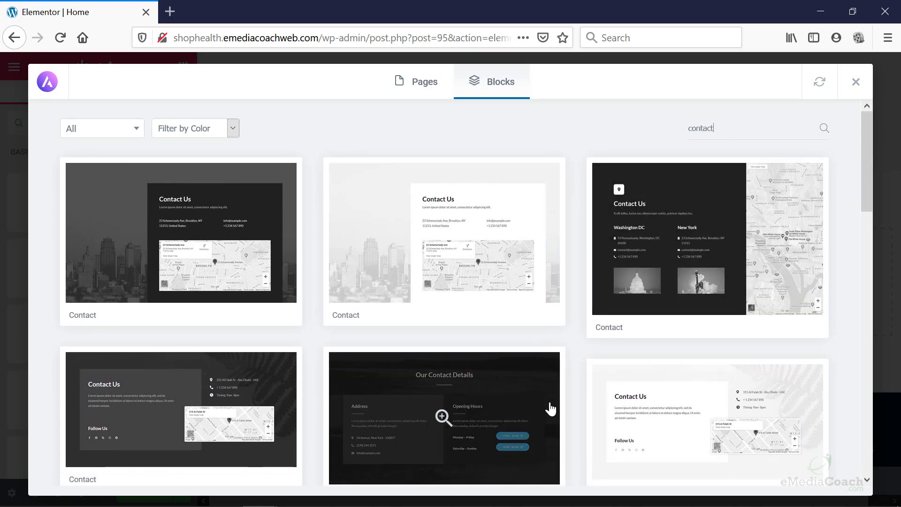
# Preview a Contact block with address, hours and map, and import it.
pyautogui.click(720, 409)
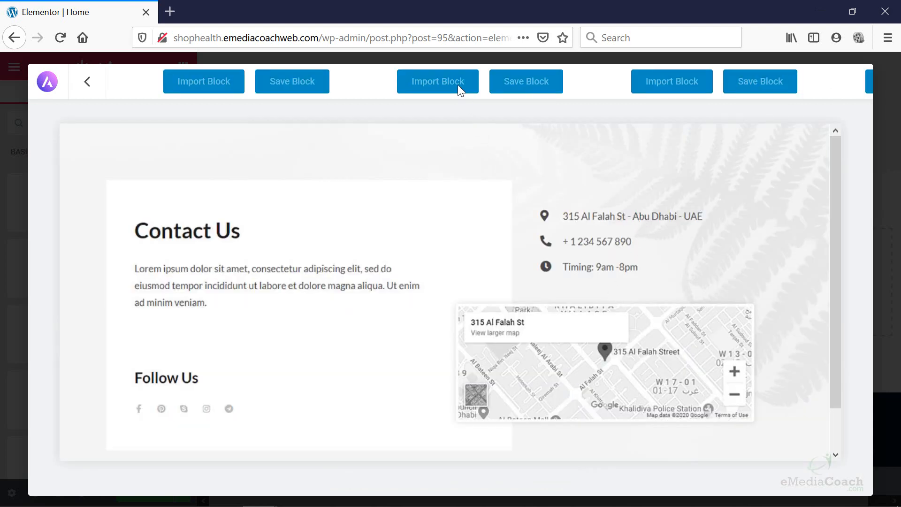
pyautogui.scroll(-1, 480, 211)
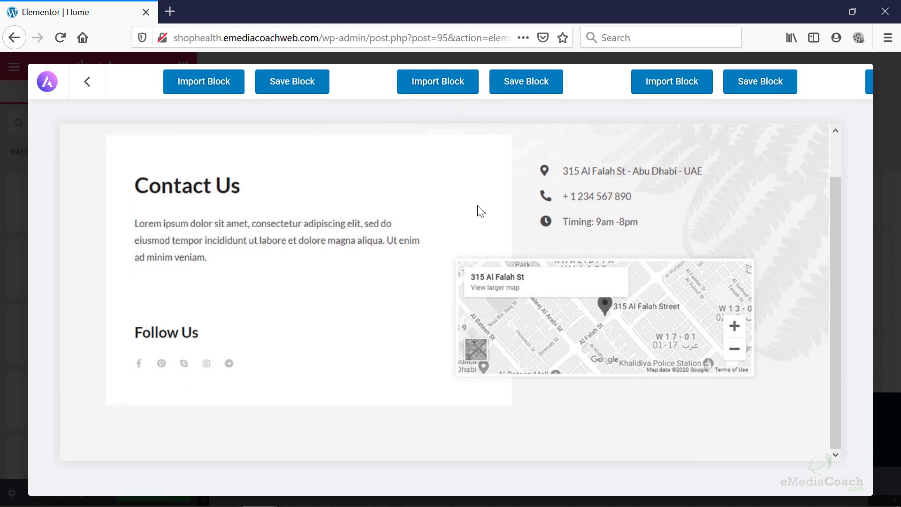
pyautogui.scroll(1, 480, 211)
pyautogui.click(457, 90)
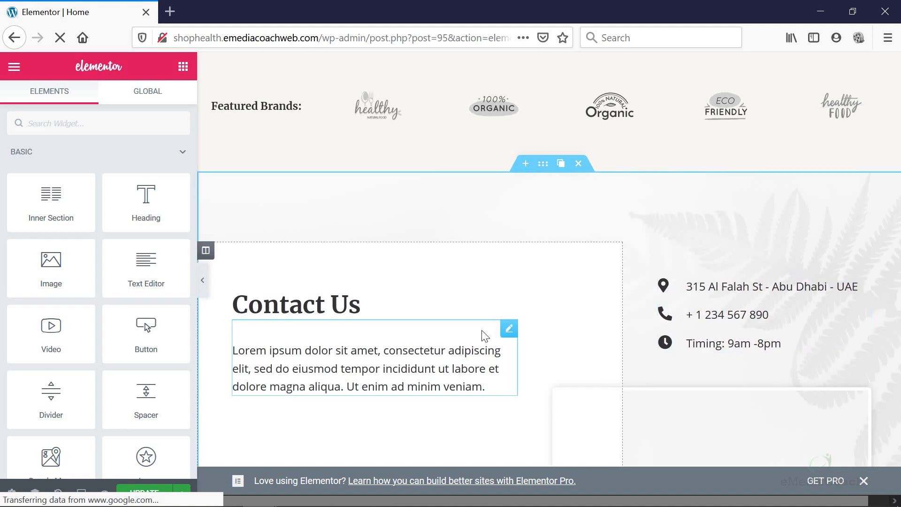
# Search widgets for 'nin' and drop the Ninja Forms Widget under the Contact Us heading.
pyautogui.scroll(-3, 482, 333)
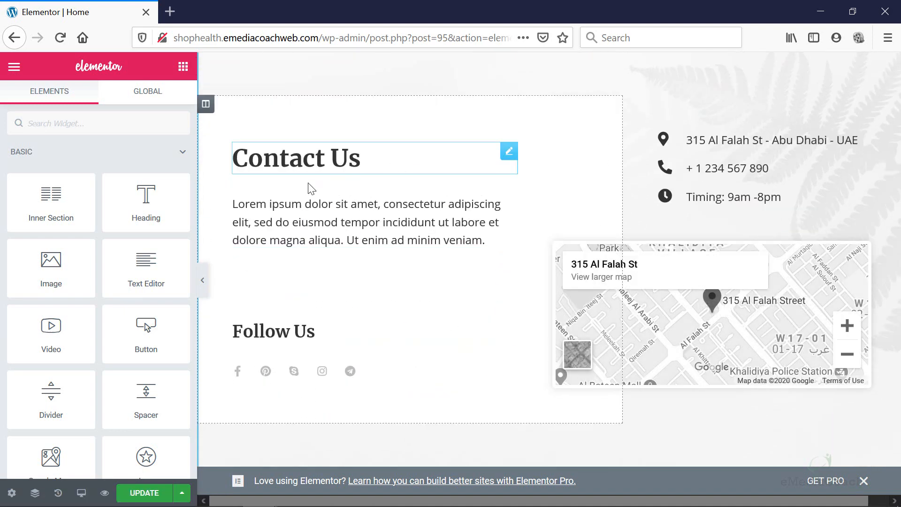
pyautogui.click(94, 117)
pyautogui.write('ninja')
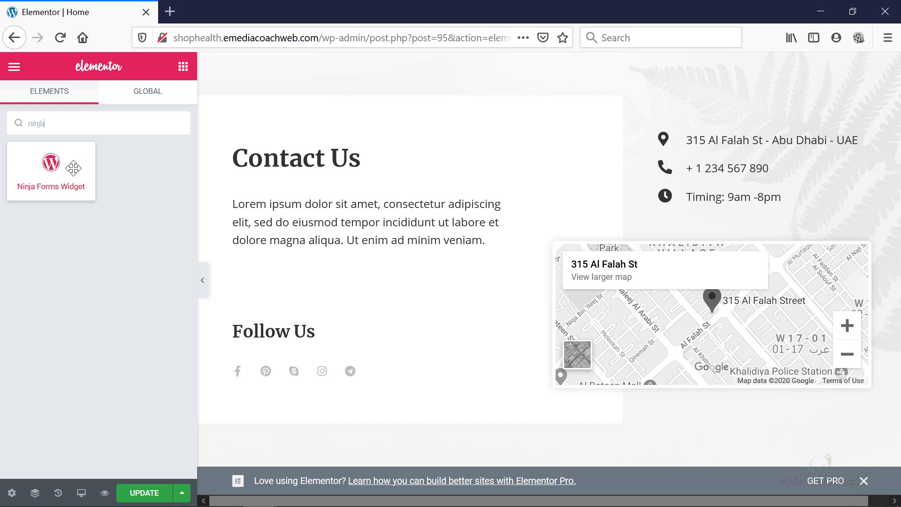
pyautogui.moveTo(72, 167); pyautogui.dragTo(325, 181)
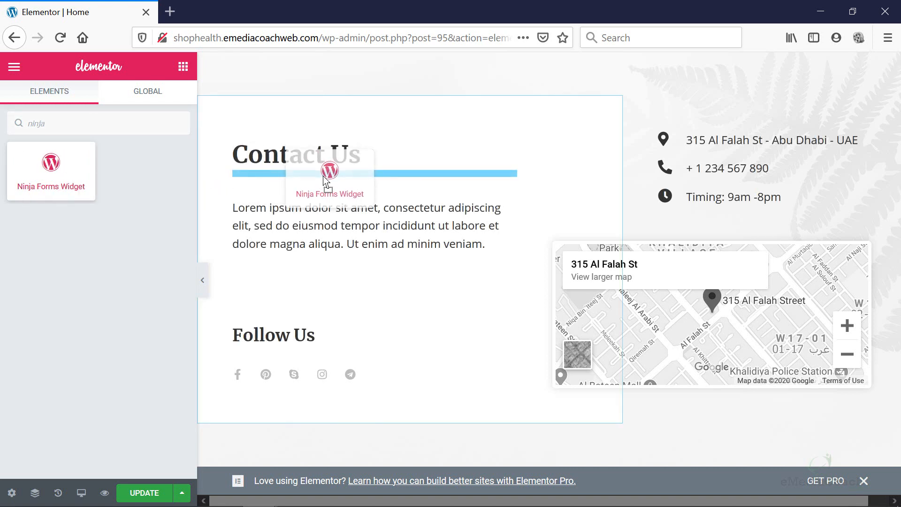
pyautogui.moveTo(326, 180); pyautogui.dragTo(325, 181)
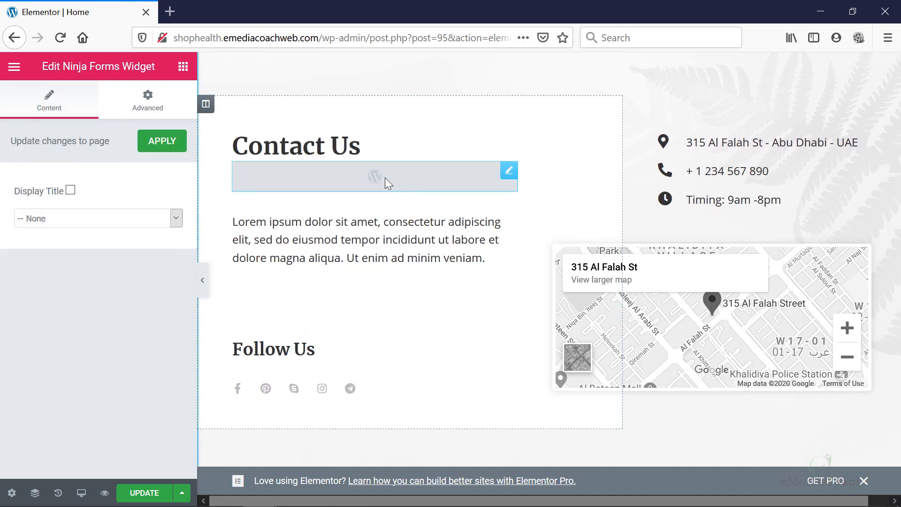
# Set the Ninja Forms widget to the Contact Me form and apply it.
pyautogui.click(123, 213)
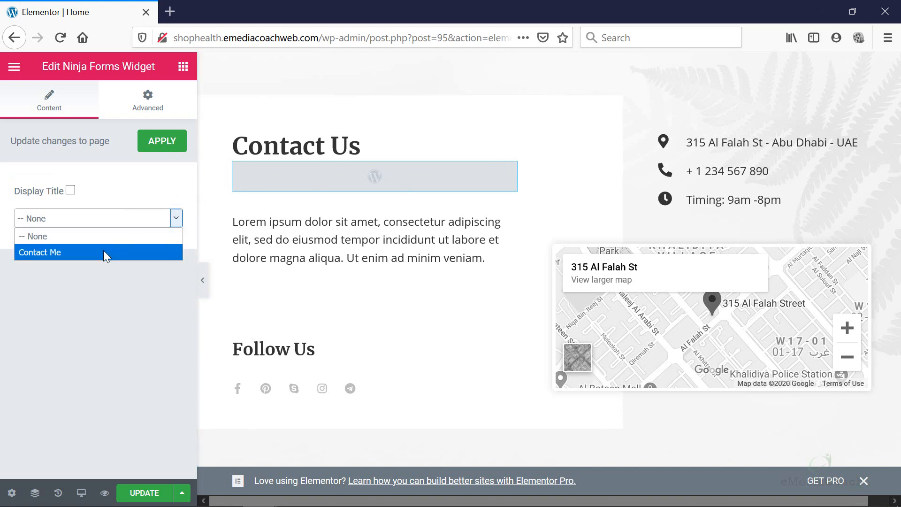
pyautogui.click(104, 252)
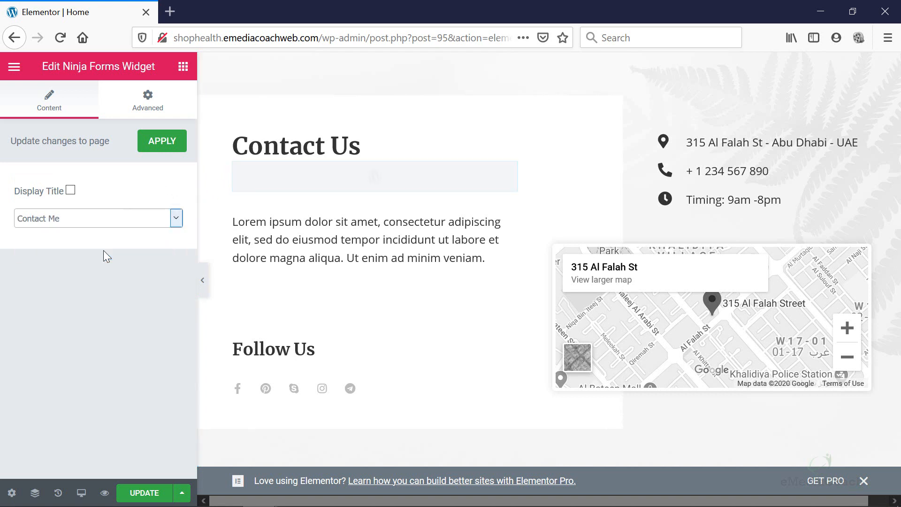
pyautogui.click(162, 143)
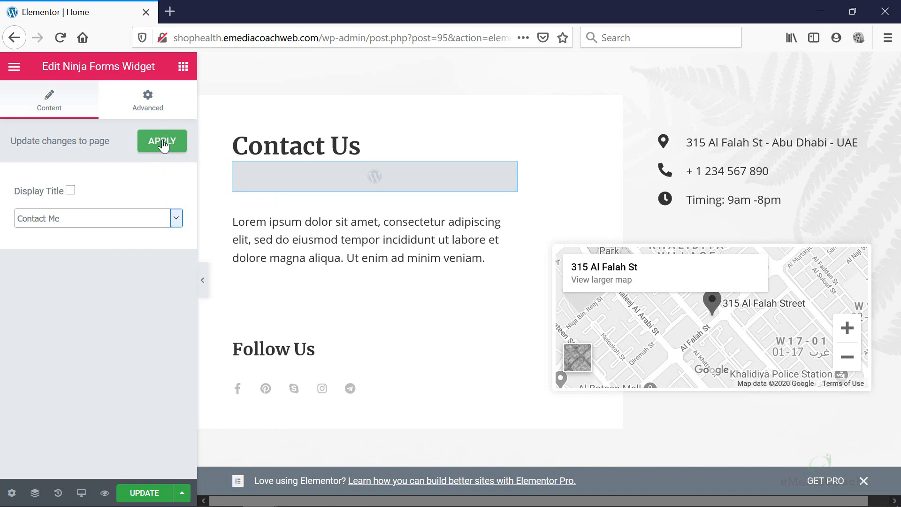
pyautogui.click(162, 143)
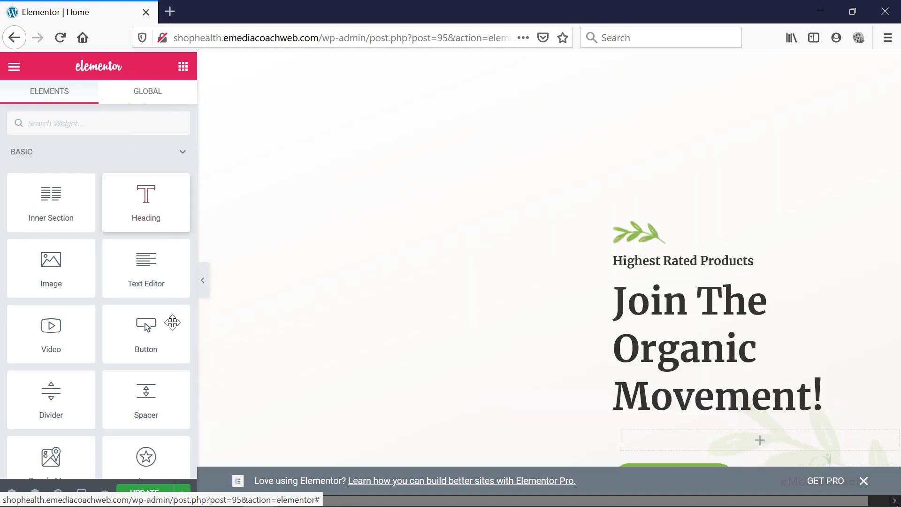
# Update the Home page and reload the live site in the private Firefox window.
pyautogui.click(155, 493)
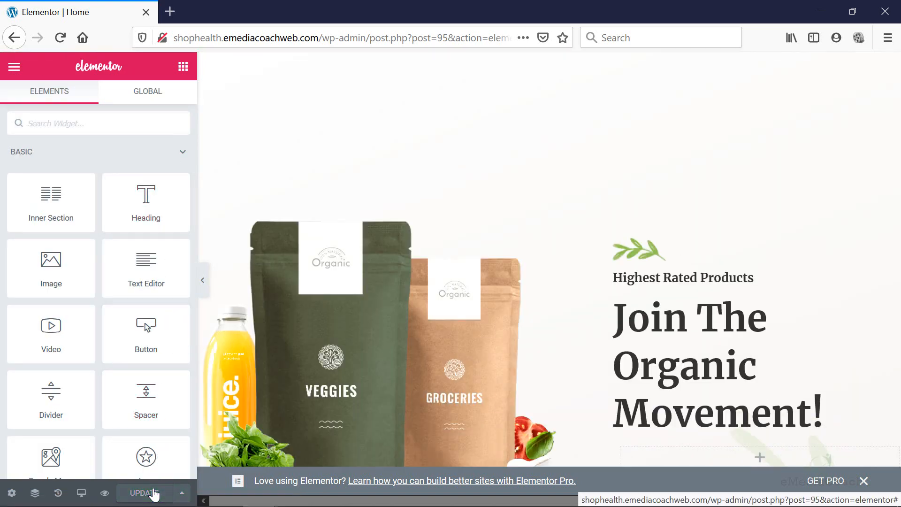
pyautogui.hotkey('alt', 'Tab')
pyautogui.press('F5')
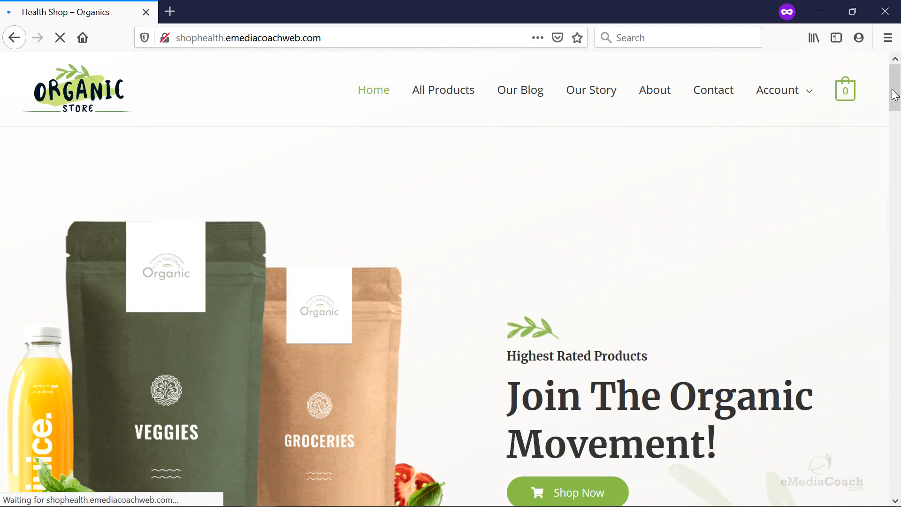
# Scroll the live home page to the Contact Me form, then bring back the Notepad checklist.
pyautogui.scroll(-1, 893, 96)
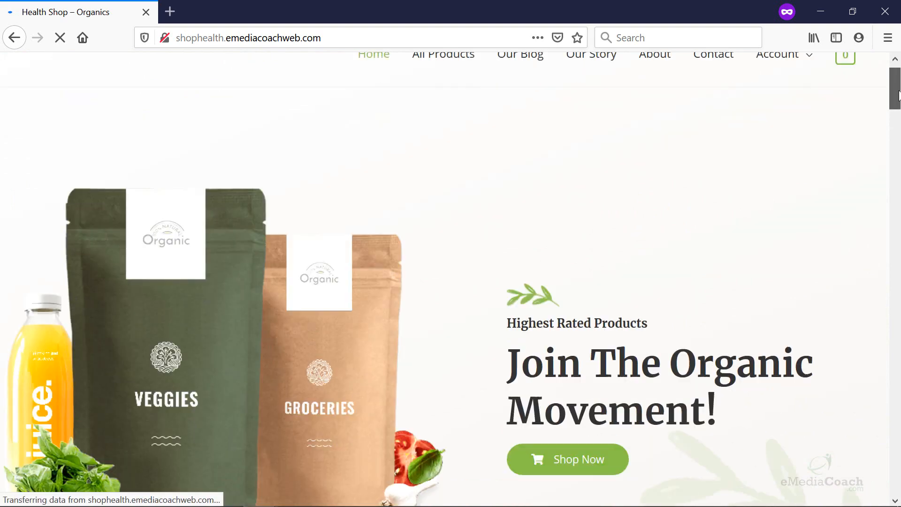
pyautogui.moveTo(898, 93); pyautogui.dragTo(897, 327)
pyautogui.scroll(-8, 582, 234)
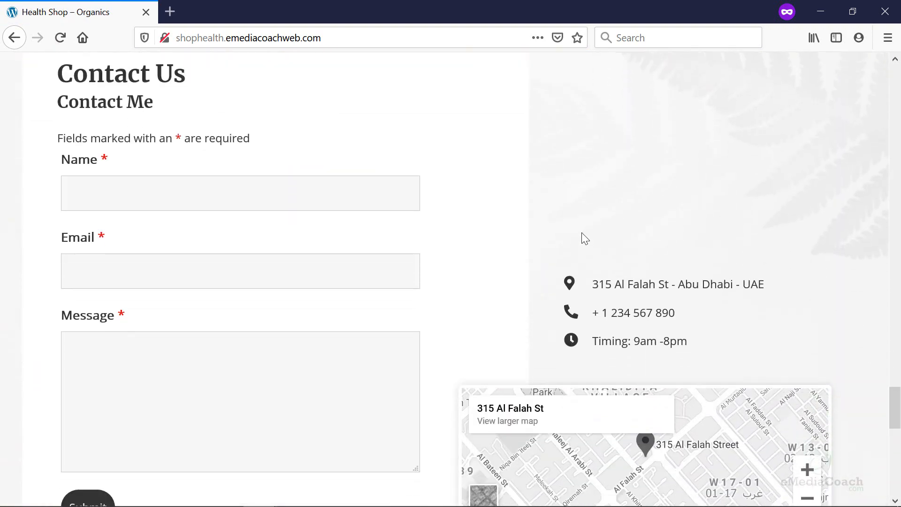
pyautogui.scroll(2, 565, 227)
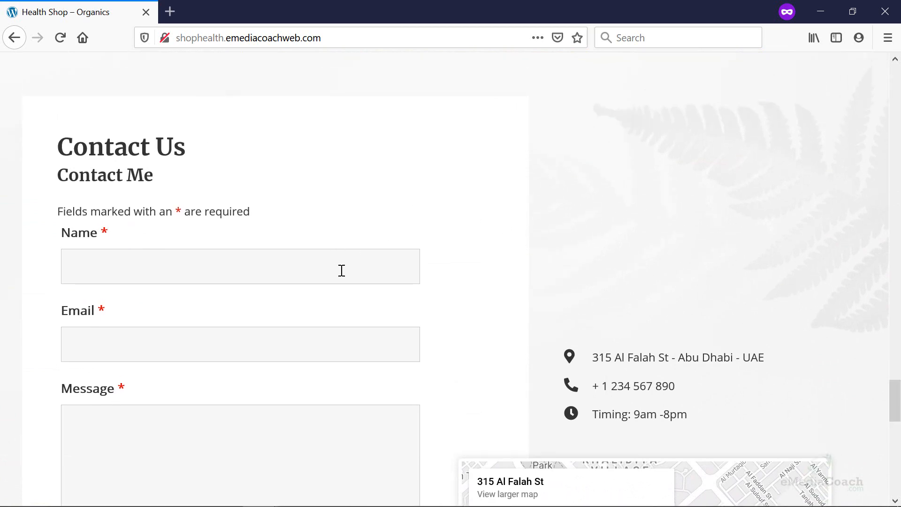
pyautogui.scroll(-8, 350, 274)
pyautogui.scroll(14, 361, 275)
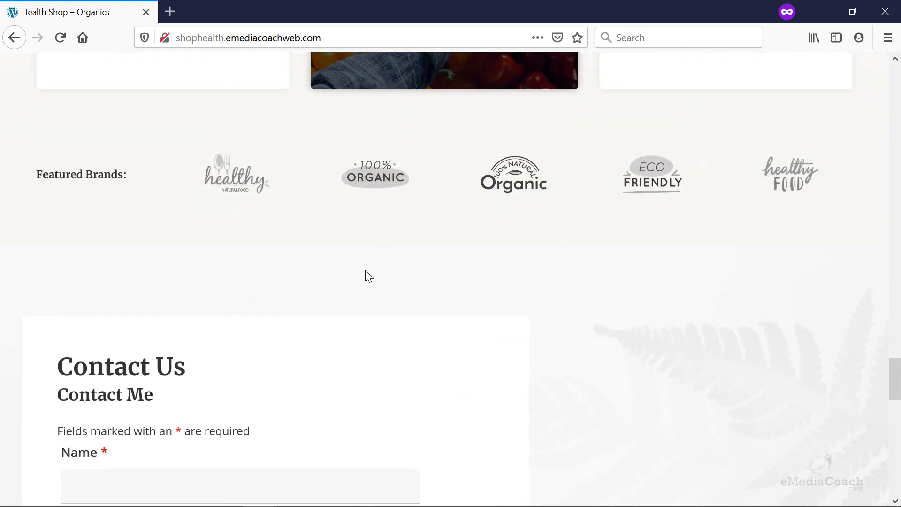
pyautogui.scroll(-8, 367, 272)
pyautogui.scroll(-5, 368, 271)
pyautogui.scroll(20, 375, 264)
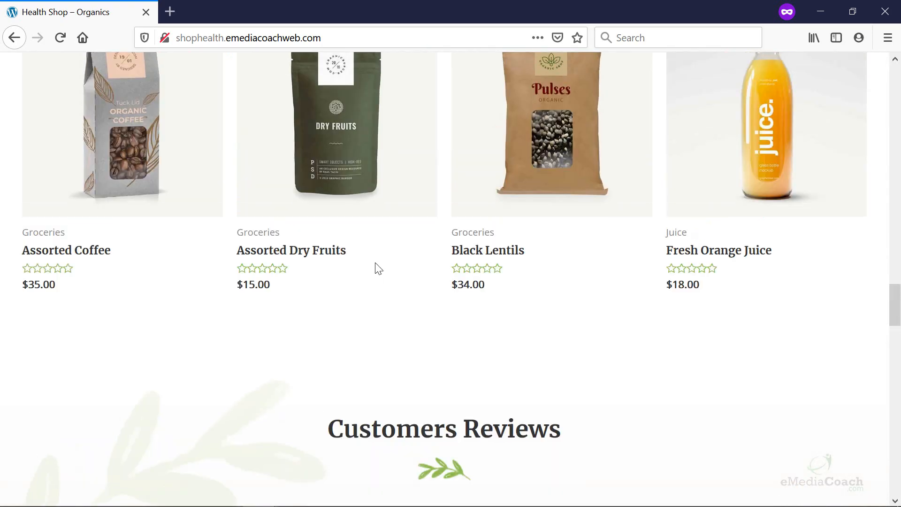
pyautogui.scroll(-5, 436, 271)
pyautogui.scroll(-4, 666, 181)
pyautogui.scroll(9, 677, 315)
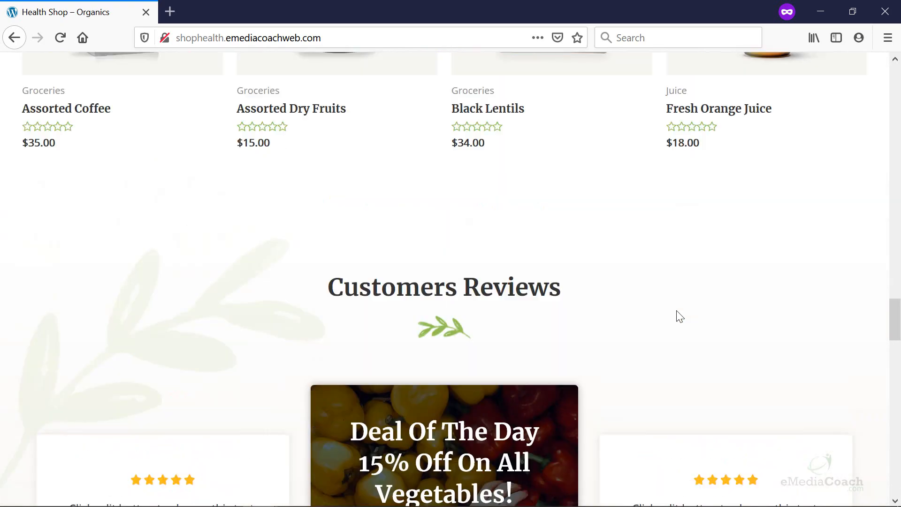
pyautogui.scroll(12, 680, 324)
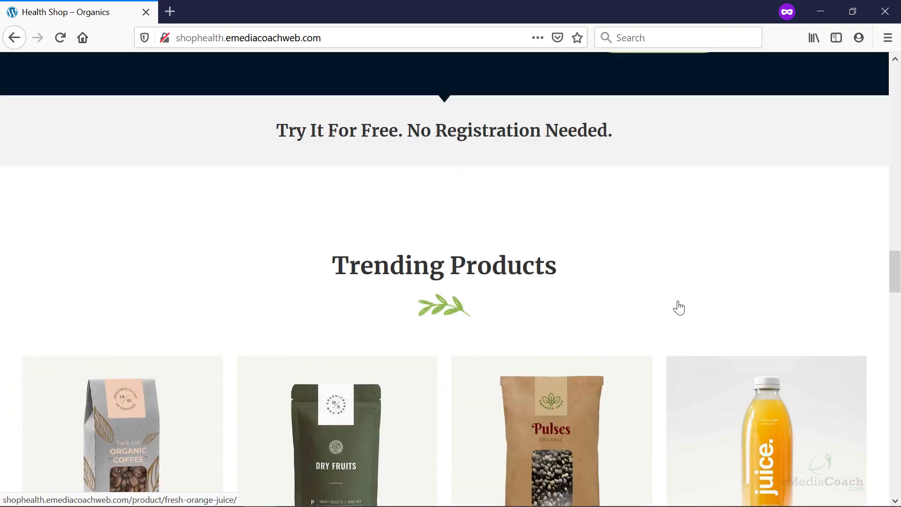
pyautogui.scroll(-6, 690, 310)
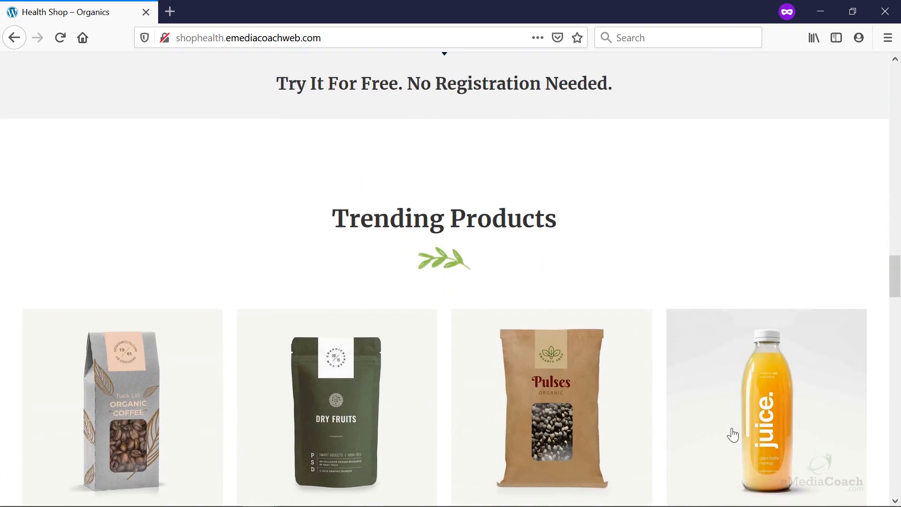
pyautogui.scroll(-5, 730, 431)
pyautogui.scroll(-10, 605, 317)
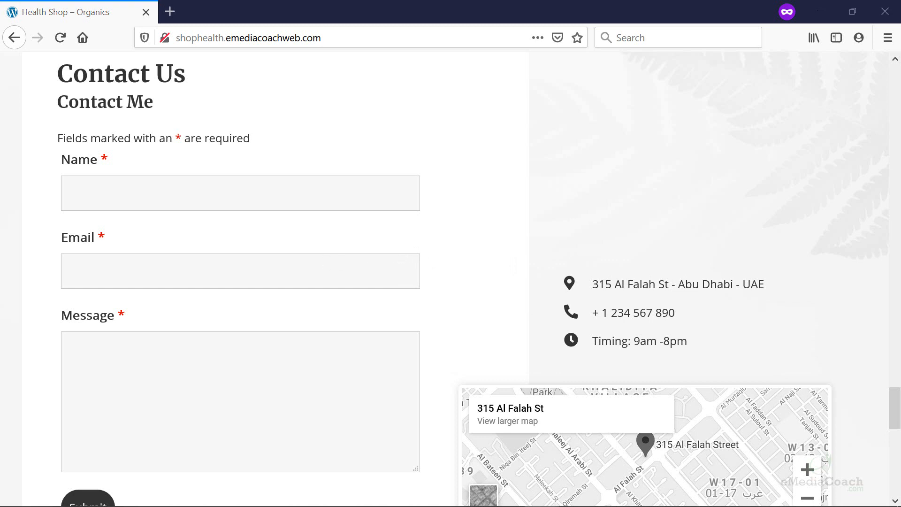
pyautogui.hotkey('alt', 'Tab')
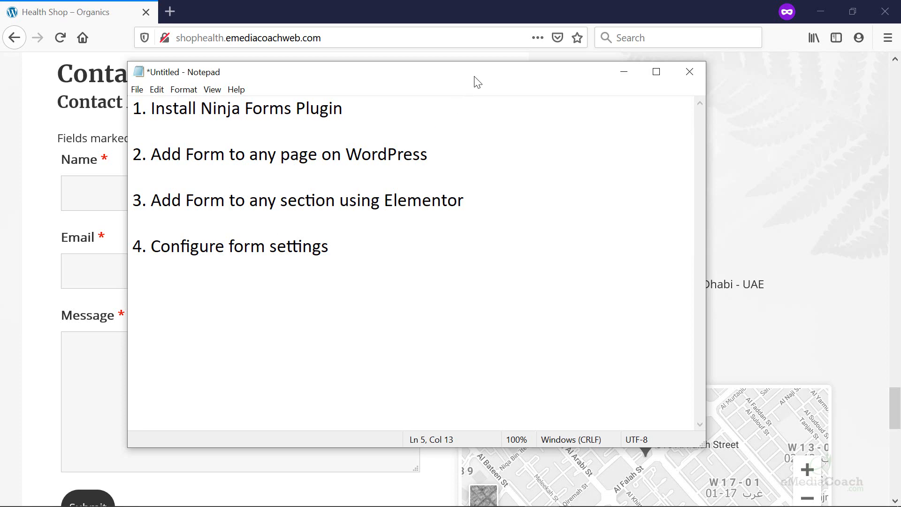
# Move Notepad aside, exit Elementor to the dashboard and go to Ninja Forms.
pyautogui.moveTo(475, 76); pyautogui.dragTo(0, 89)
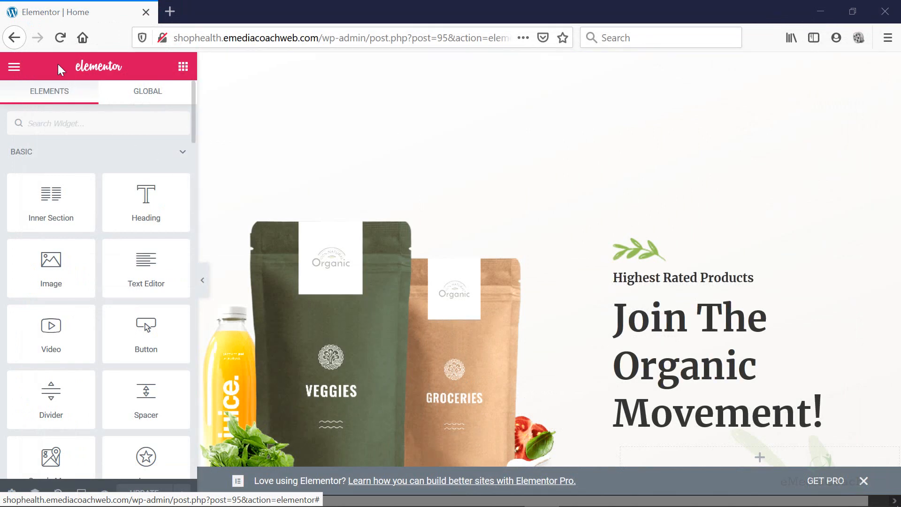
pyautogui.click(14, 66)
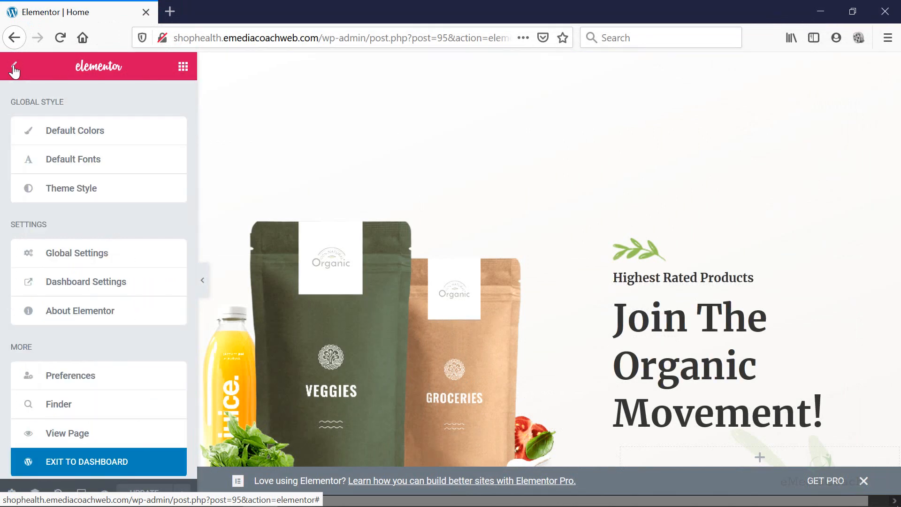
pyautogui.click(81, 460)
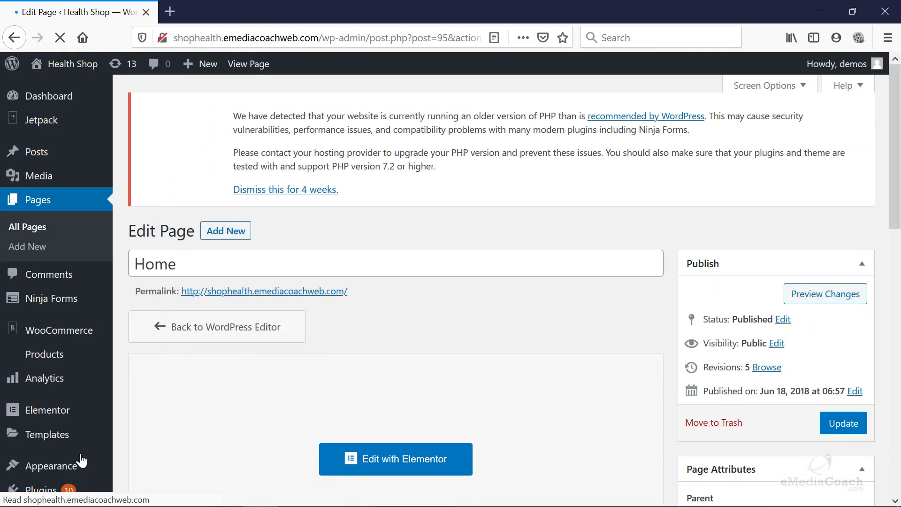
pyautogui.click(84, 300)
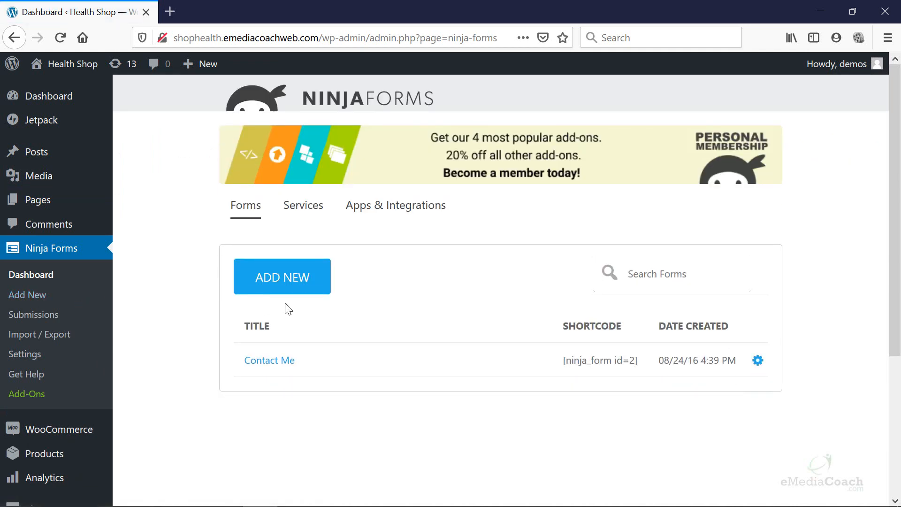
# Add a new Ninja Form starting from the Blank Form template.
pyautogui.click(301, 291)
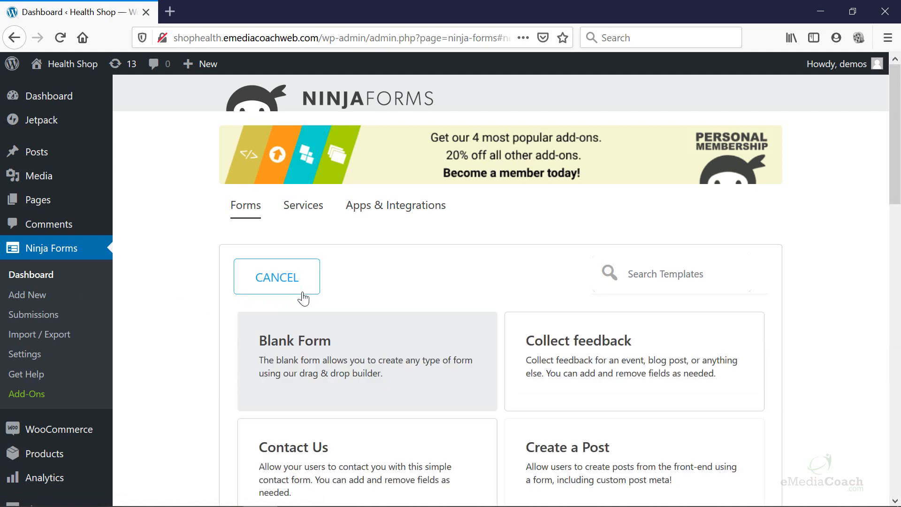
pyautogui.scroll(-2, 303, 296)
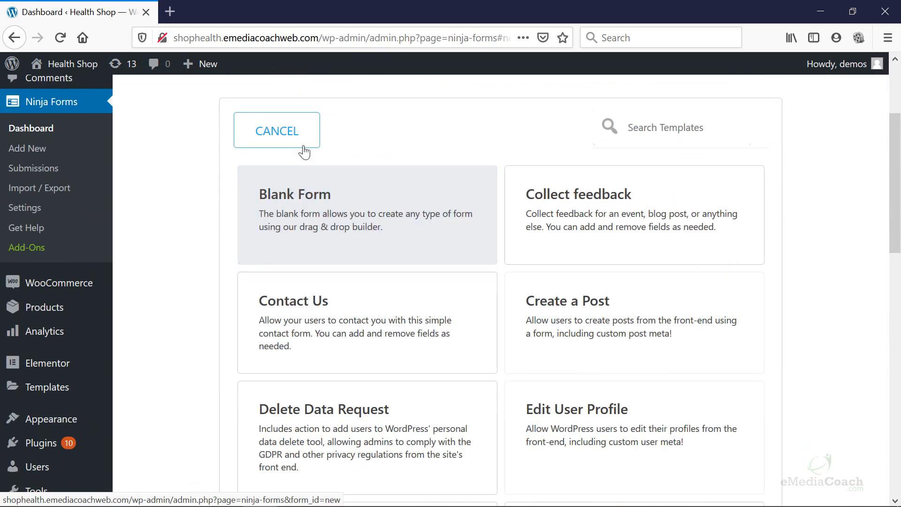
pyautogui.click(303, 143)
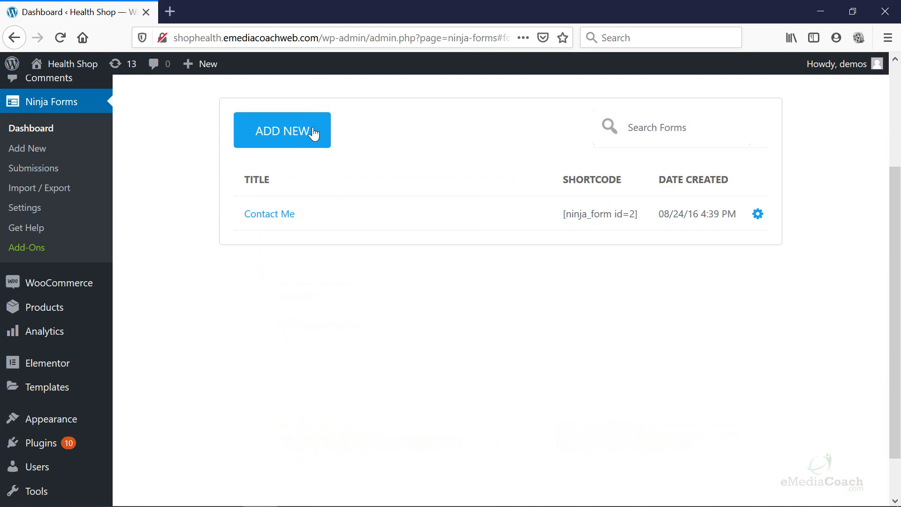
pyautogui.click(312, 133)
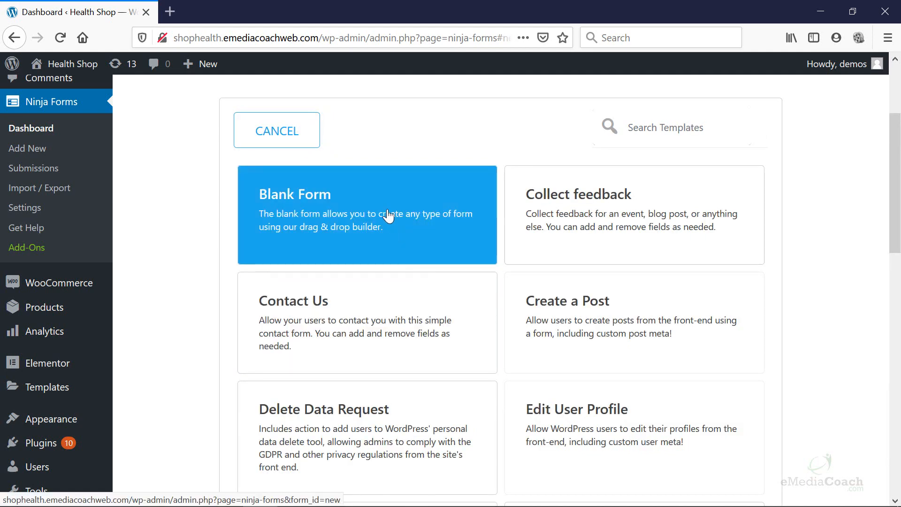
pyautogui.click(388, 185)
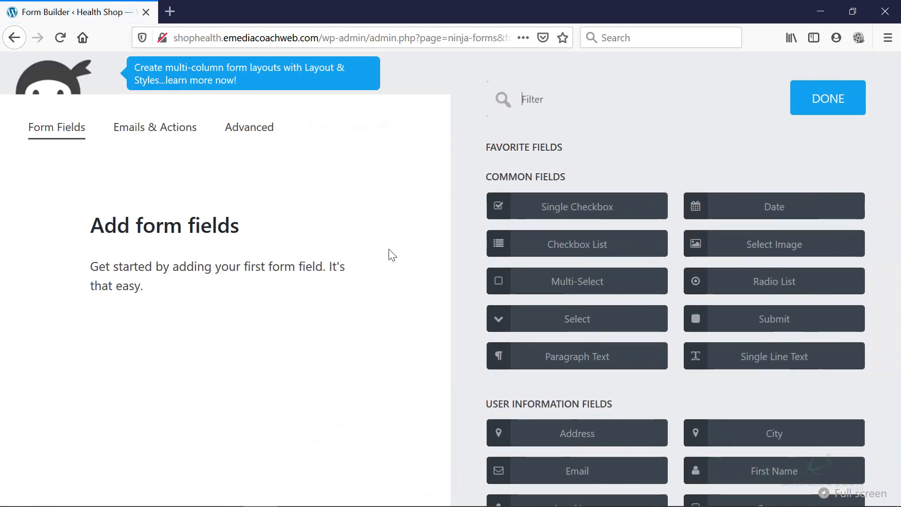
# Add First Name, Phone, Single Checkbox and Date fields, moving the checkbox below Date.
pyautogui.scroll(-2, 659, 277)
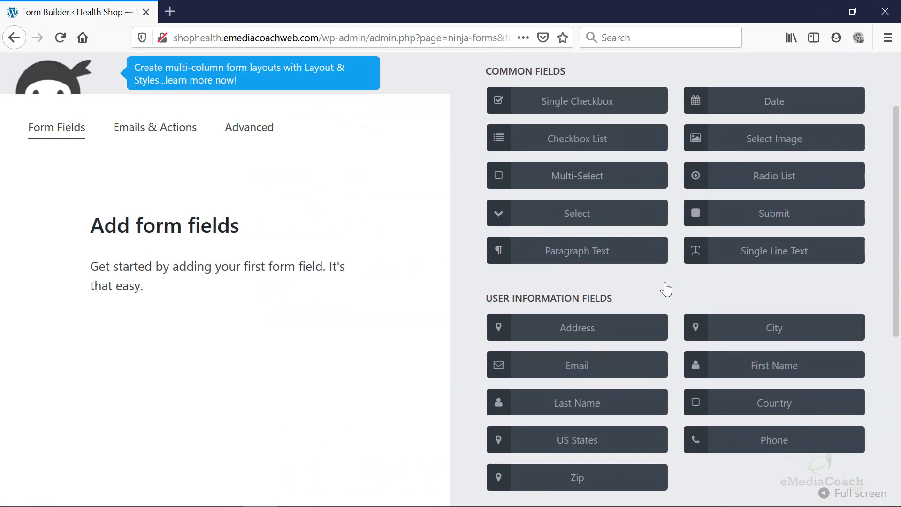
pyautogui.click(753, 366)
pyautogui.click(721, 443)
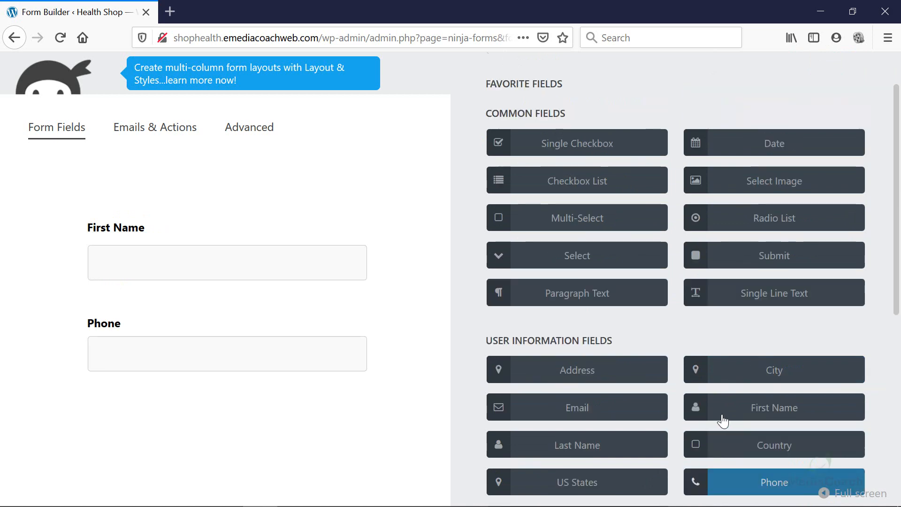
pyautogui.click(634, 147)
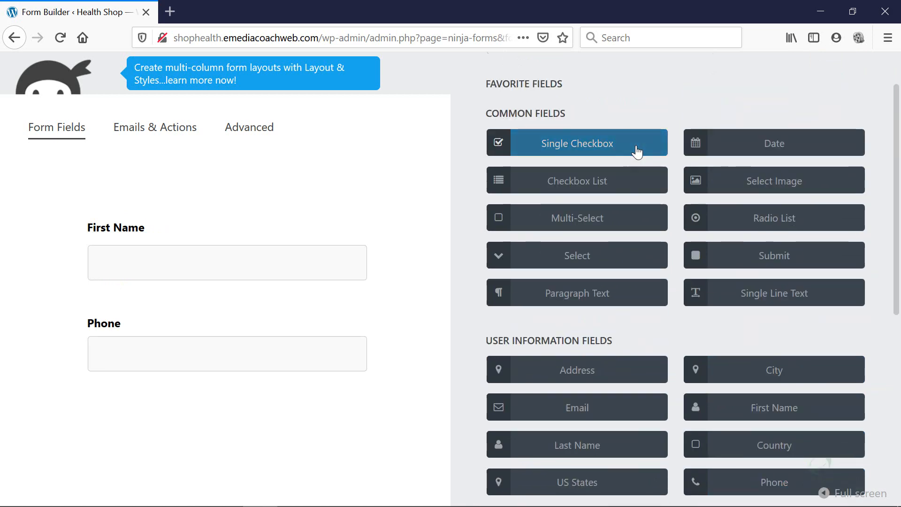
pyautogui.click(594, 148)
pyautogui.click(788, 151)
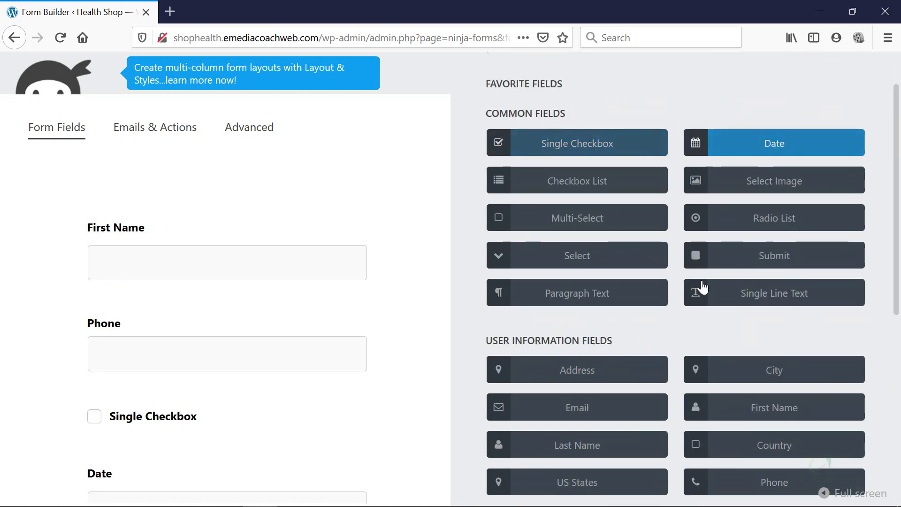
pyautogui.scroll(-1, 176, 416)
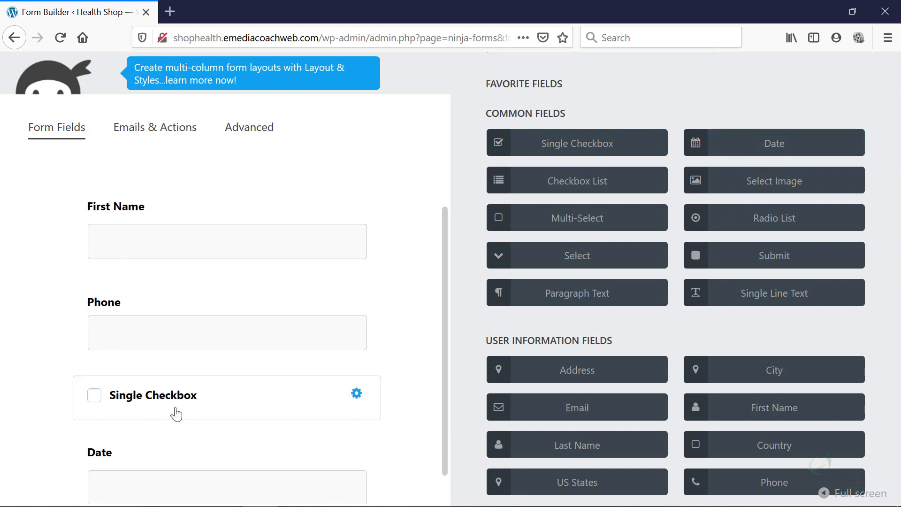
pyautogui.moveTo(219, 360); pyautogui.dragTo(213, 477)
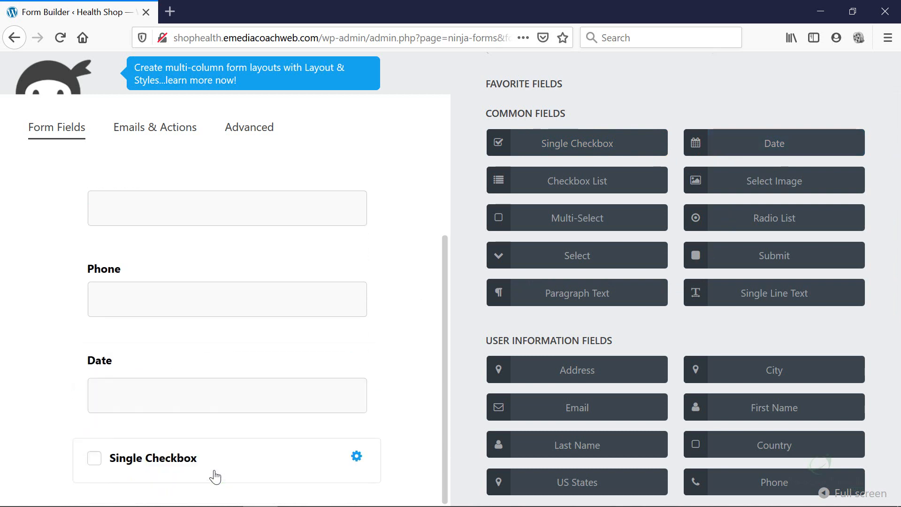
pyautogui.scroll(1, 235, 355)
# Relabel the First Name field to 'Name' and make it required.
pyautogui.moveTo(357, 231)
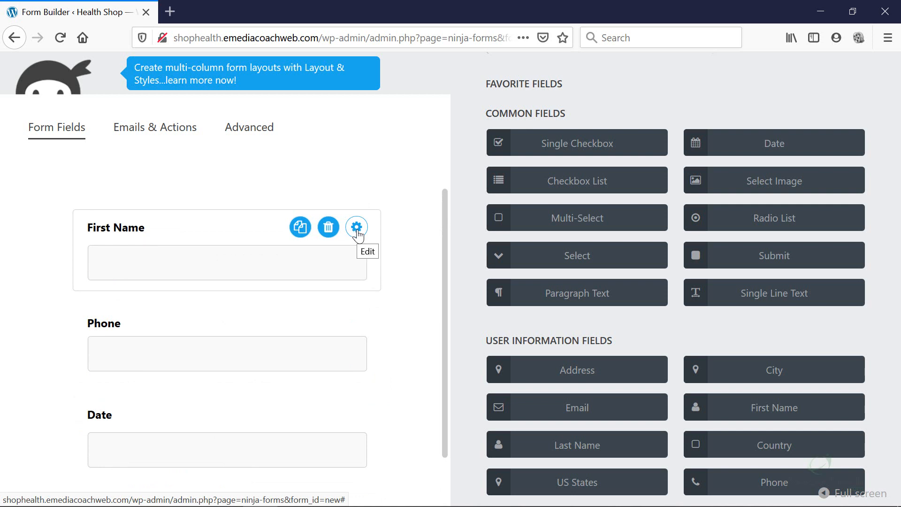
pyautogui.click(358, 231)
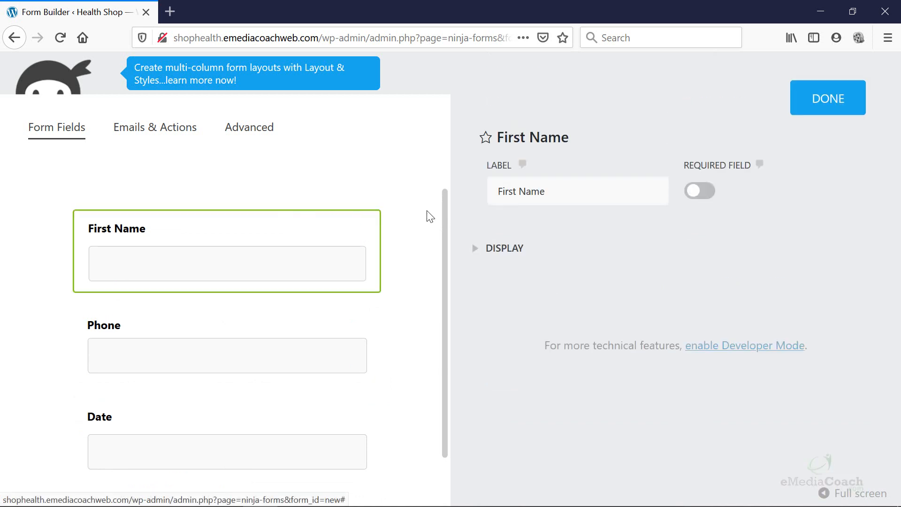
pyautogui.moveTo(582, 195); pyautogui.dragTo(460, 193)
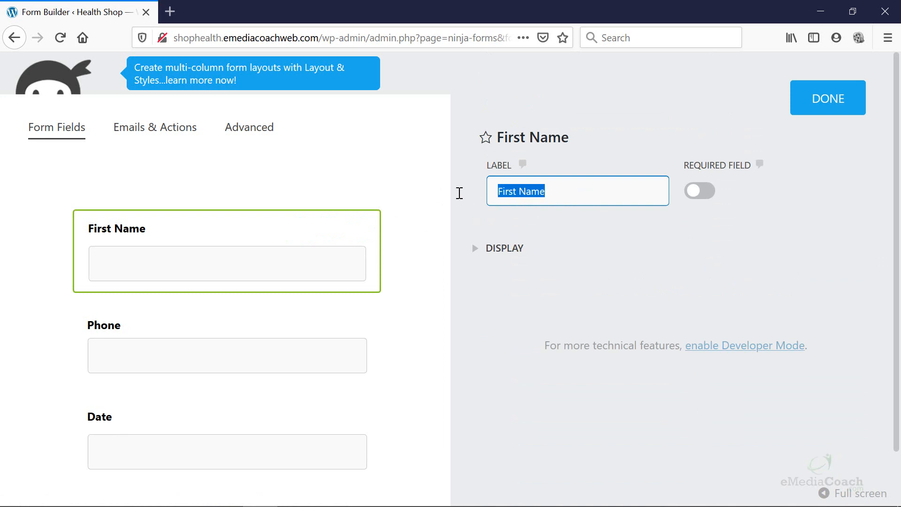
pyautogui.write('Name:')
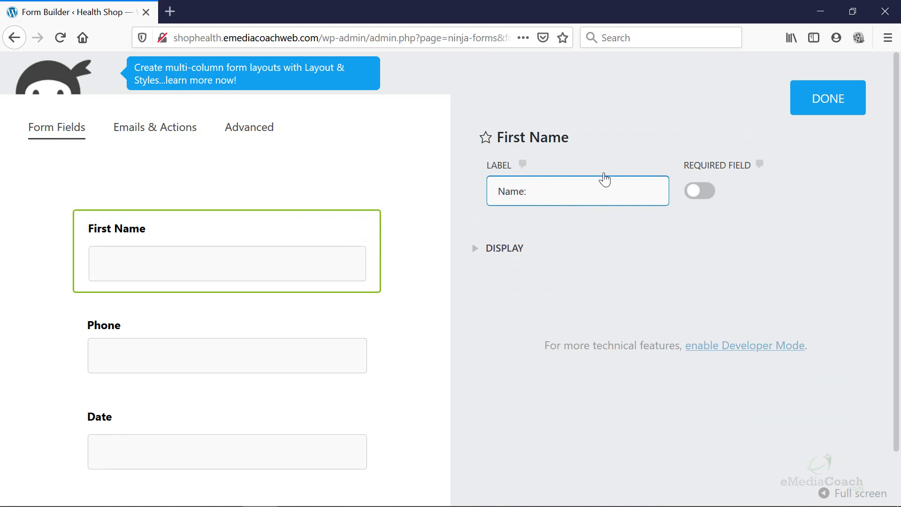
pyautogui.click(705, 201)
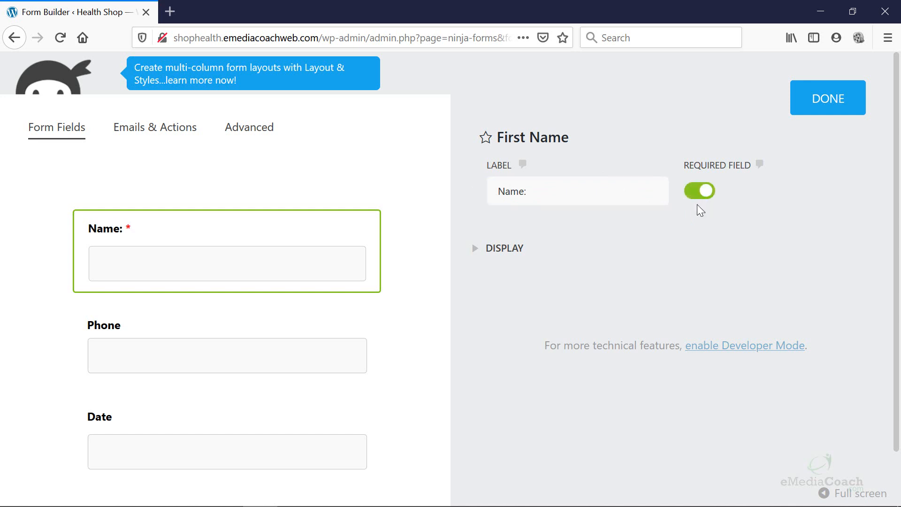
pyautogui.click(473, 258)
pyautogui.scroll(-1, 476, 257)
pyautogui.scroll(-4, 475, 249)
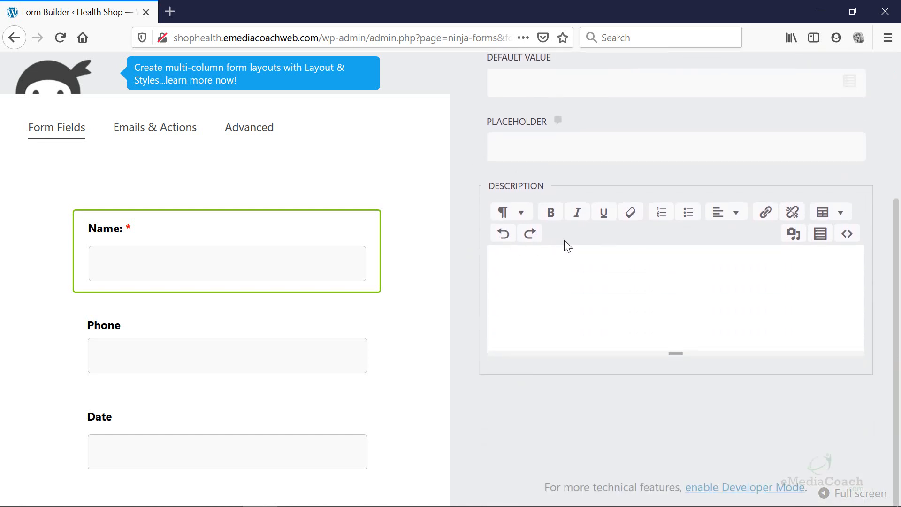
pyautogui.scroll(5, 566, 241)
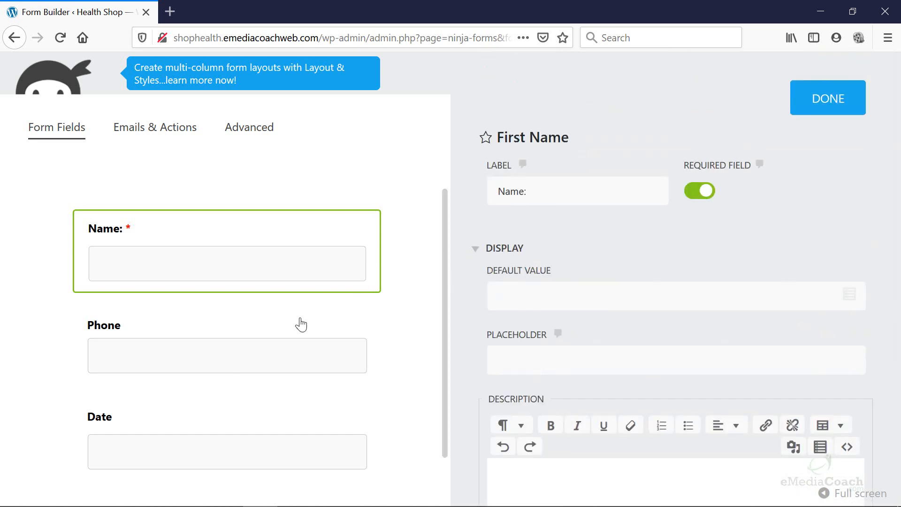
# Make the Phone field required and keep the Single Checkbox default as Unchecked.
pyautogui.click(265, 334)
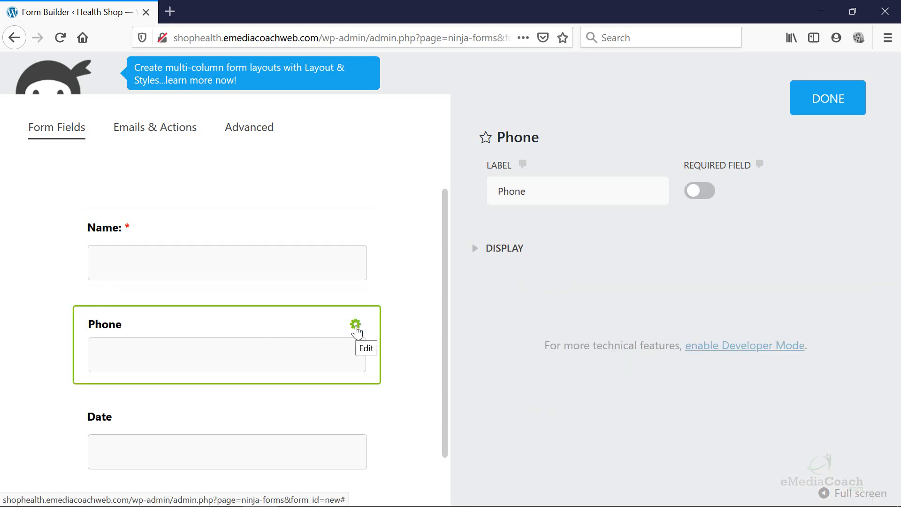
pyautogui.click(707, 198)
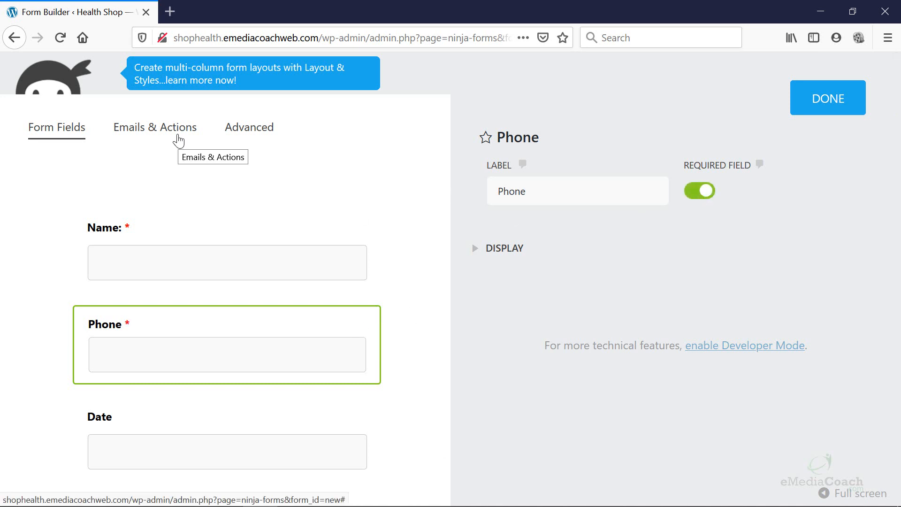
pyautogui.scroll(-1, 221, 252)
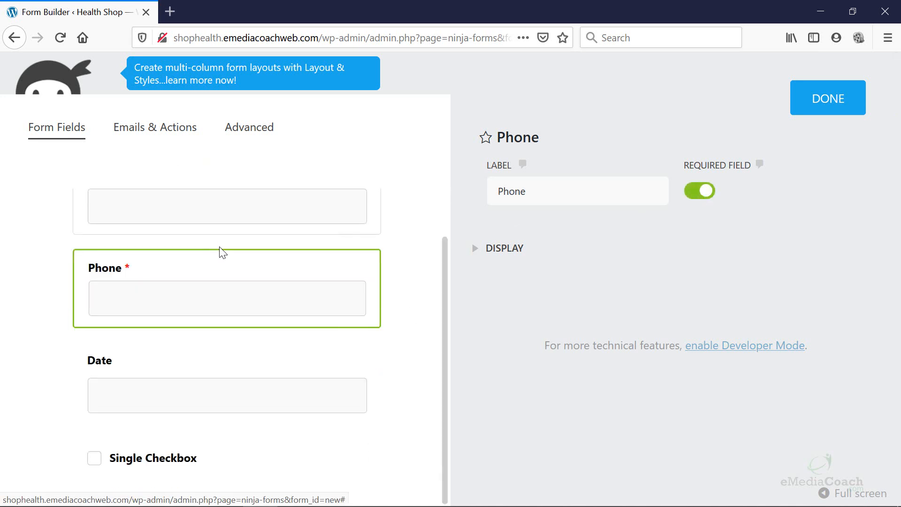
pyautogui.click(160, 468)
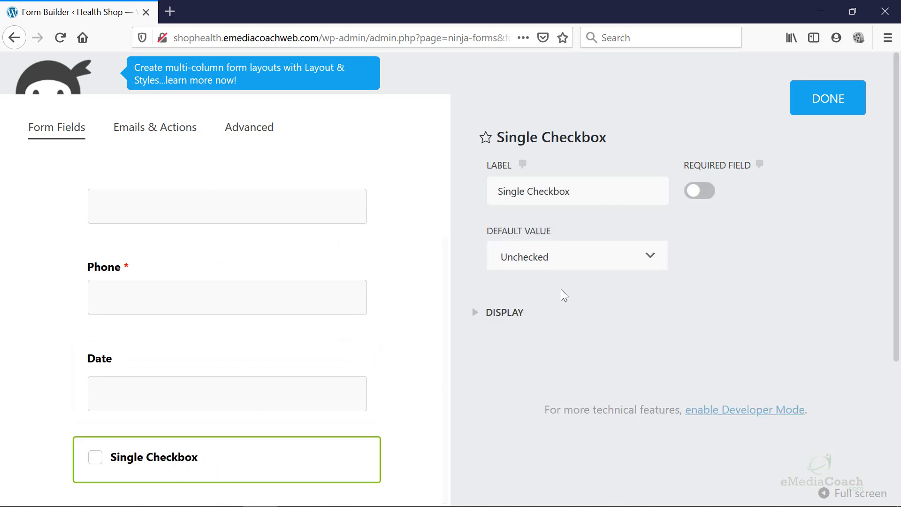
pyautogui.click(648, 262)
pyautogui.click(648, 262)
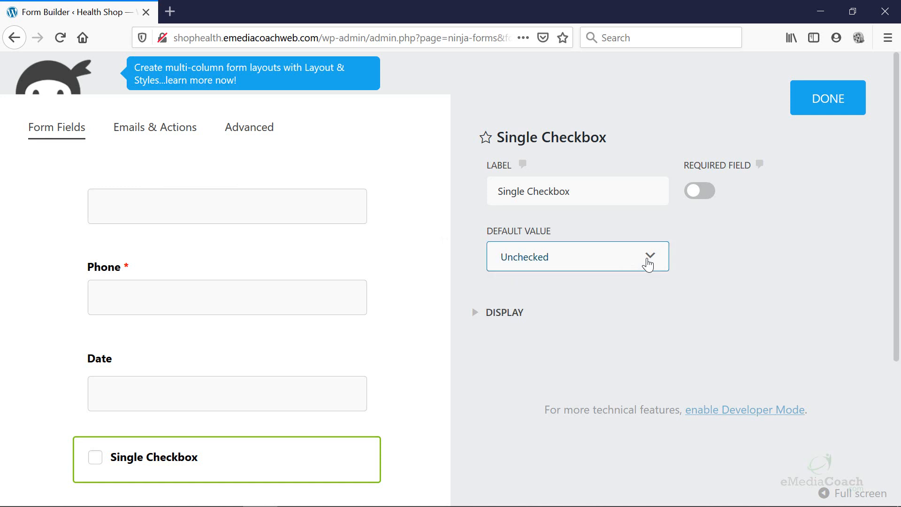
pyautogui.click(470, 320)
pyautogui.scroll(-2, 525, 328)
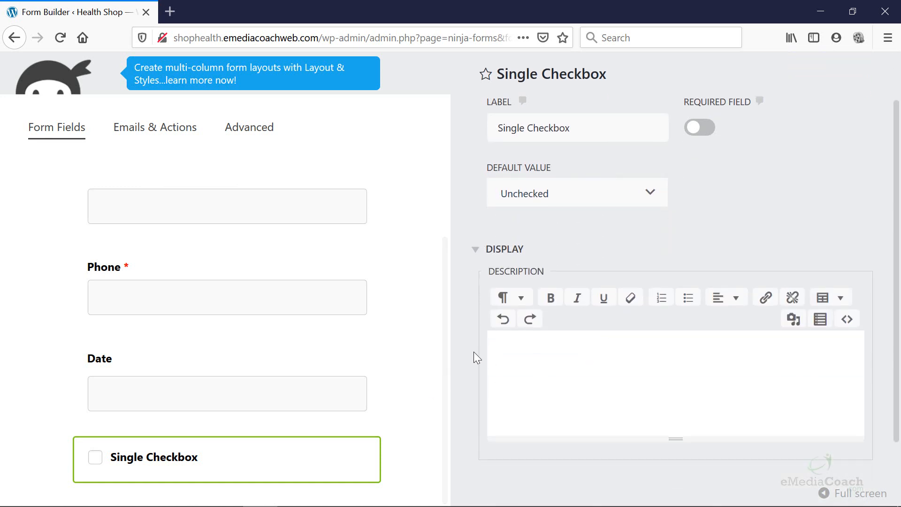
pyautogui.scroll(2, 474, 351)
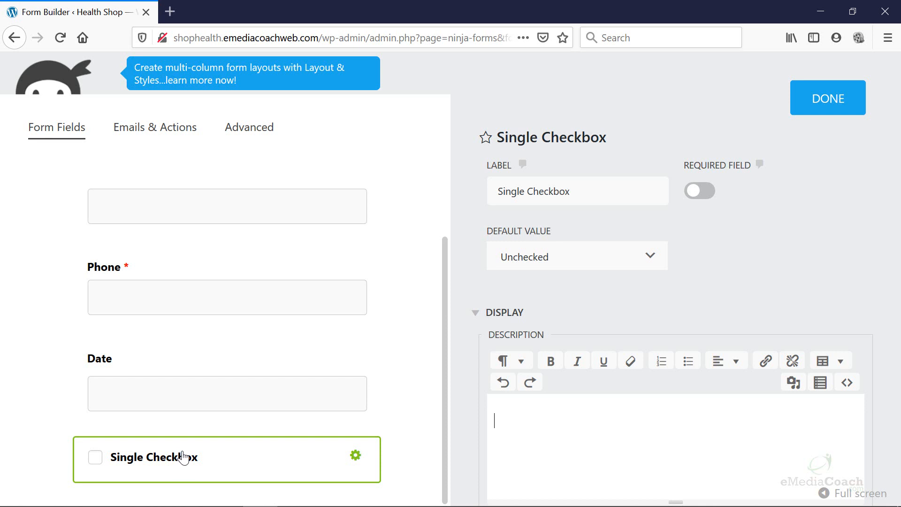
pyautogui.scroll(2, 183, 444)
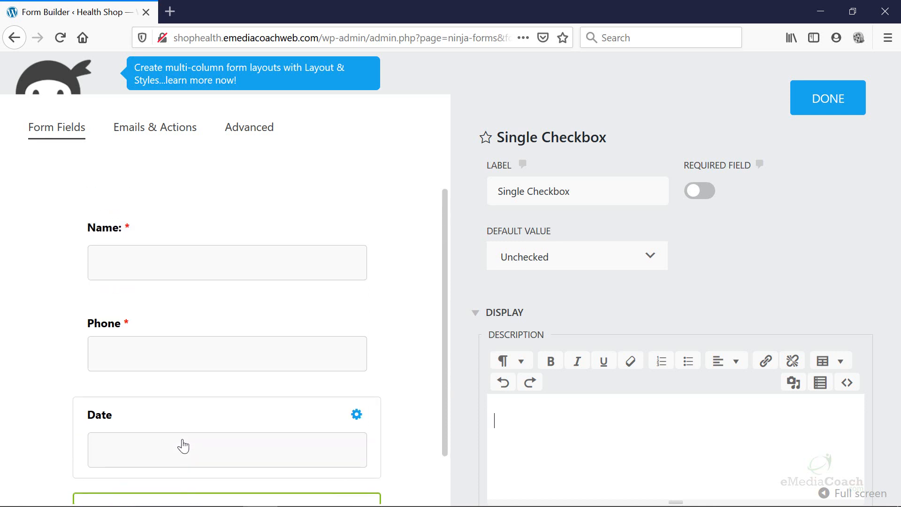
pyautogui.scroll(-2, 187, 346)
pyautogui.scroll(2, 281, 204)
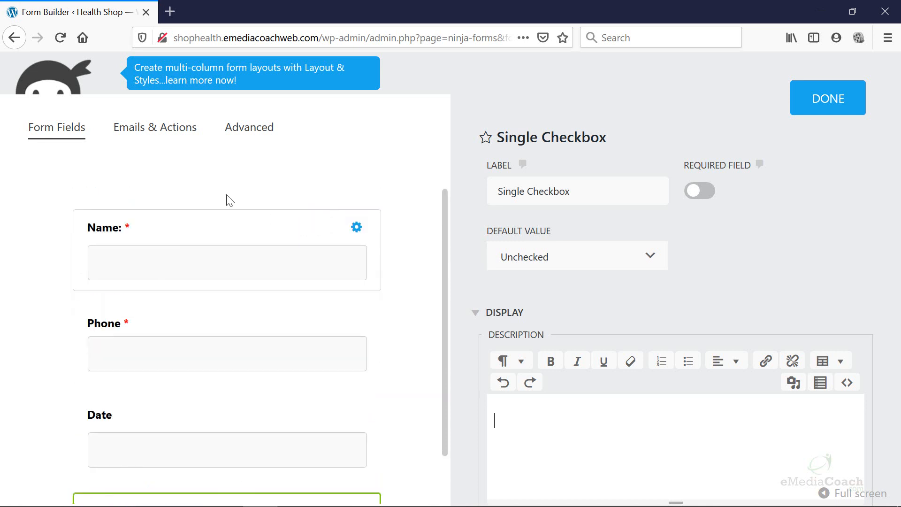
# Complete the Success Message so it ends 'We will respond in 24 hours.'.
pyautogui.click(160, 132)
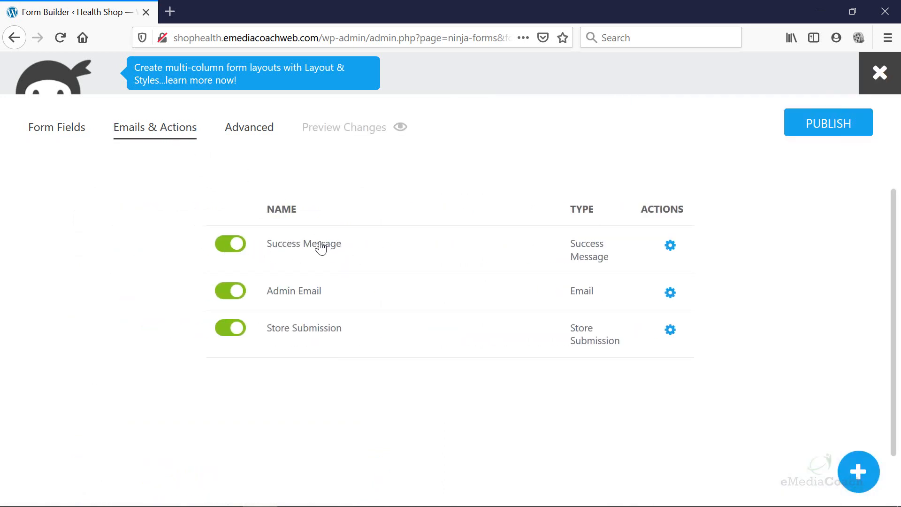
pyautogui.click(674, 245)
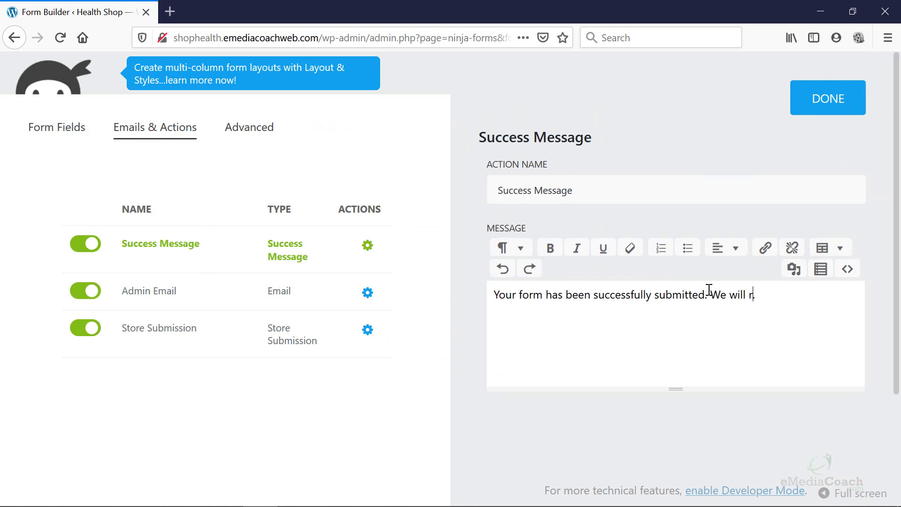
pyautogui.write('nd in 24 hours.')
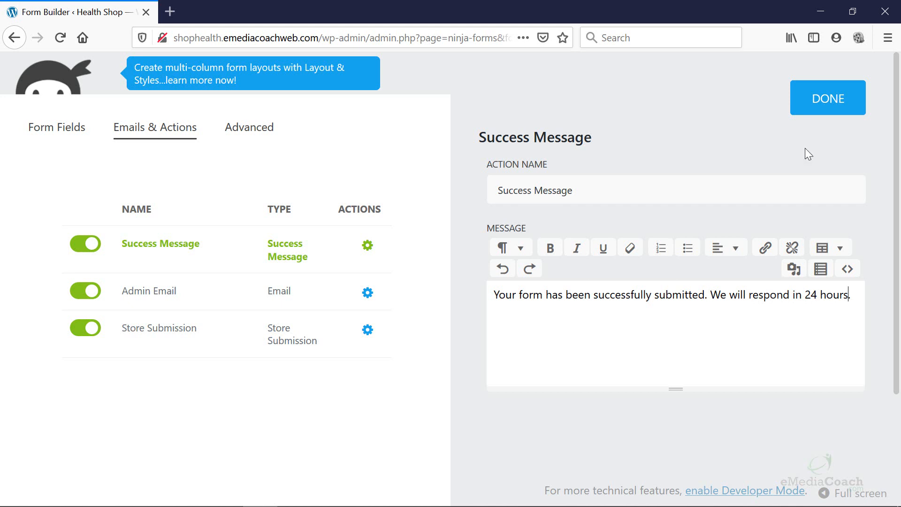
pyautogui.click(833, 113)
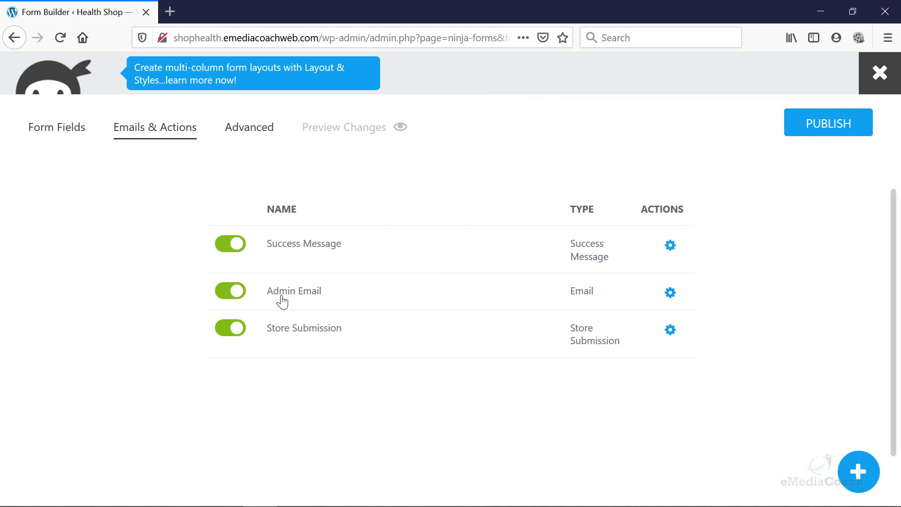
# Set the Admin Email recipient to the contact address and subject 'Contact form from Product Store'.
pyautogui.click(670, 294)
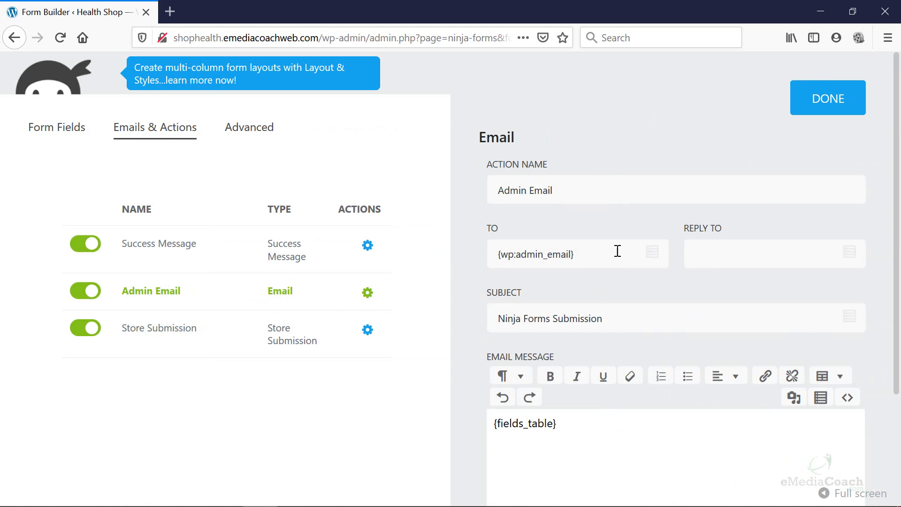
pyautogui.moveTo(617, 251); pyautogui.dragTo(484, 254)
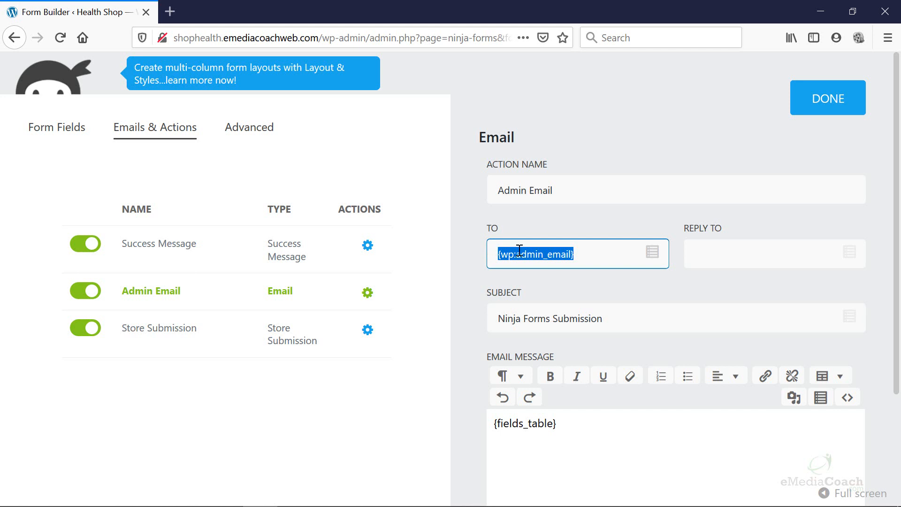
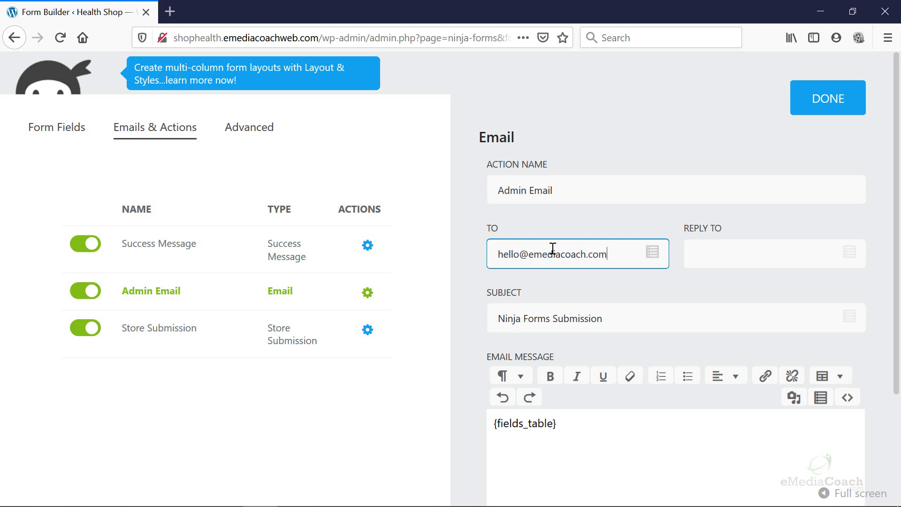
pyautogui.click(604, 300)
pyautogui.moveTo(617, 314); pyautogui.dragTo(467, 308)
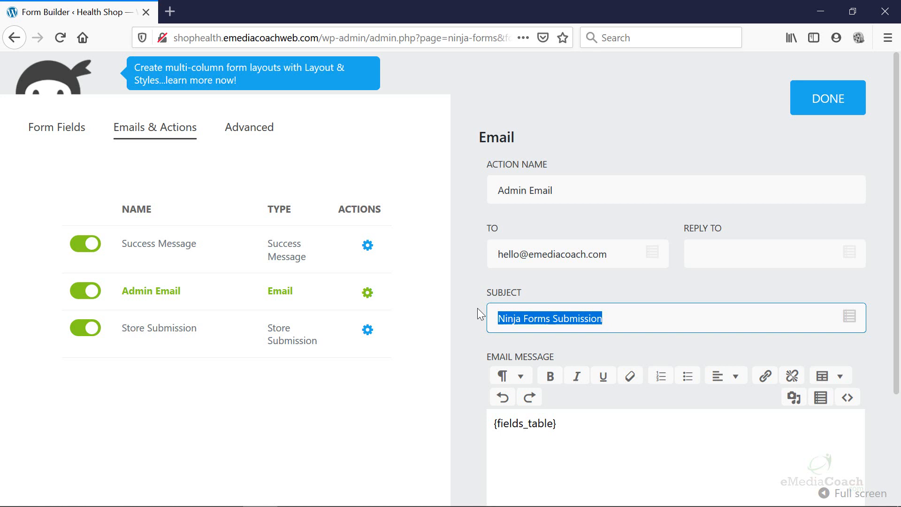
pyautogui.write('Contact f')
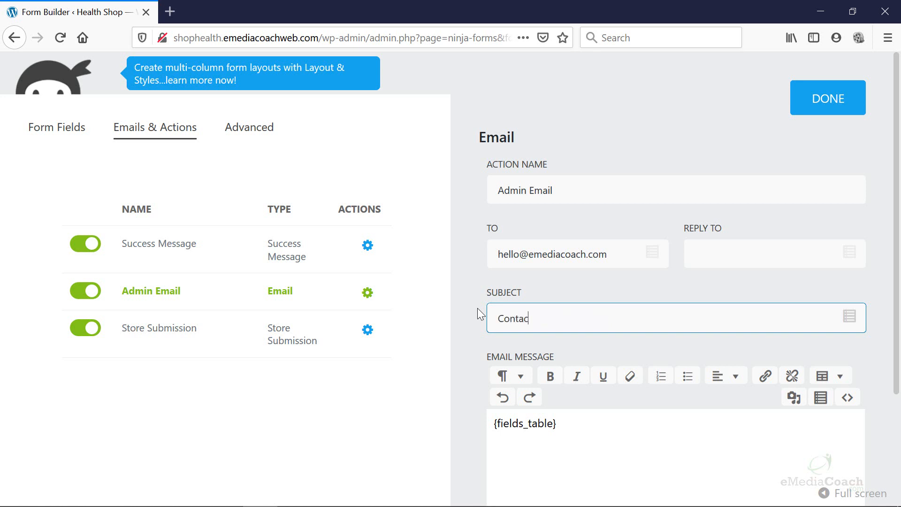
pyautogui.write('from Product Store')
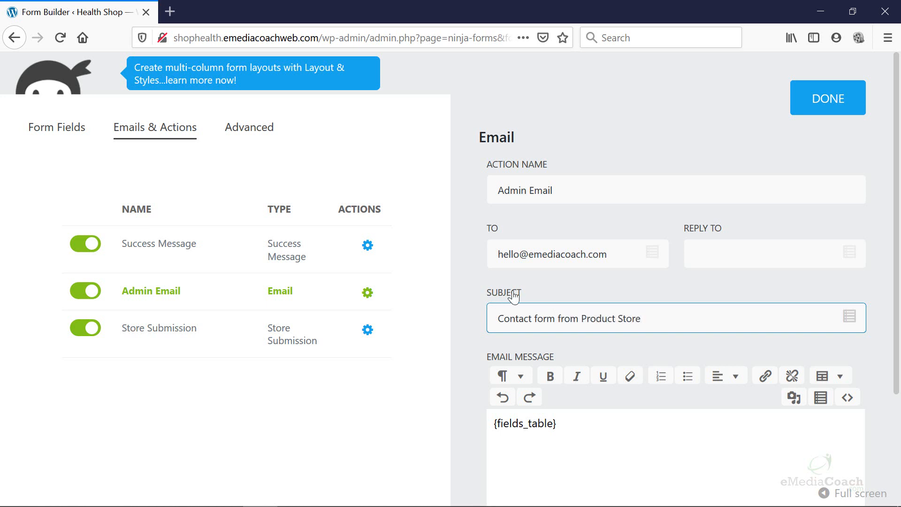
# Copy the recipient address into the Admin Email's Reply To field and close the settings.
pyautogui.scroll(-1, 540, 338)
pyautogui.moveTo(590, 389); pyautogui.dragTo(483, 378)
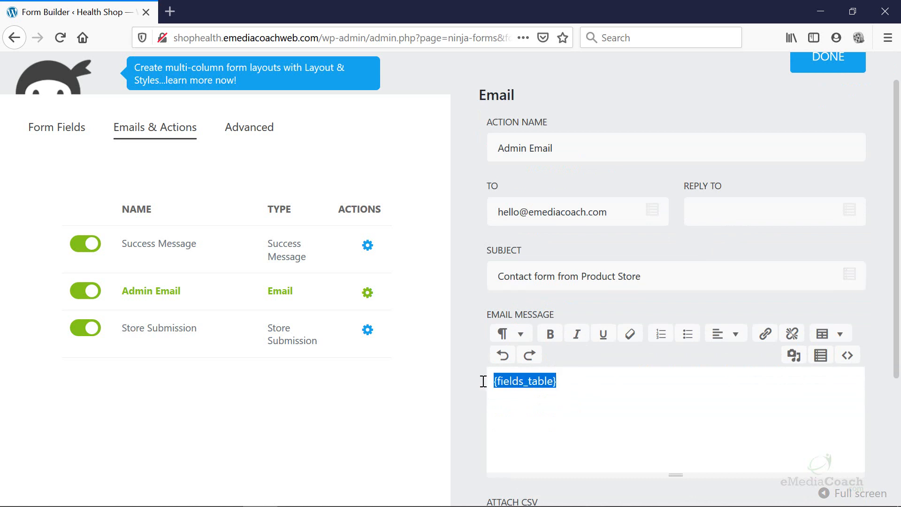
pyautogui.click(631, 408)
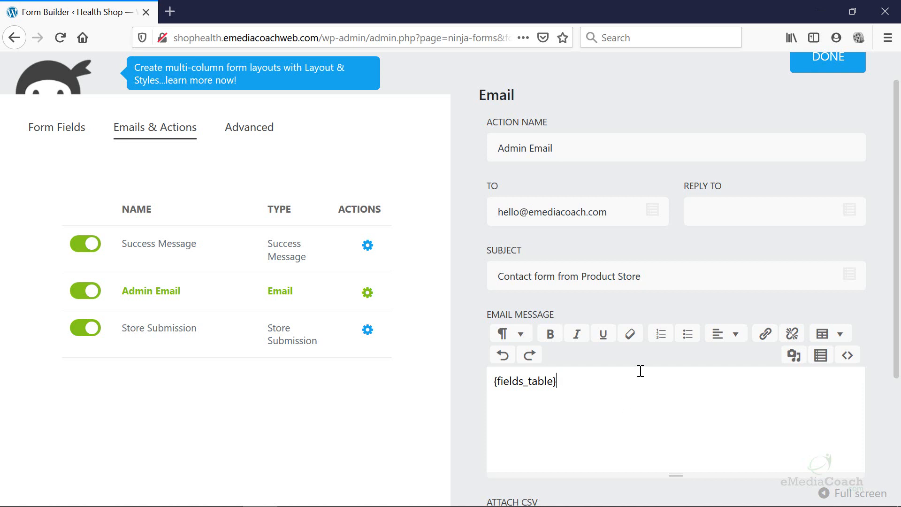
pyautogui.moveTo(629, 211); pyautogui.dragTo(451, 209)
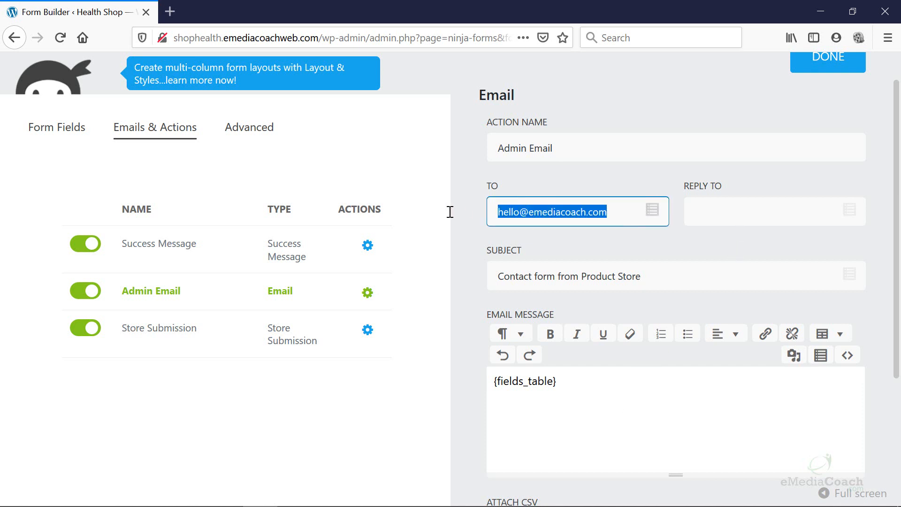
pyautogui.hotkey('ctrl', 'c')
pyautogui.click(778, 213)
pyautogui.hotkey('ctrl', 'v')
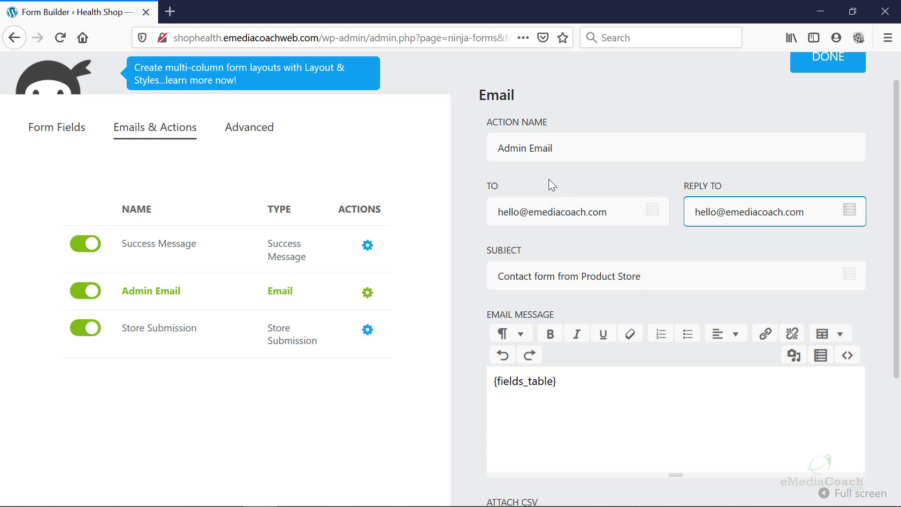
pyautogui.scroll(2, 834, 116)
pyautogui.click(832, 99)
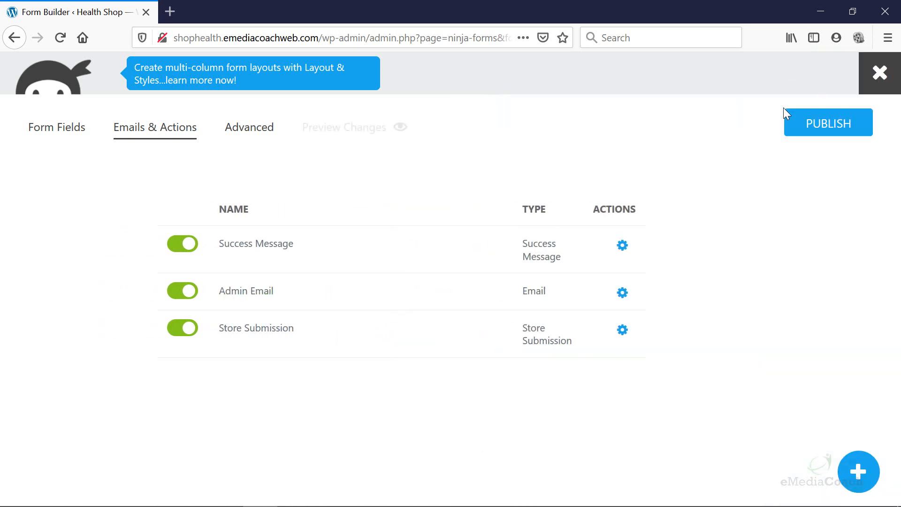
# Publish the form, confirming in the Almost there panel, and view its Advanced settings.
pyautogui.click(830, 124)
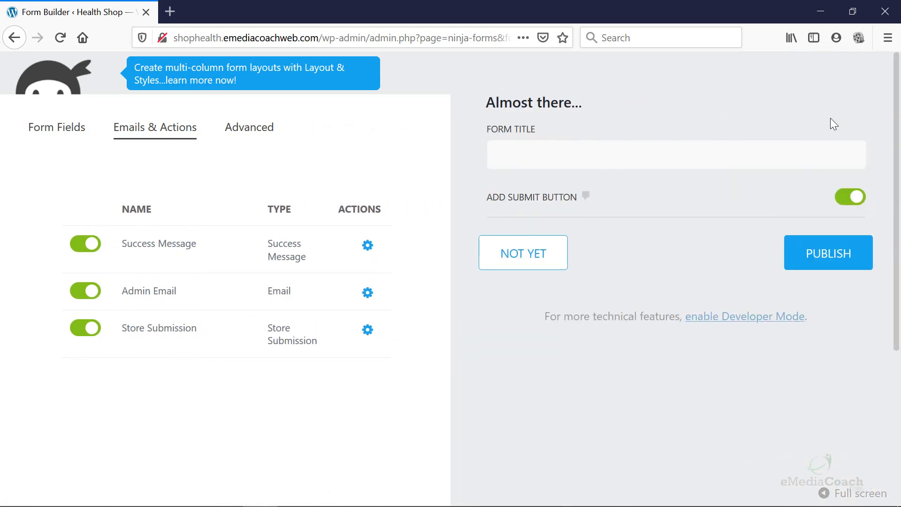
pyautogui.click(841, 262)
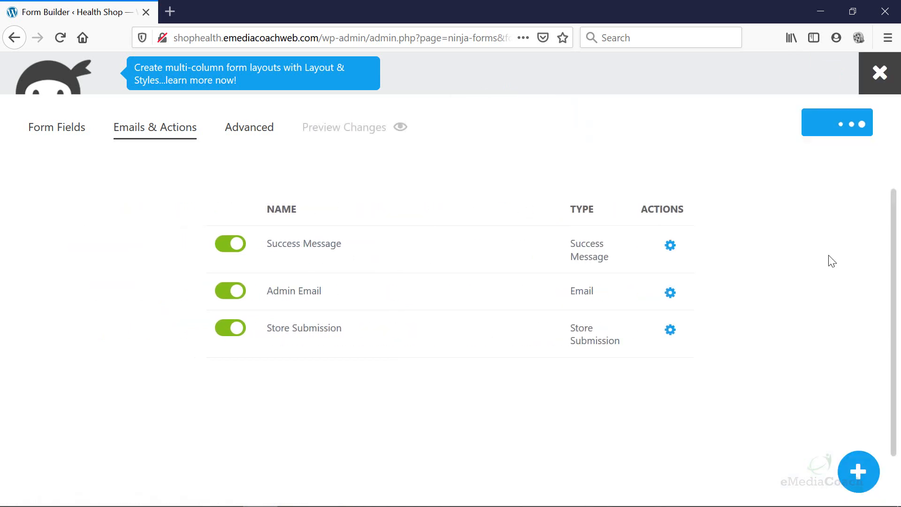
pyautogui.click(259, 132)
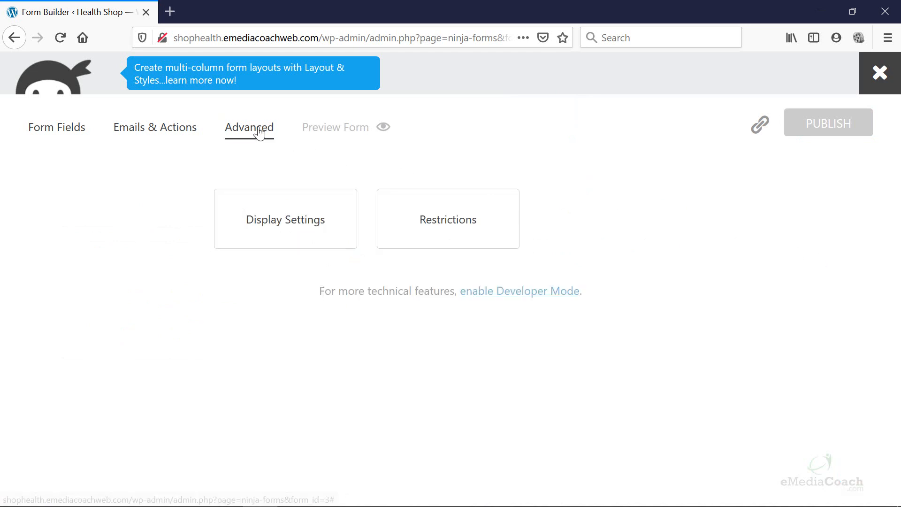
# Review the Display Settings and Restrictions, then go back to the form's fields.
pyautogui.click(298, 219)
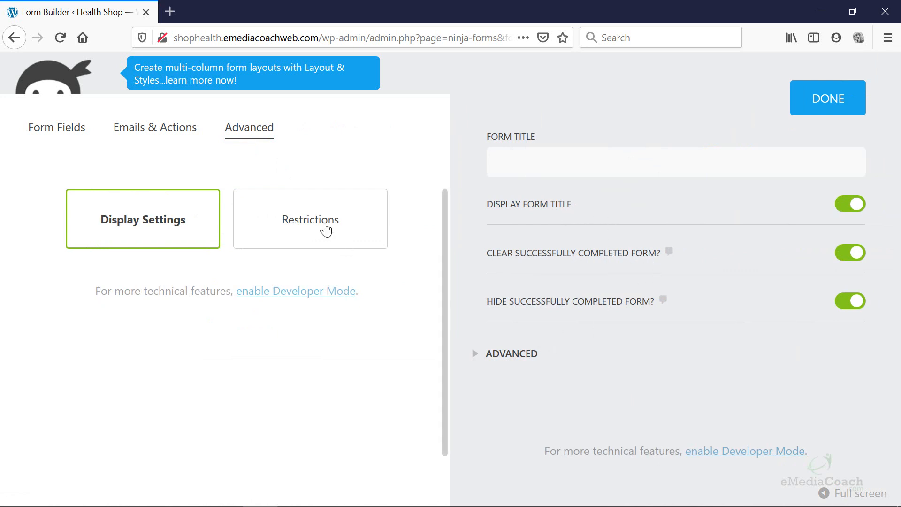
pyautogui.click(325, 230)
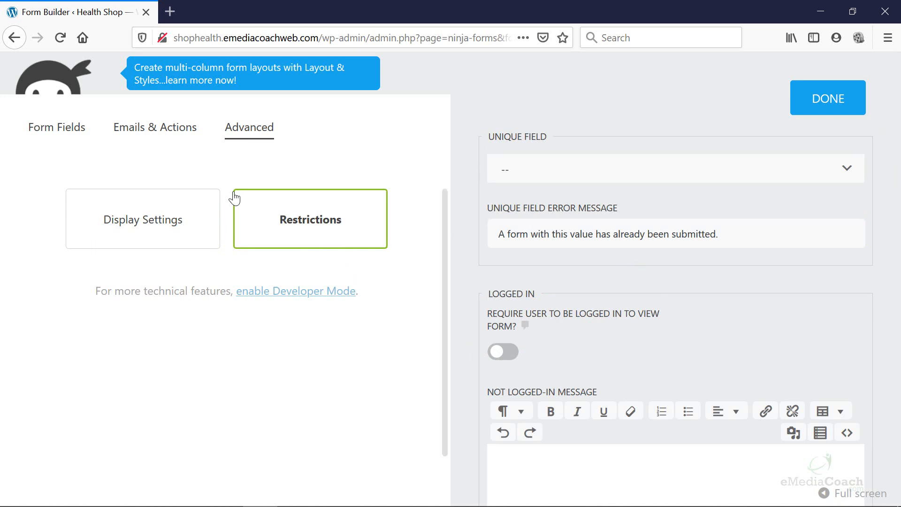
pyautogui.click(66, 136)
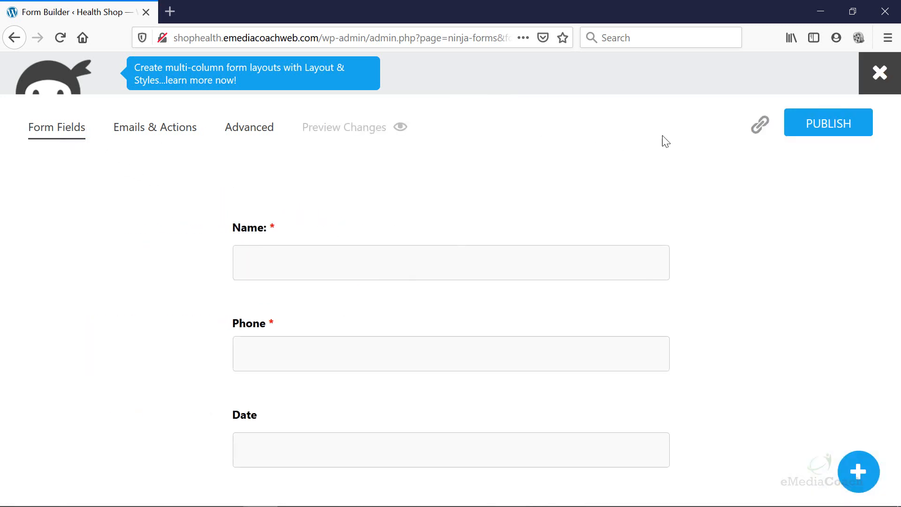
pyautogui.click(879, 74)
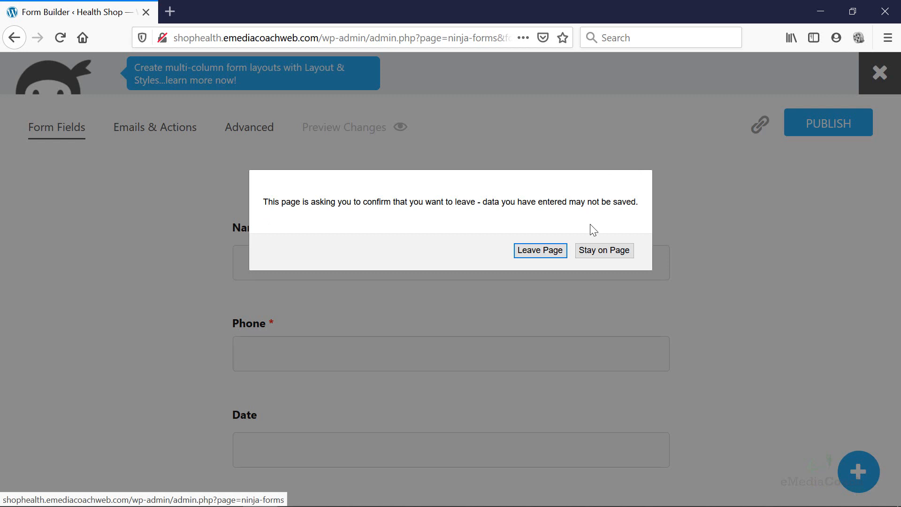
pyautogui.click(606, 249)
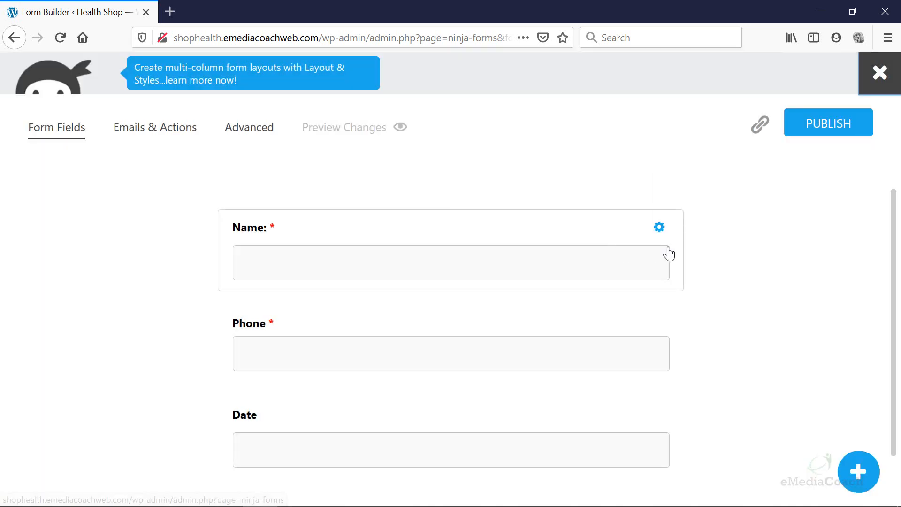
pyautogui.scroll(-1, 670, 254)
pyautogui.scroll(1, 689, 261)
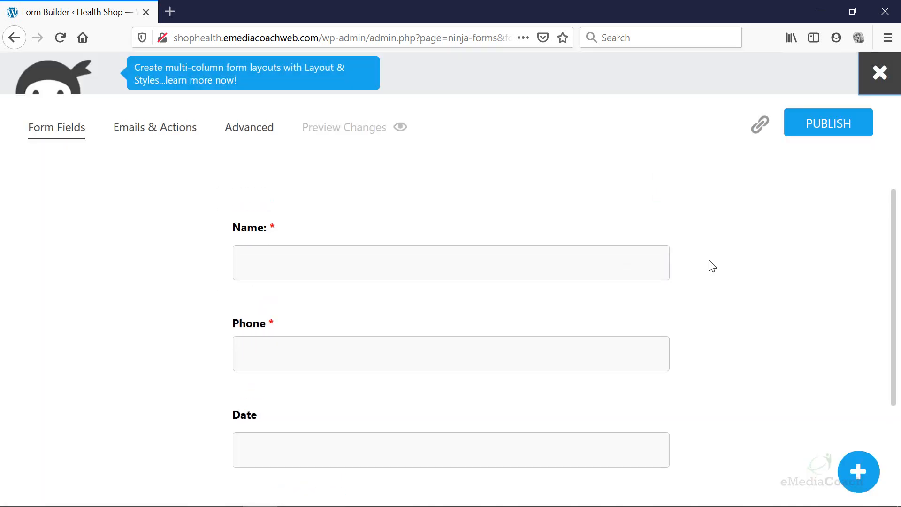